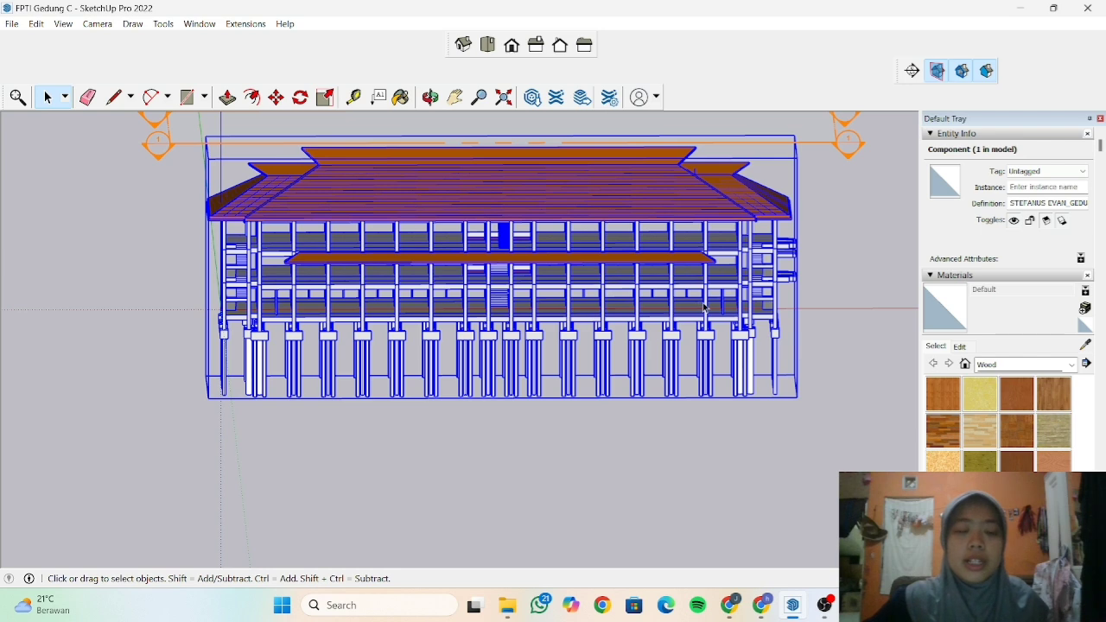
- Deselect the building model and examine it and its section plane from orbited angles and the standard top, front and right views
middle_click_drag(720, 300, 711, 334)
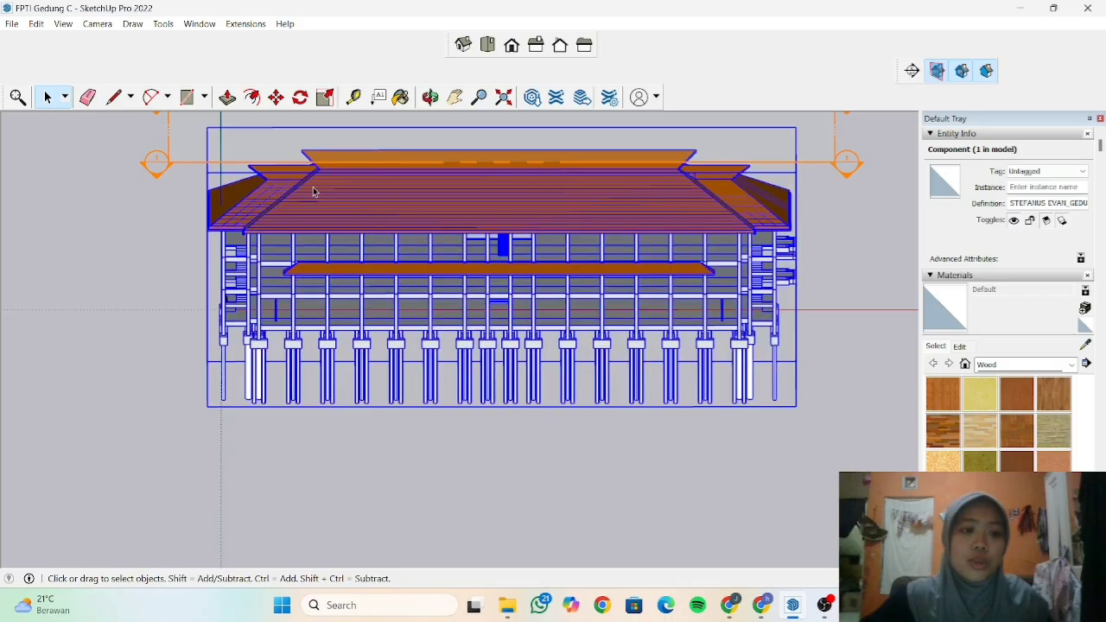
middle_click_drag(622, 440, 637, 482)
left_click(637, 481)
middle_click_drag(675, 439, 682, 395)
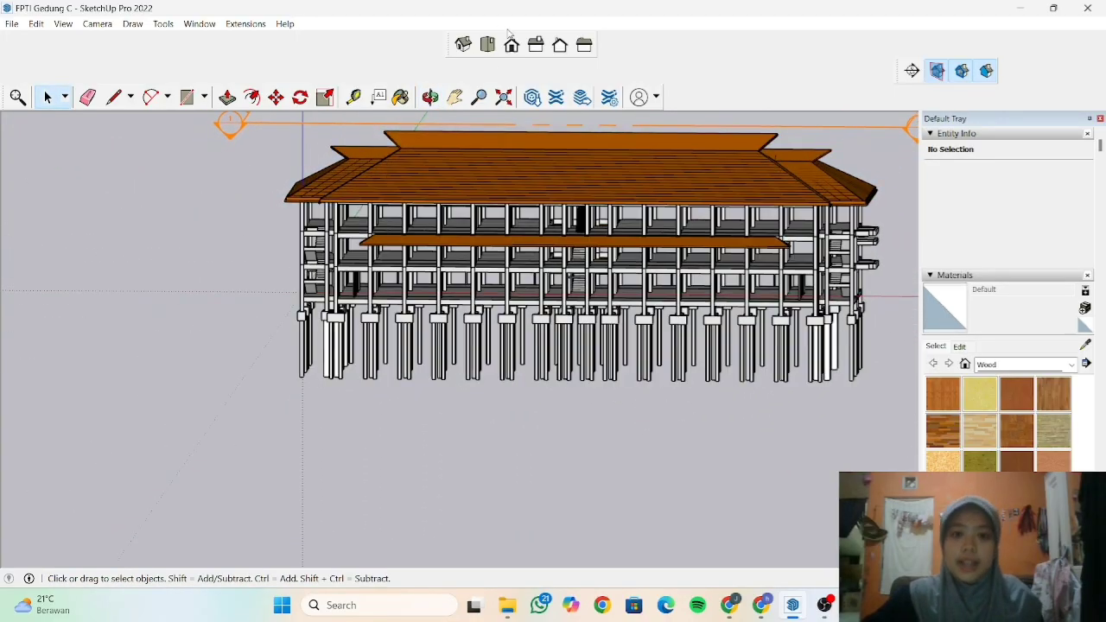
left_click(512, 46)
middle_click_drag(508, 332, 525, 376)
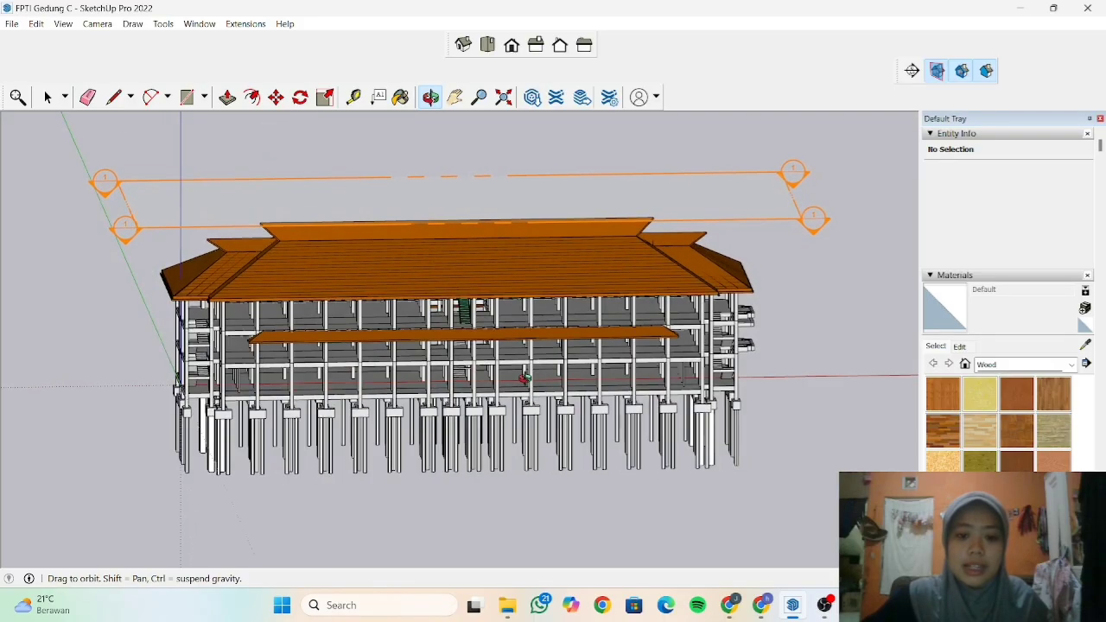
middle_click_drag(497, 265, 470, 228)
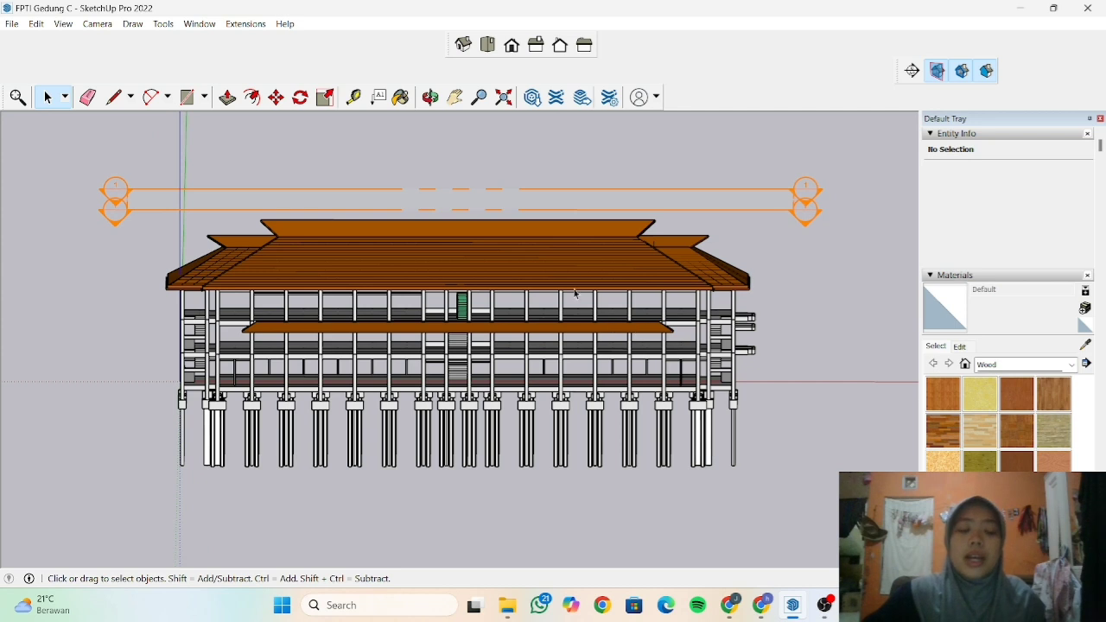
left_click(488, 47)
left_click(511, 50)
left_click(535, 50)
left_click(515, 54)
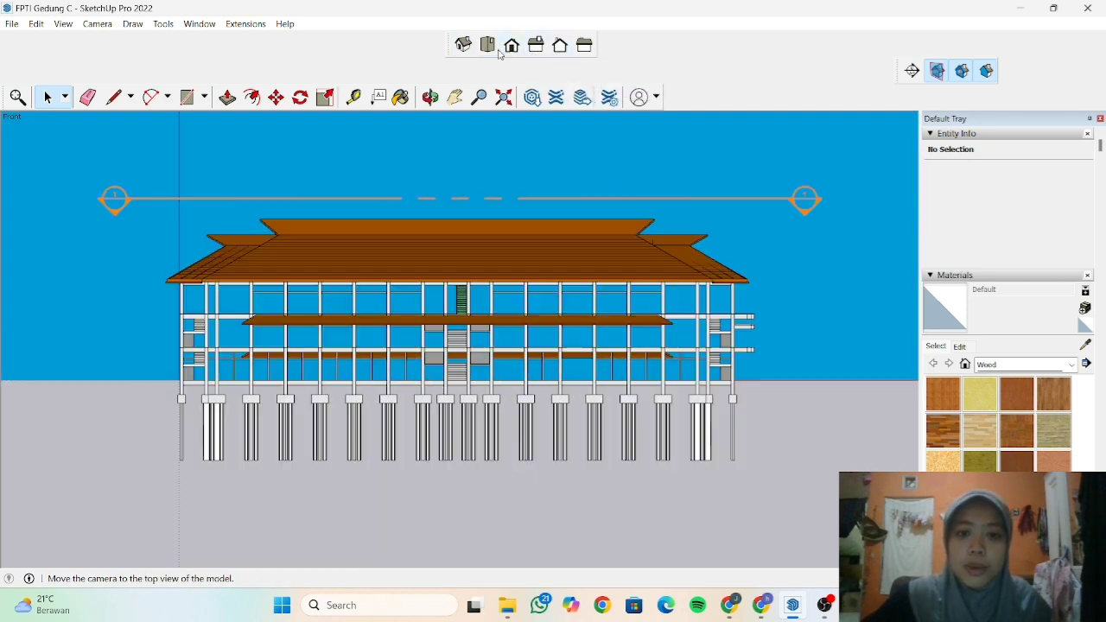
left_click(493, 52)
left_click(512, 45)
mouse_move(477, 324)
middle_mouse_down()
mouse_move(463, 329)
mouse_move(476, 330)
middle_mouse_up()
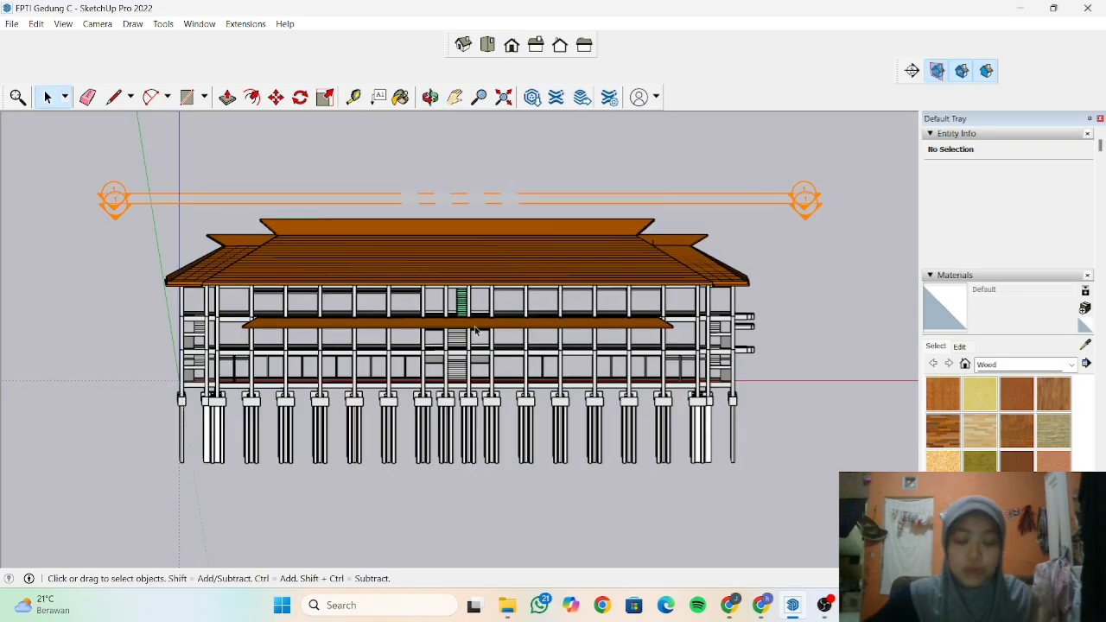
left_click(511, 46)
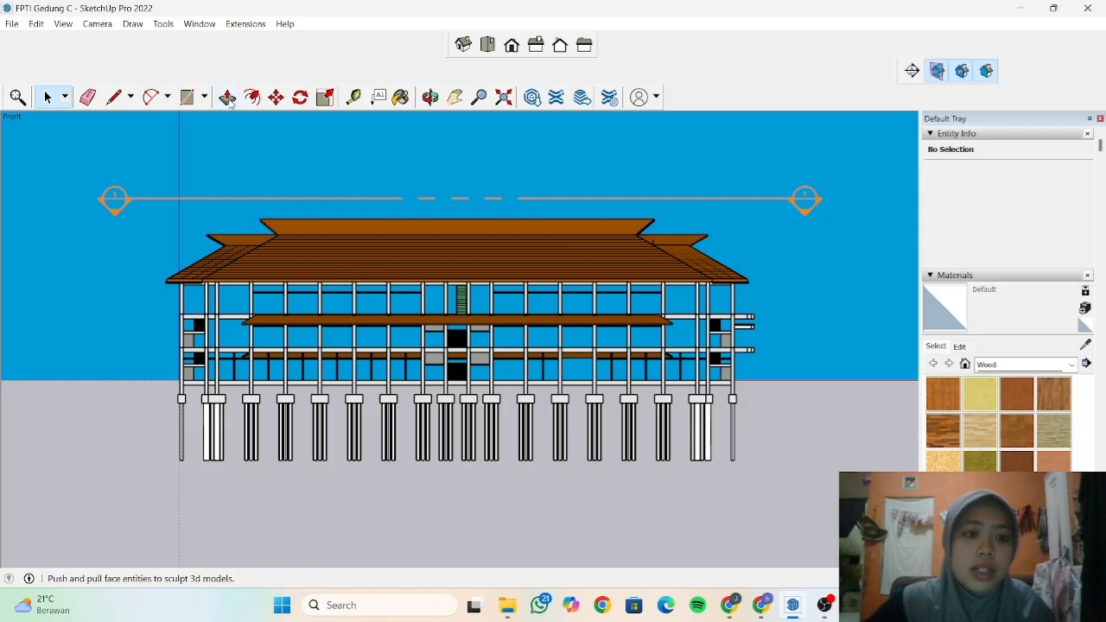
left_click(364, 293)
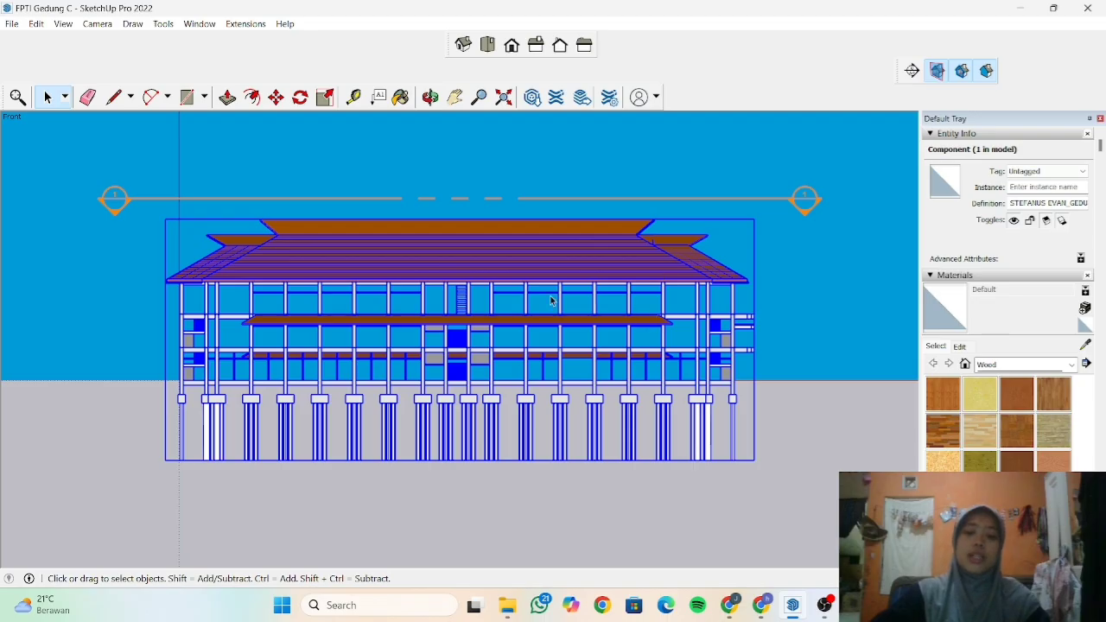
left_click(163, 23)
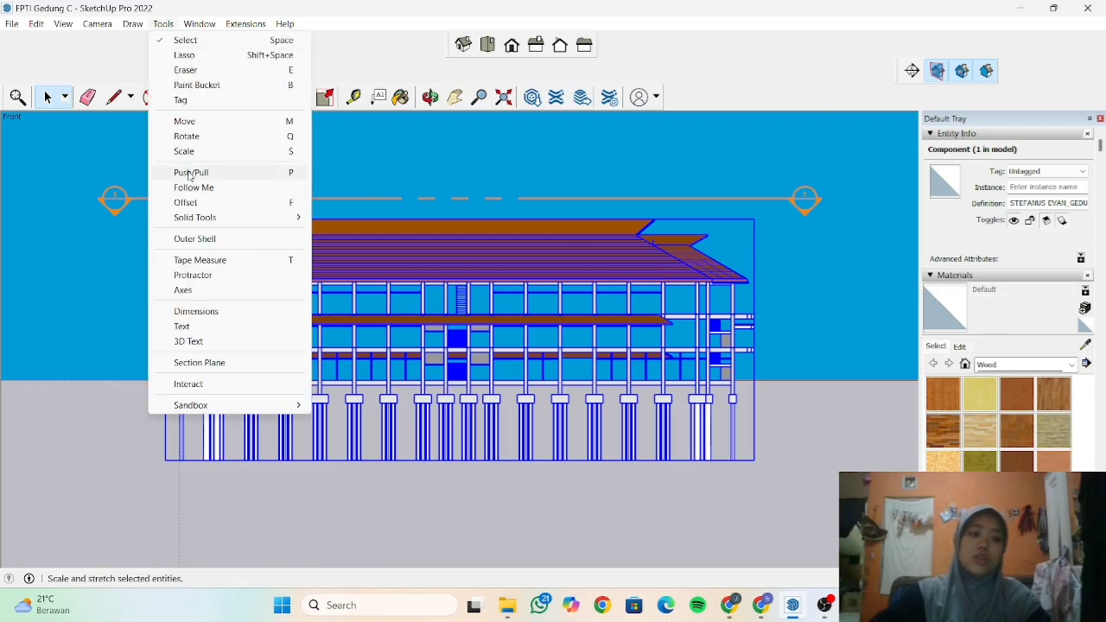
left_click(224, 367)
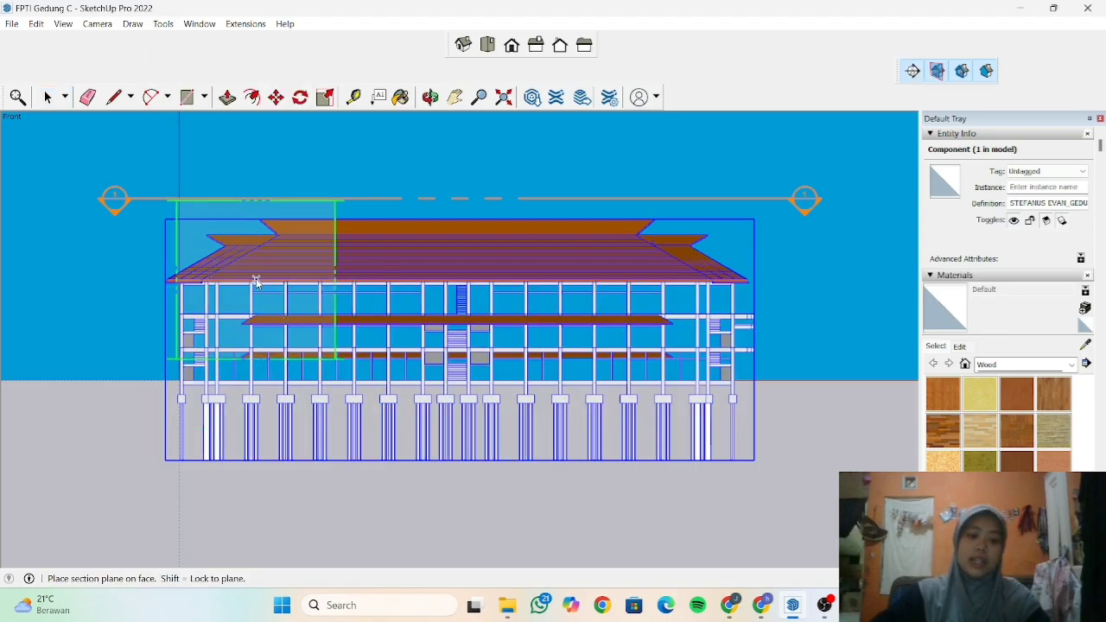
key("space")
left_click(778, 421)
- In top view, place a section plane over the building's roof, accepting the name Section 2 and symbol 2
left_click(487, 45)
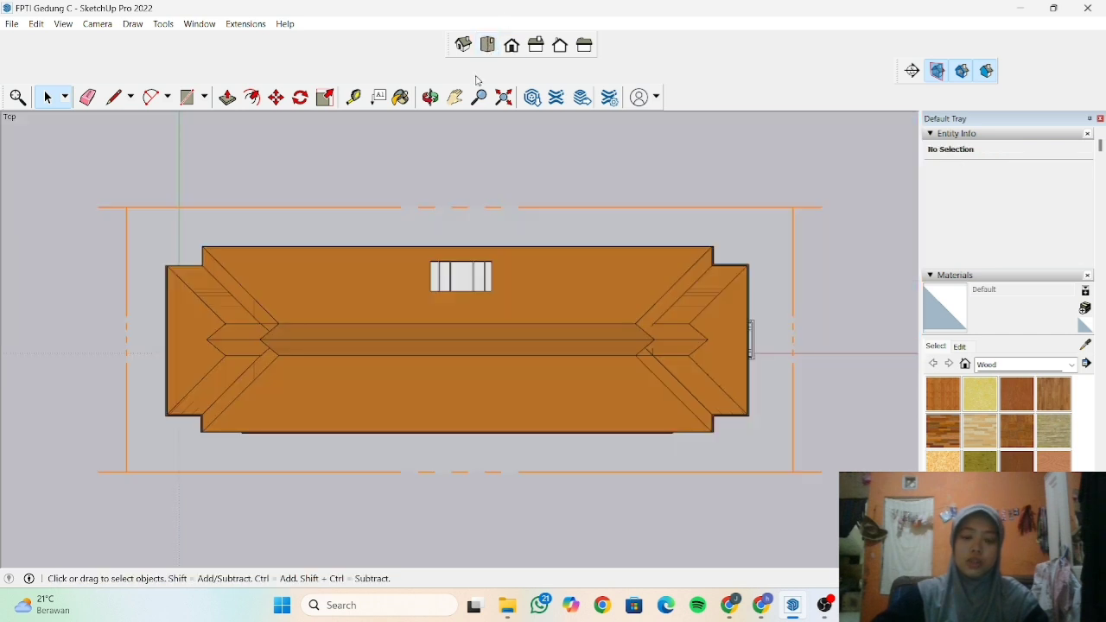
left_click(465, 327)
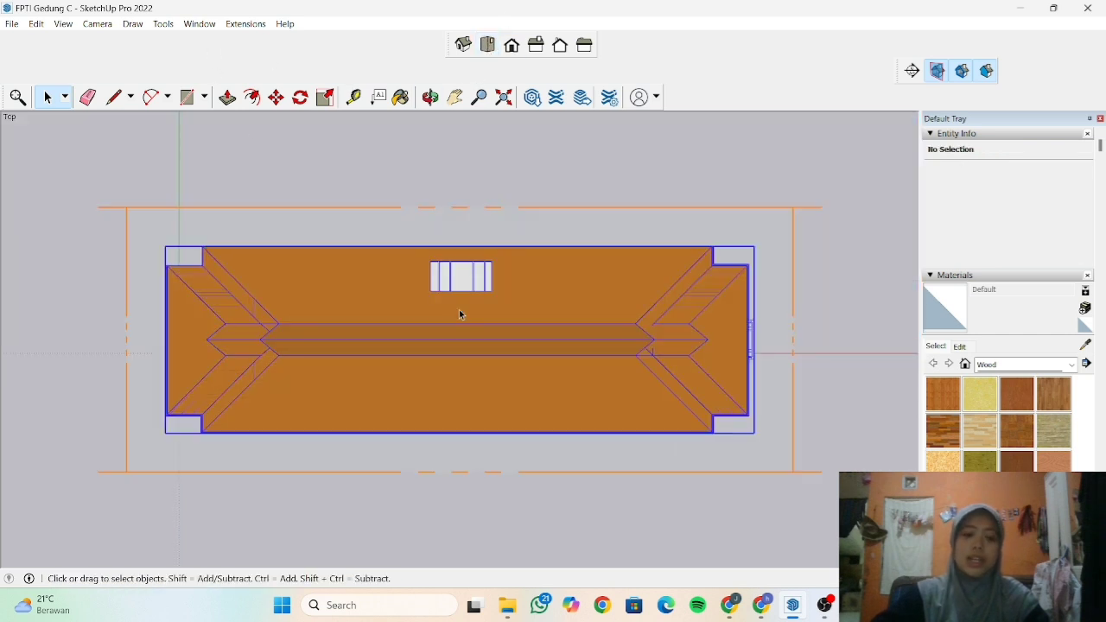
left_click(164, 23)
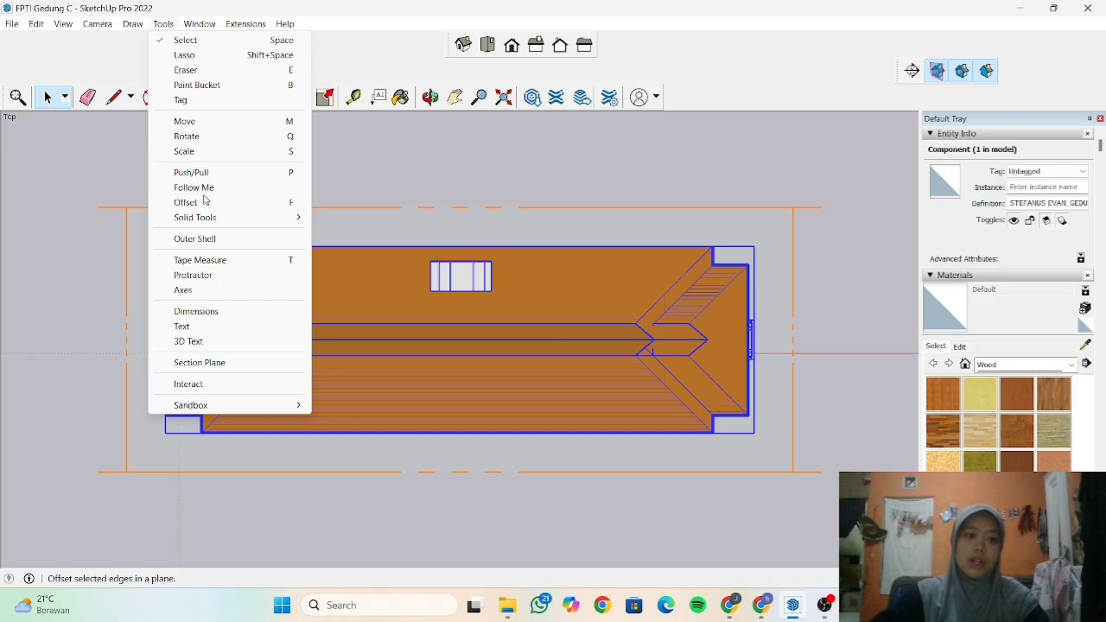
left_click(222, 363)
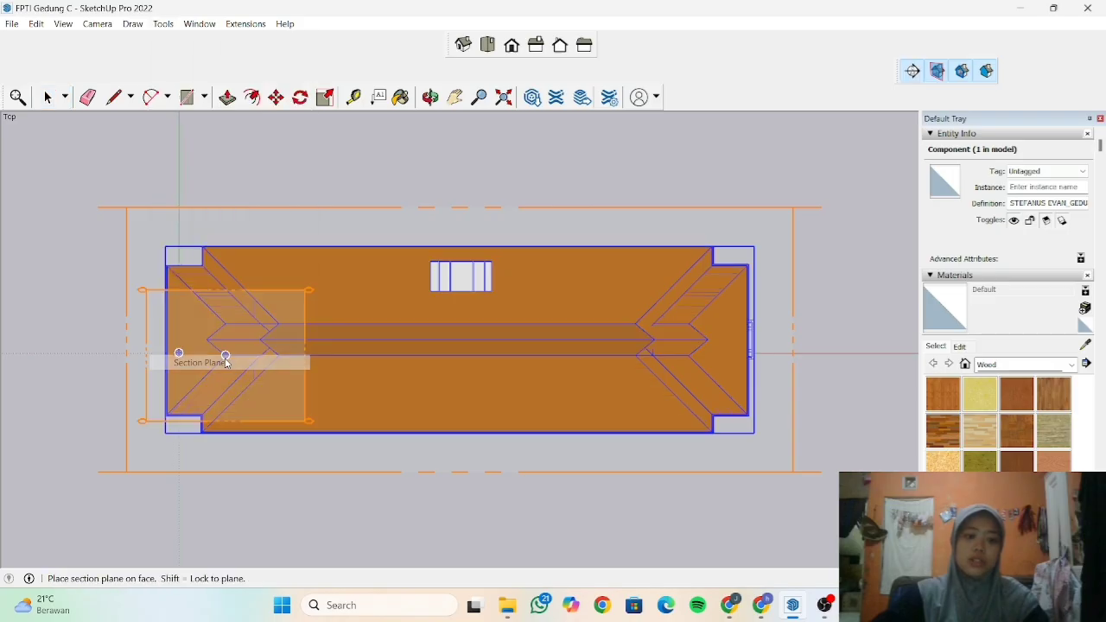
left_click(171, 251)
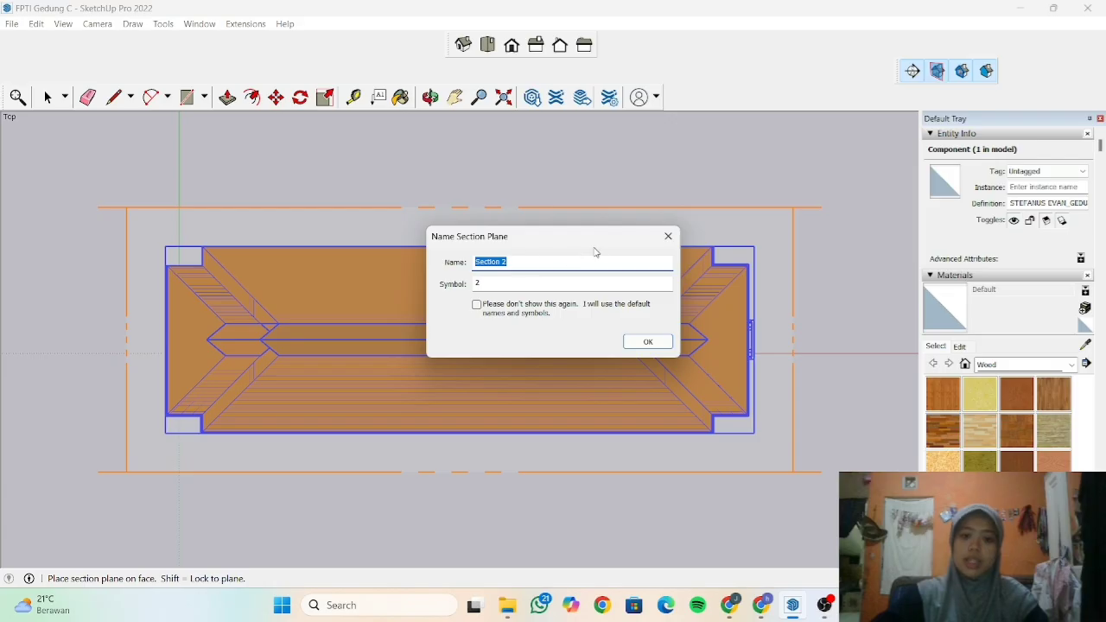
key("Return")
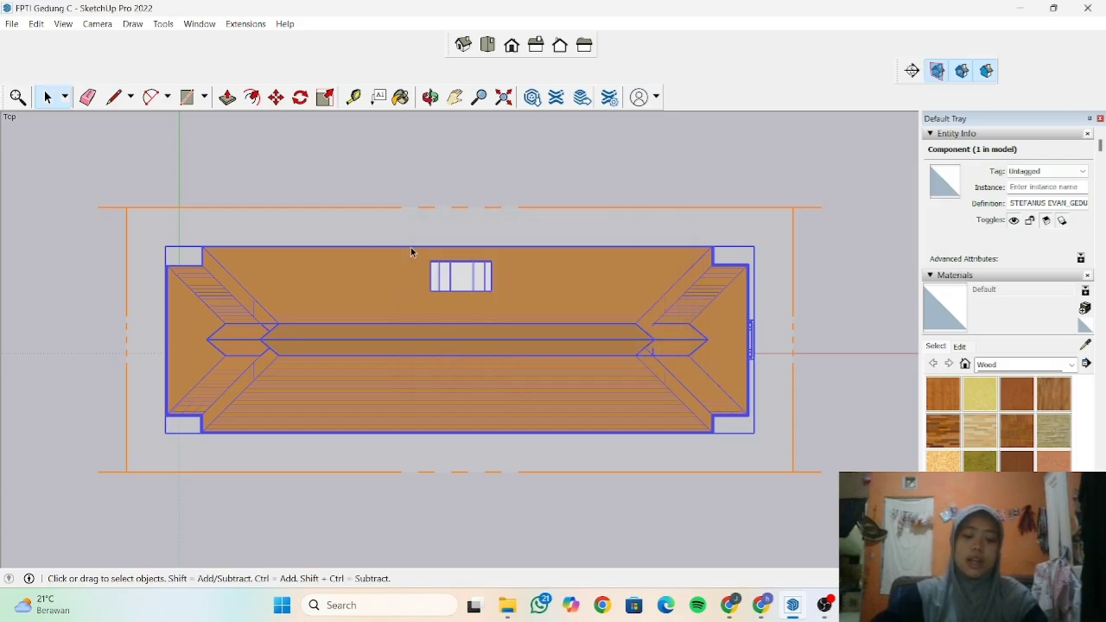
- Try to move the horizontal section plane down through the building to cut it at the middle floor
left_click(728, 507)
middle_click_drag(716, 470, 742, 254)
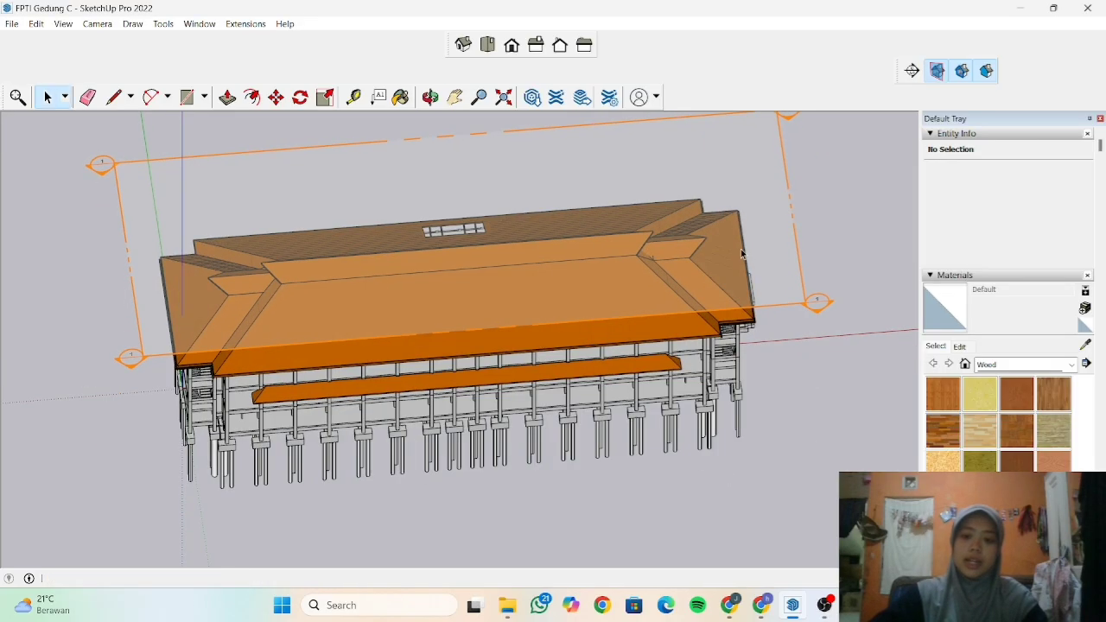
left_click(488, 48)
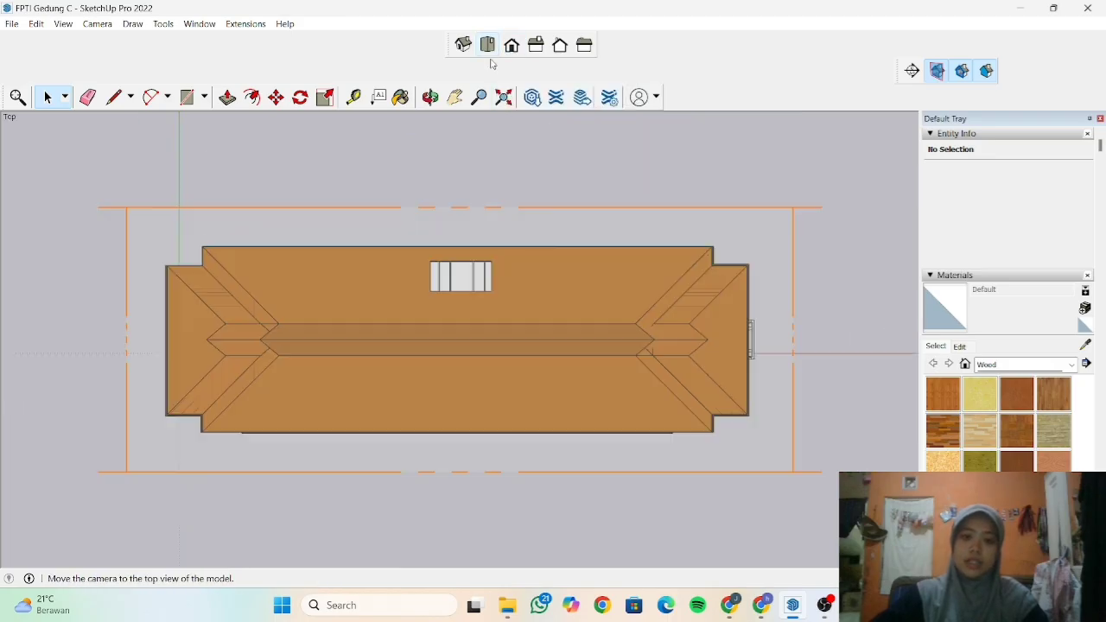
left_click(514, 48)
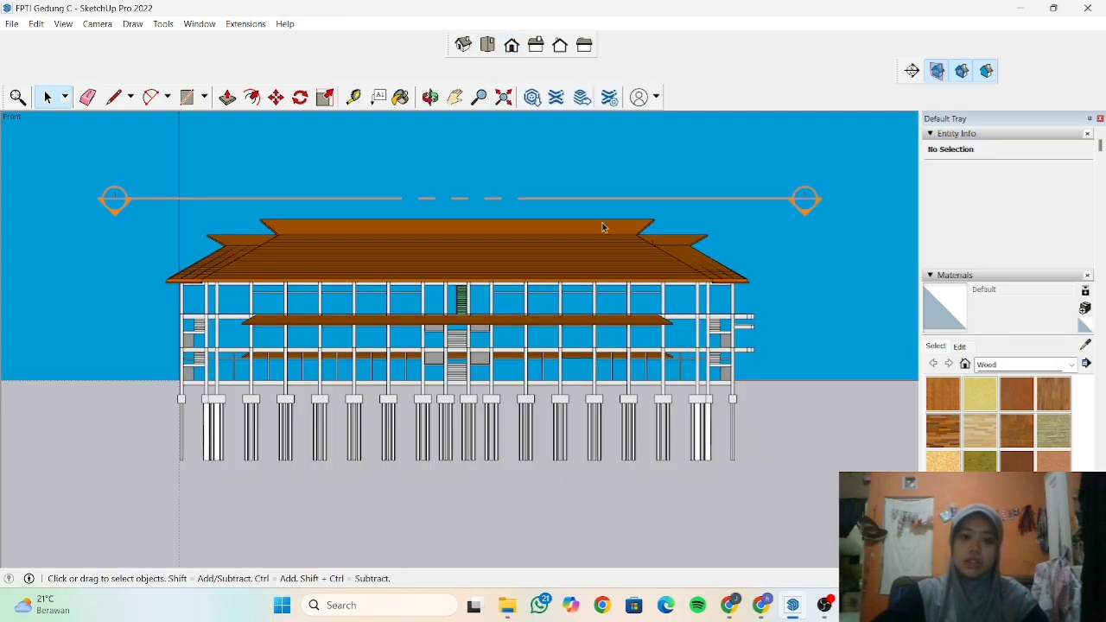
mouse_move(558, 209)
middle_mouse_down()
mouse_move(548, 215)
mouse_move(559, 222)
middle_mouse_up()
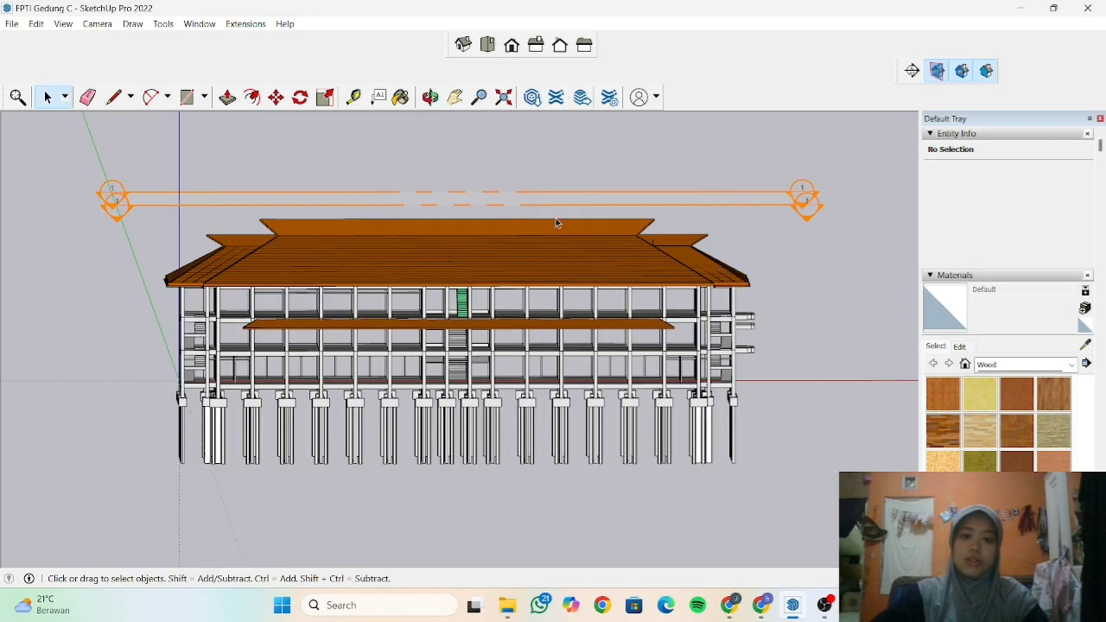
left_click(278, 96)
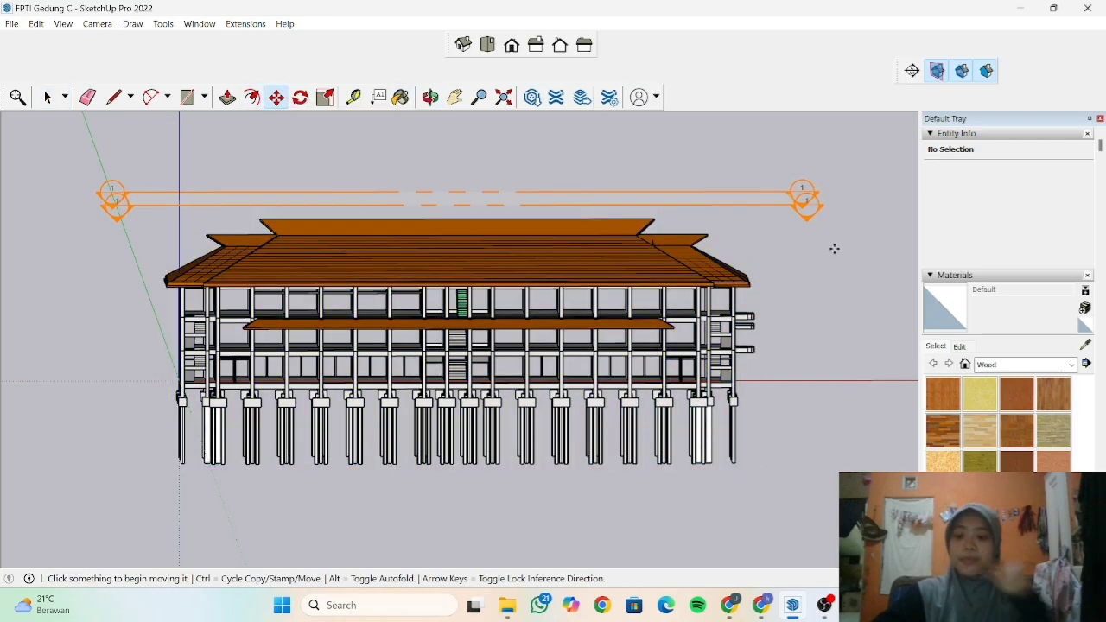
left_click(795, 204)
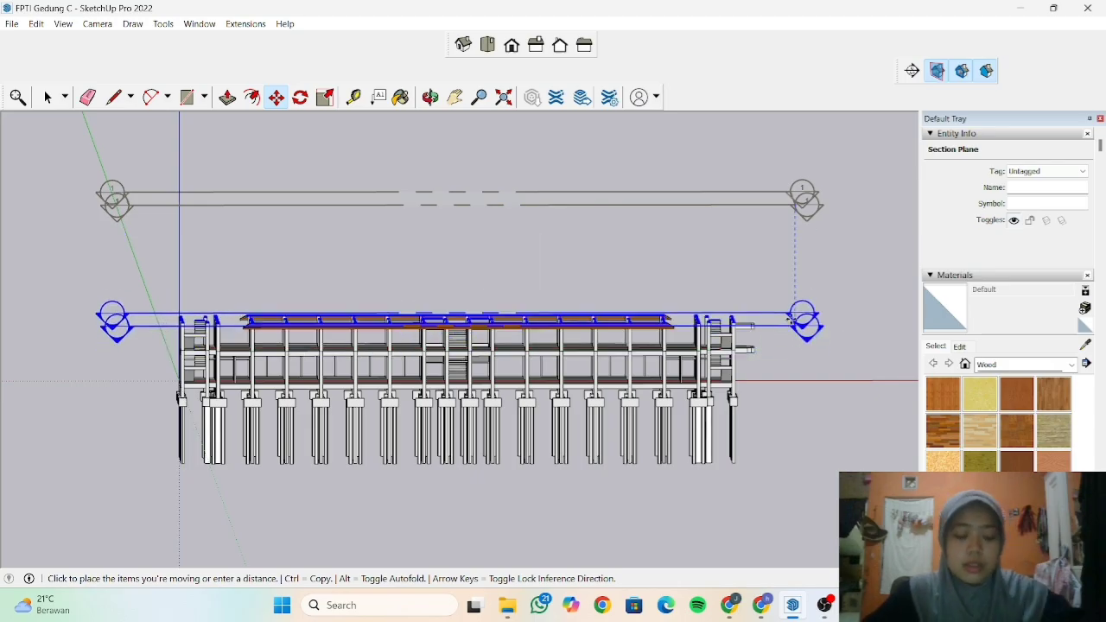
left_click(805, 208)
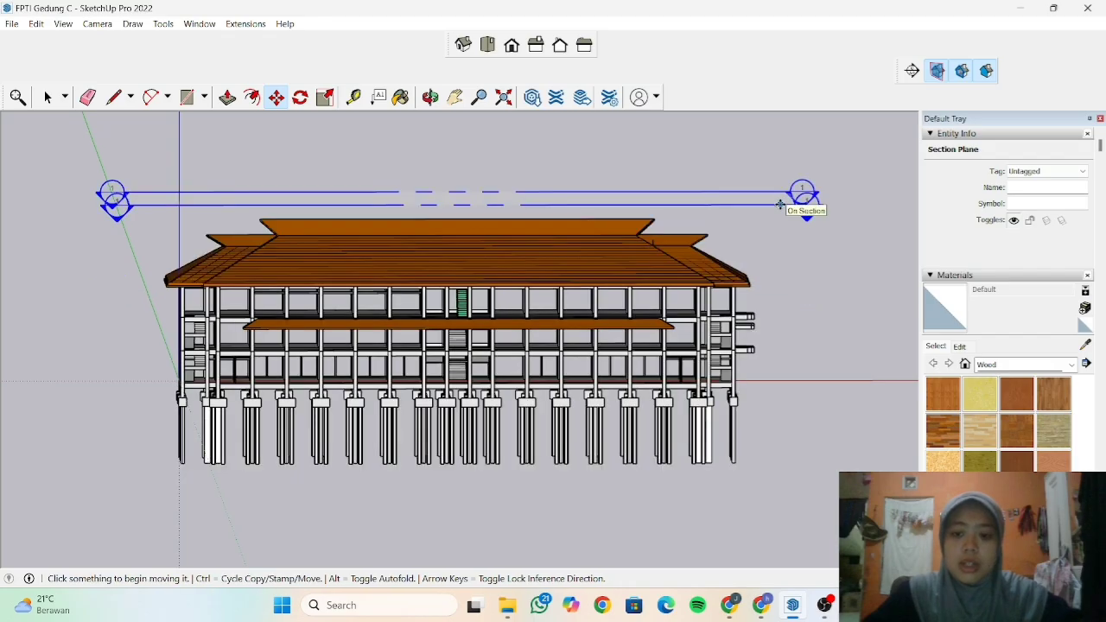
- In front view, select the building component and move it up to just beneath the section plane
left_click(487, 45)
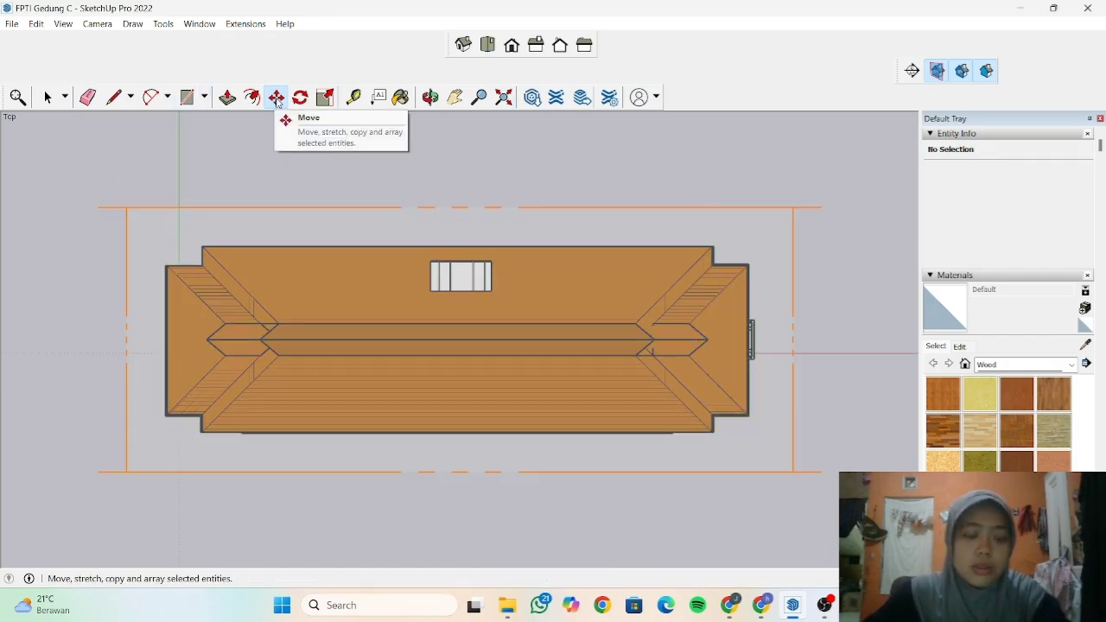
left_click(511, 45)
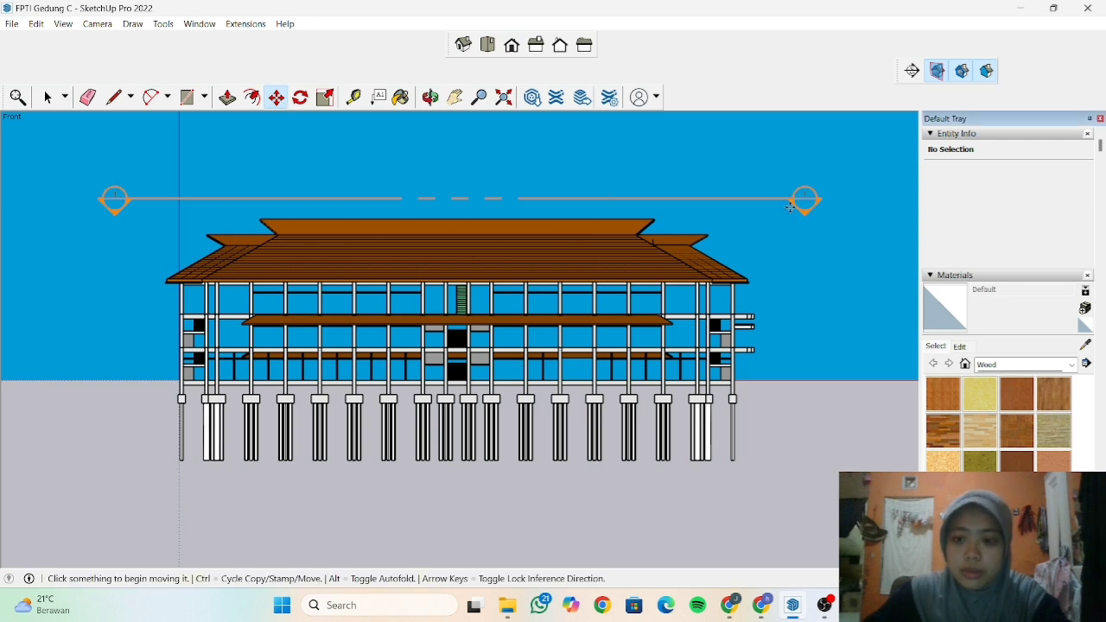
scroll(790, 208, "up", 2)
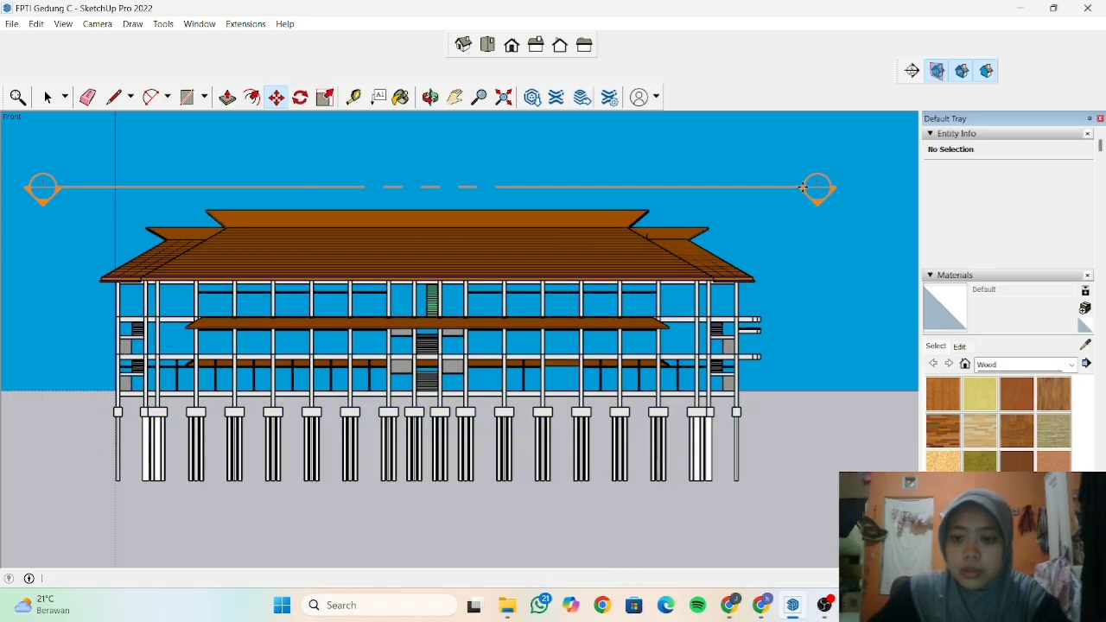
scroll(754, 212, "up", 1)
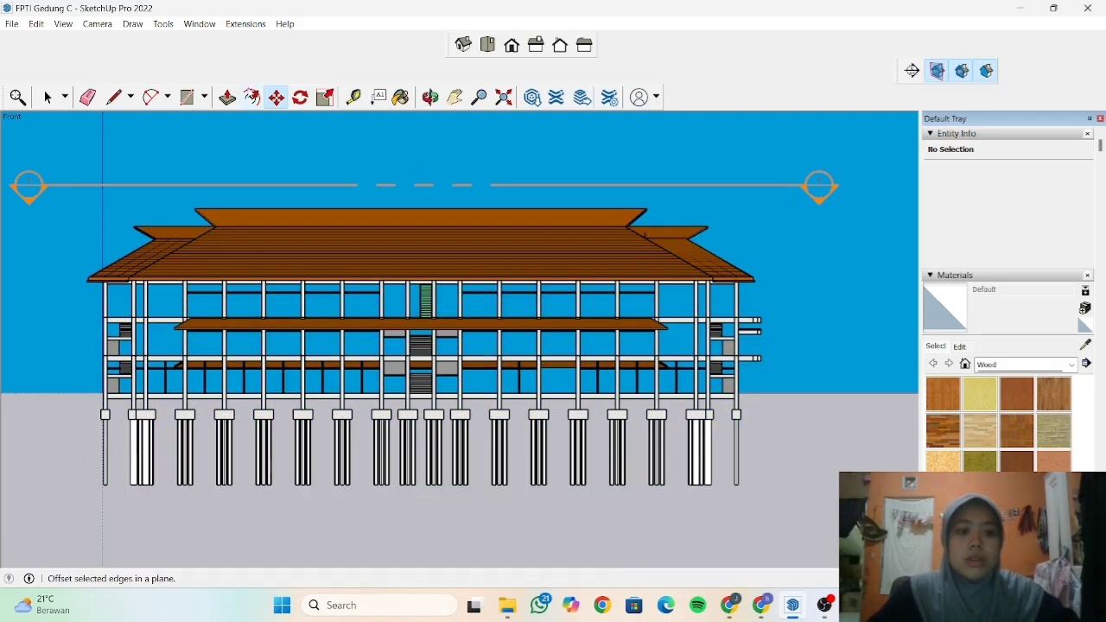
left_click(45, 98)
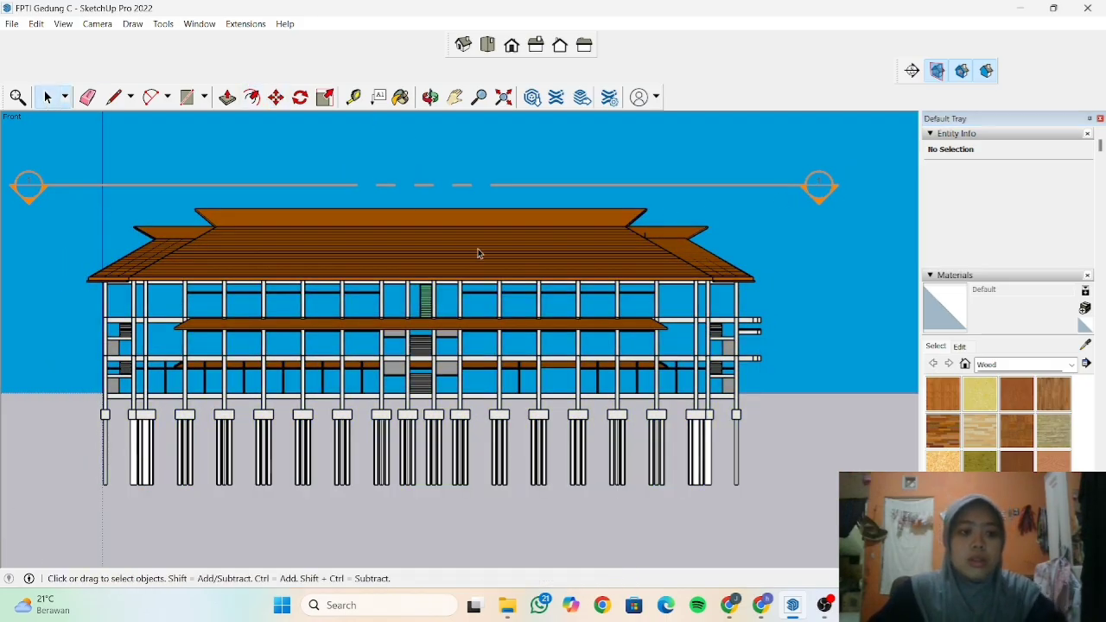
left_click(607, 257)
left_click(275, 97)
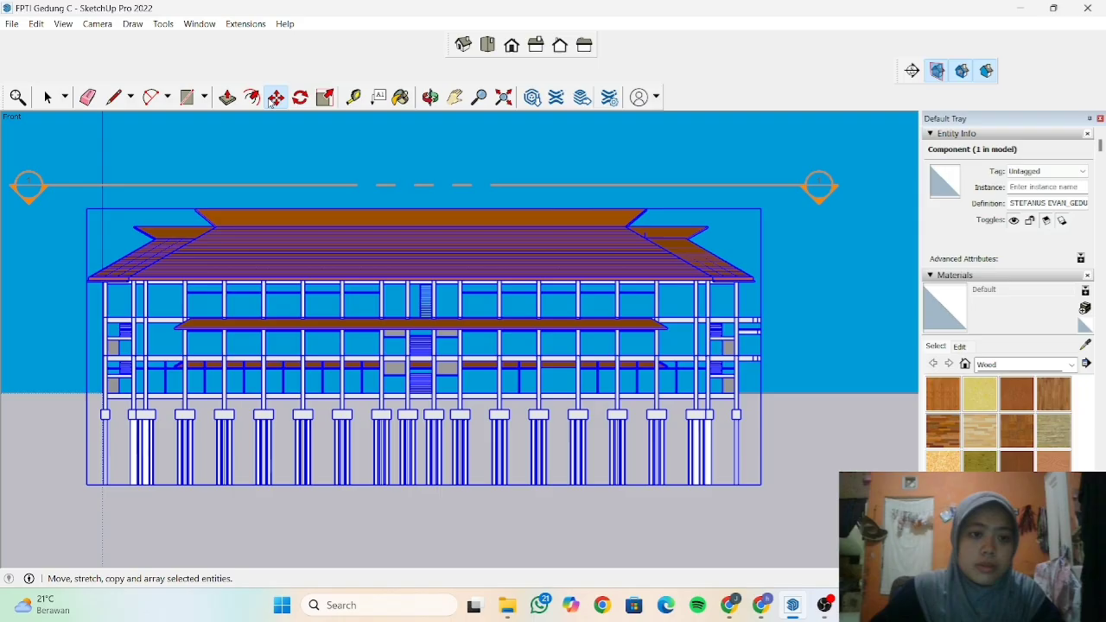
left_click(819, 202)
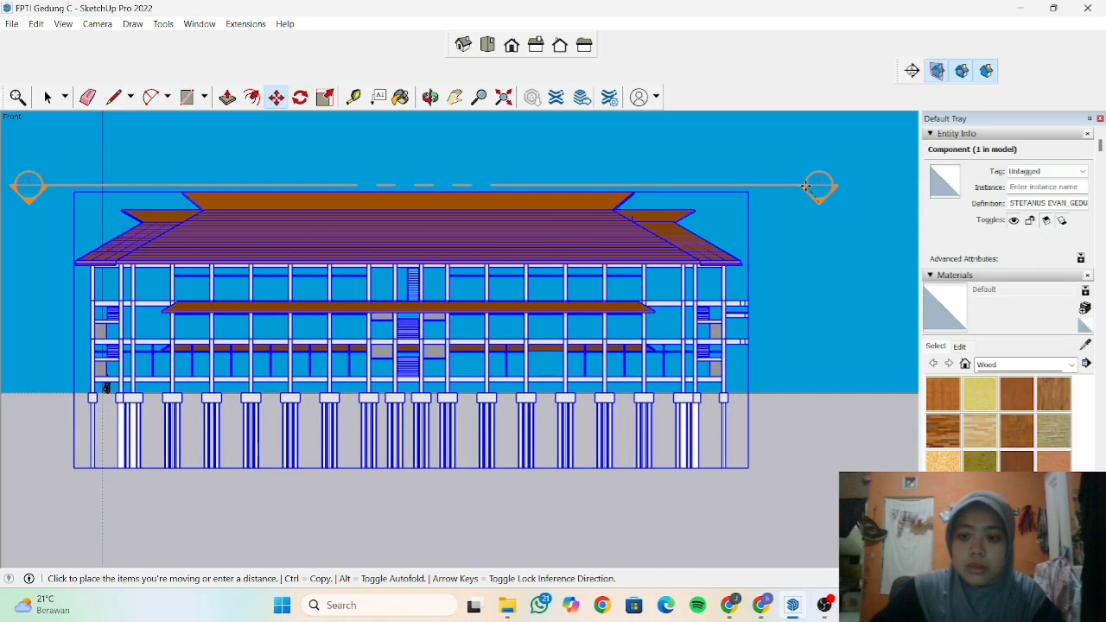
left_click(806, 184)
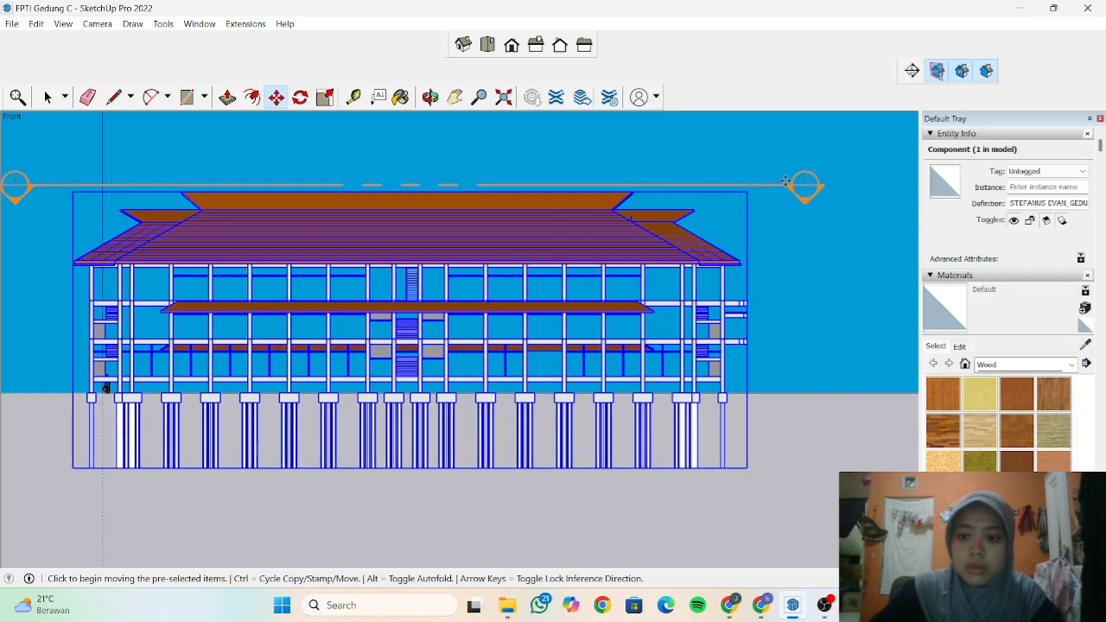
- Move the building component to the right along the red axis beneath the section plane
left_click(790, 187)
left_click(790, 187)
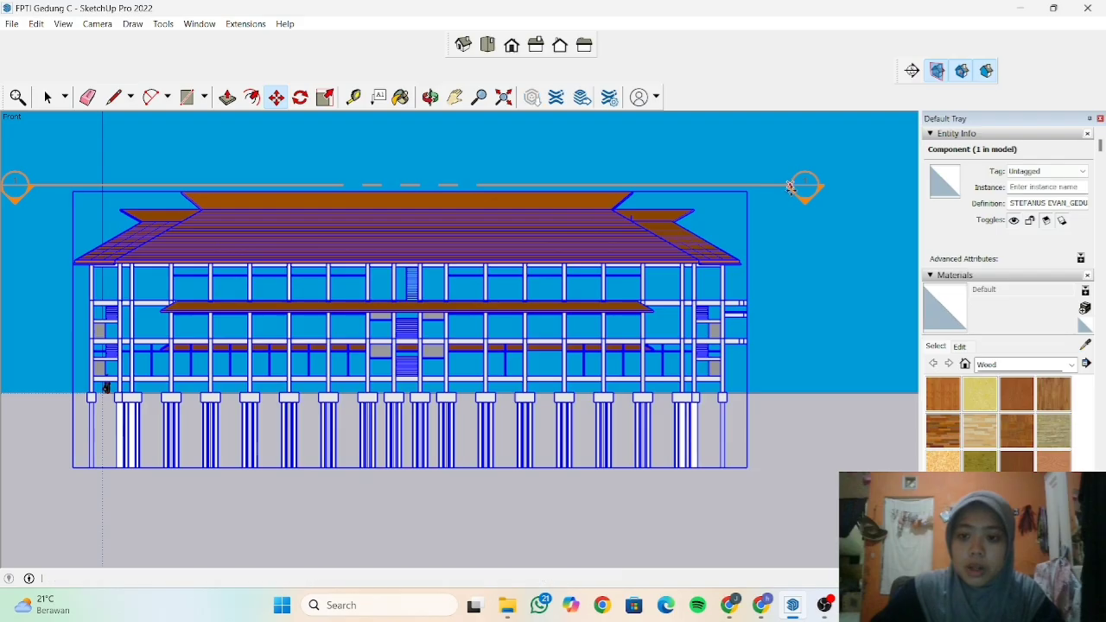
left_click(791, 184)
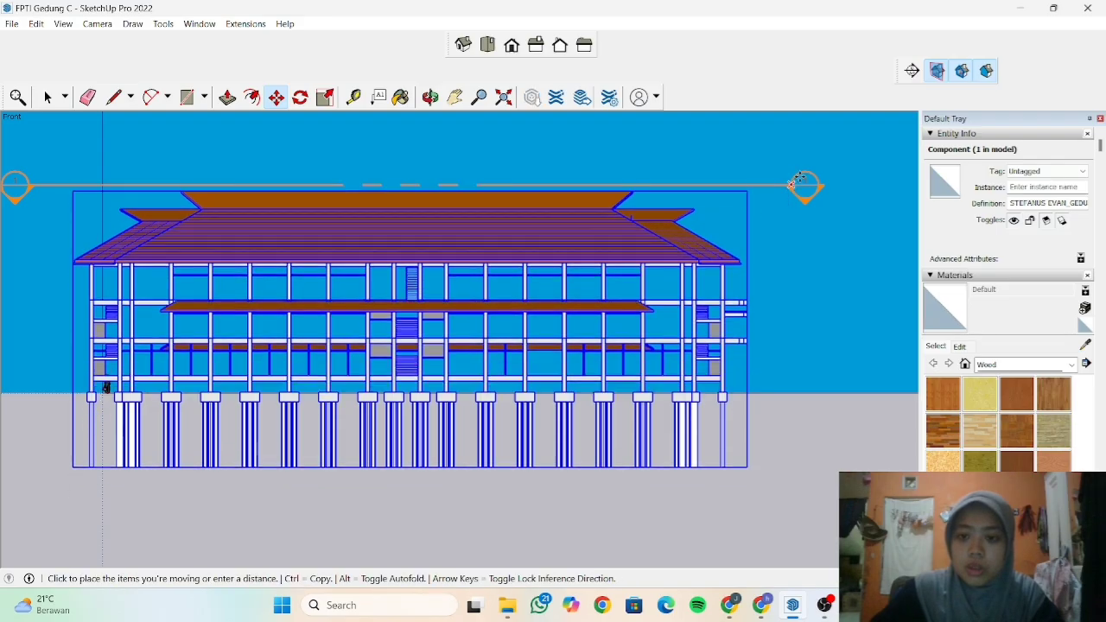
left_click(822, 187)
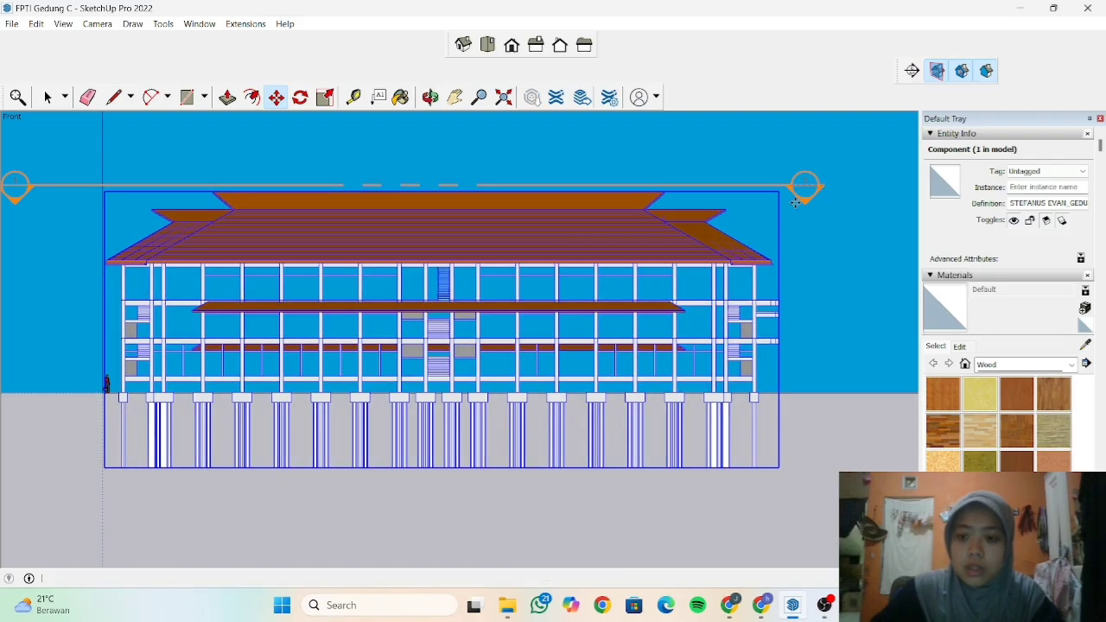
middle_click_drag(791, 206, 796, 284)
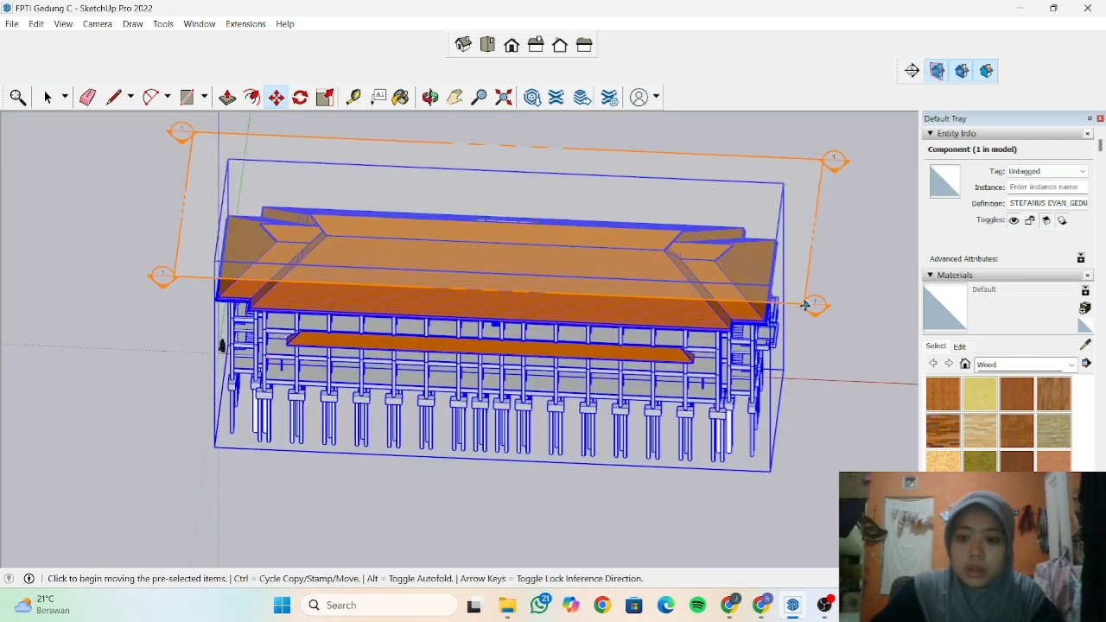
- Move the horizontal section plane down along the blue axis to cut the building at the middle floor, and show it in top view
key("Escape")
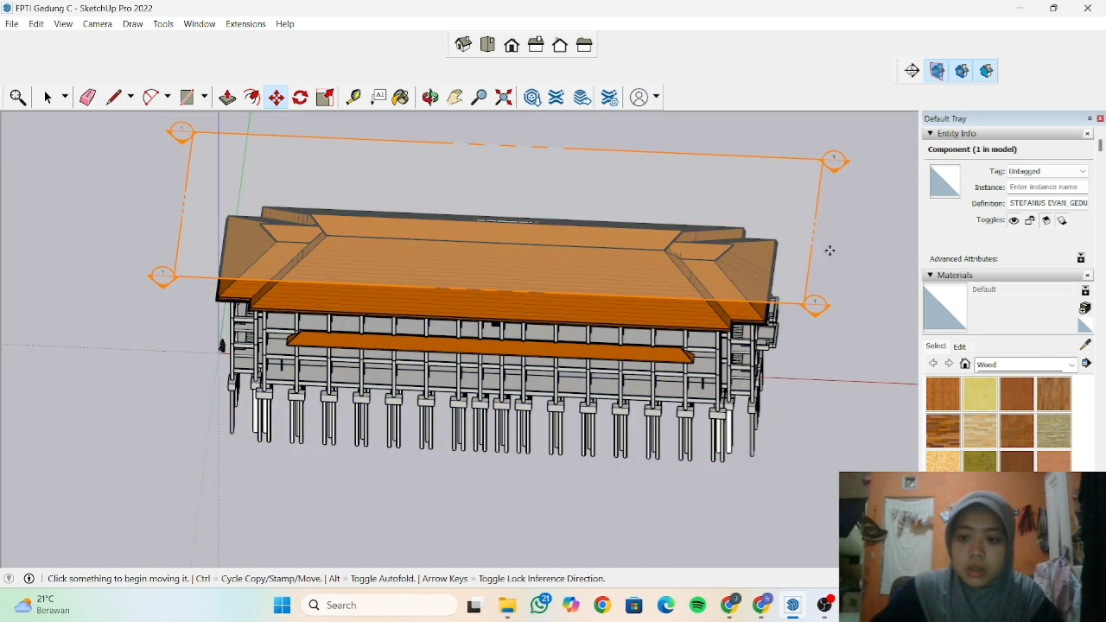
left_click(826, 182)
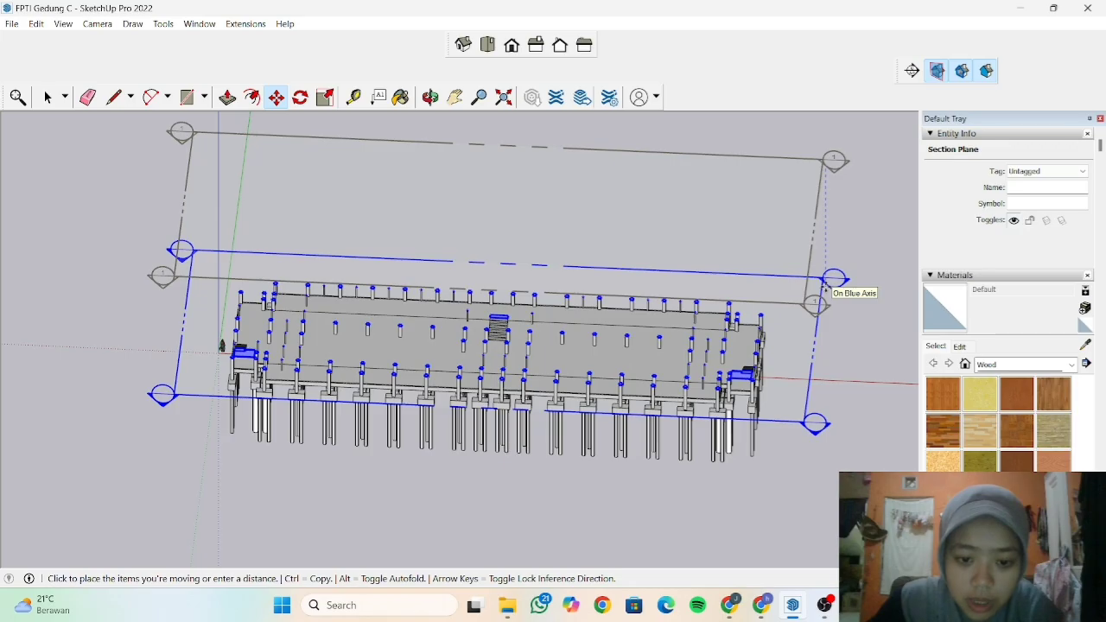
left_click(825, 285)
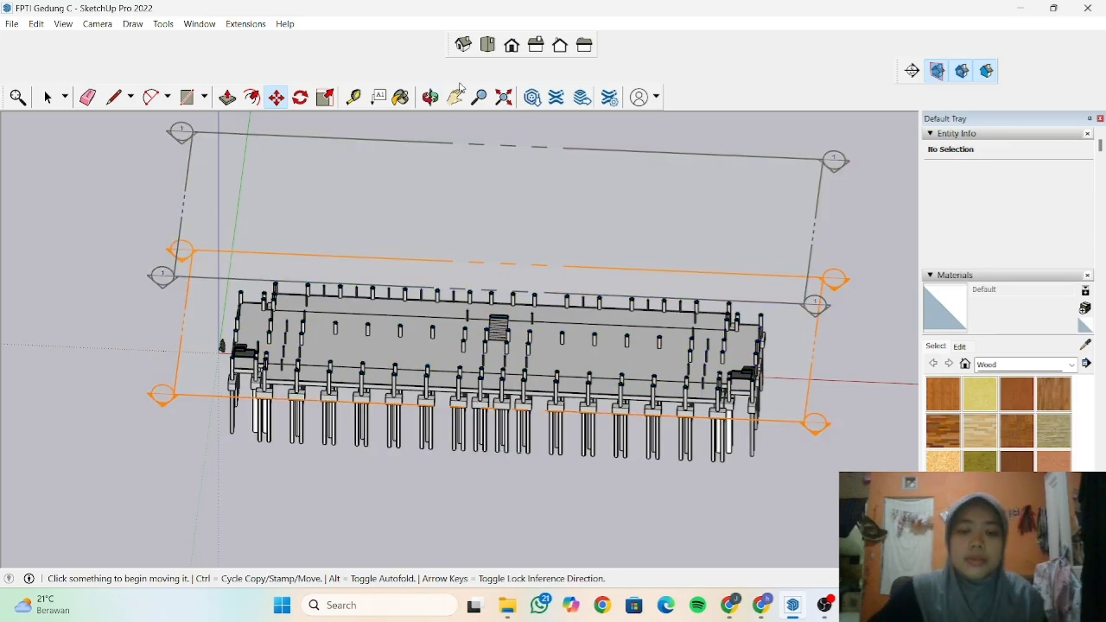
left_click(487, 45)
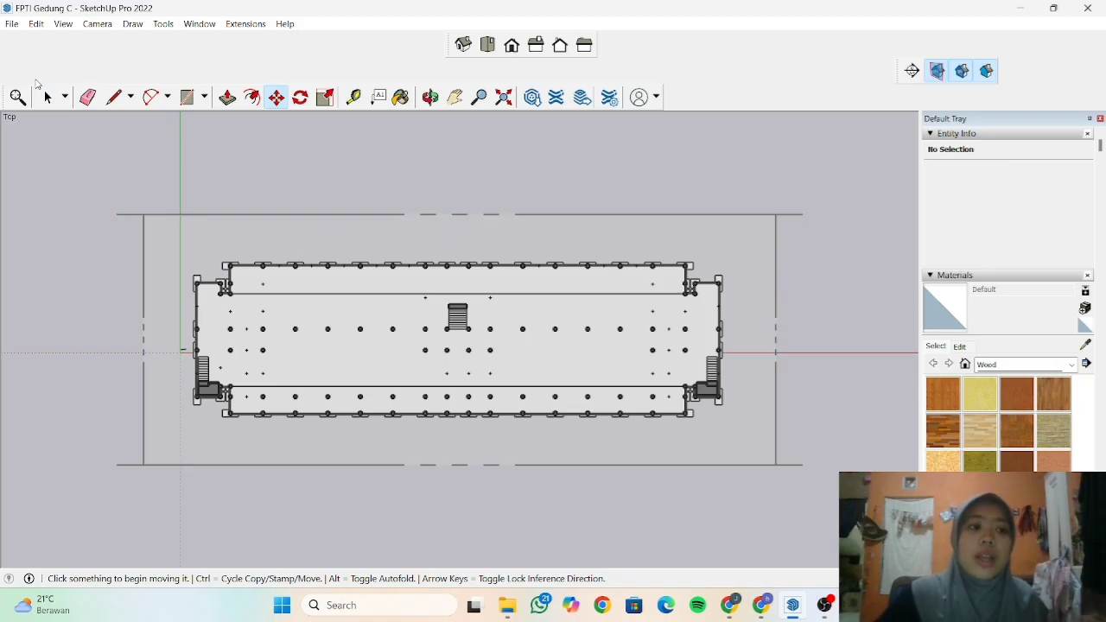
- Review the 2D graphic export of FPTI Gedung C as an AutoCAD DWG file, and close it without exporting
left_click(12, 24)
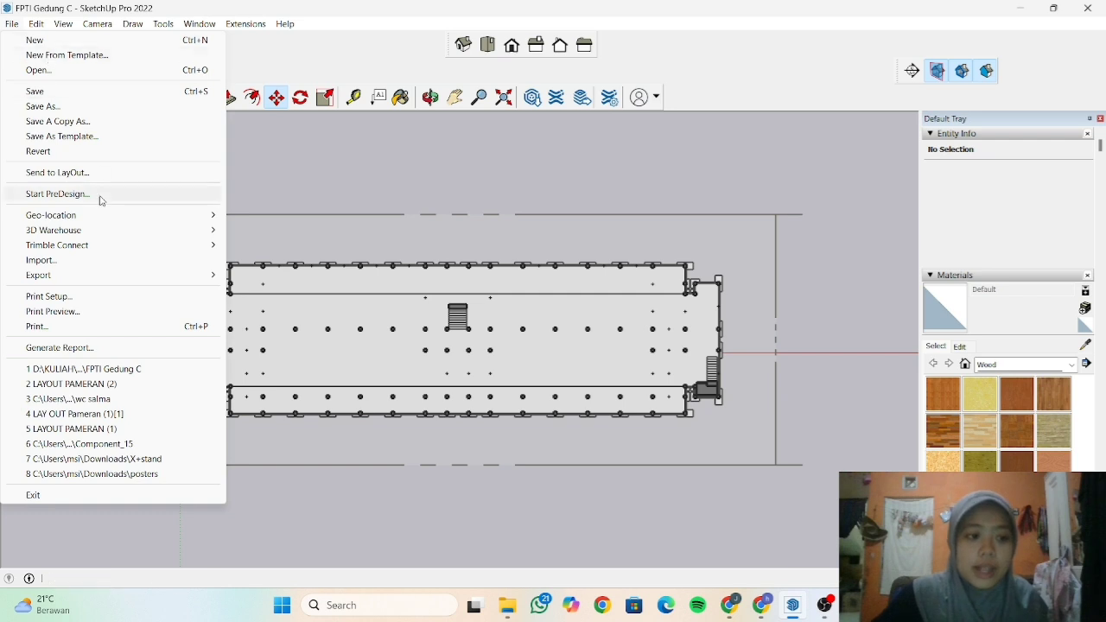
mouse_move(127, 284)
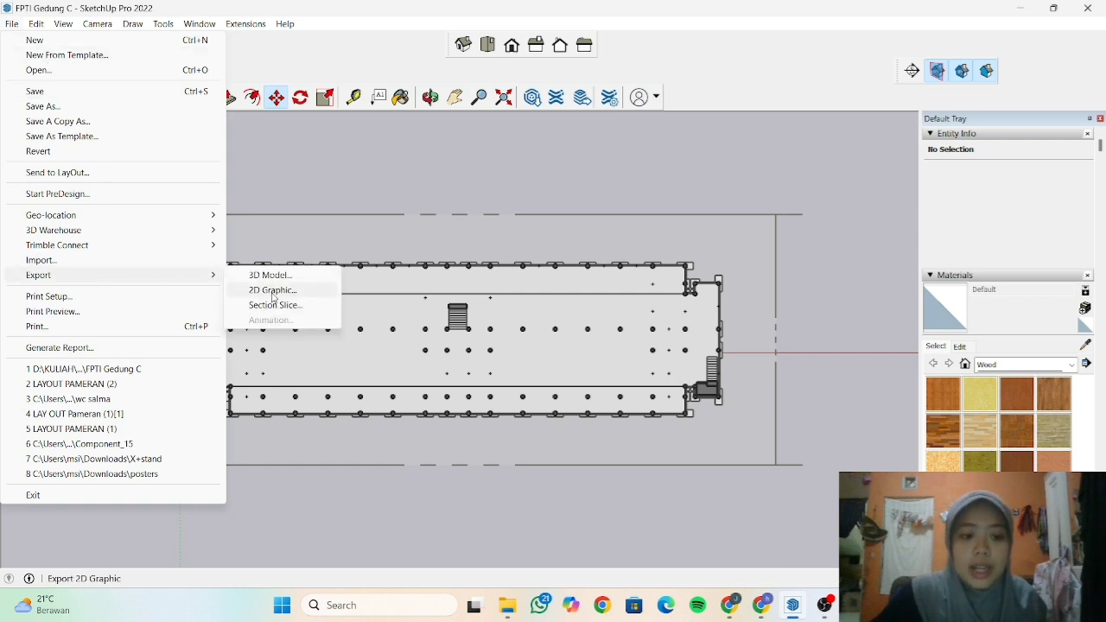
left_click(275, 292)
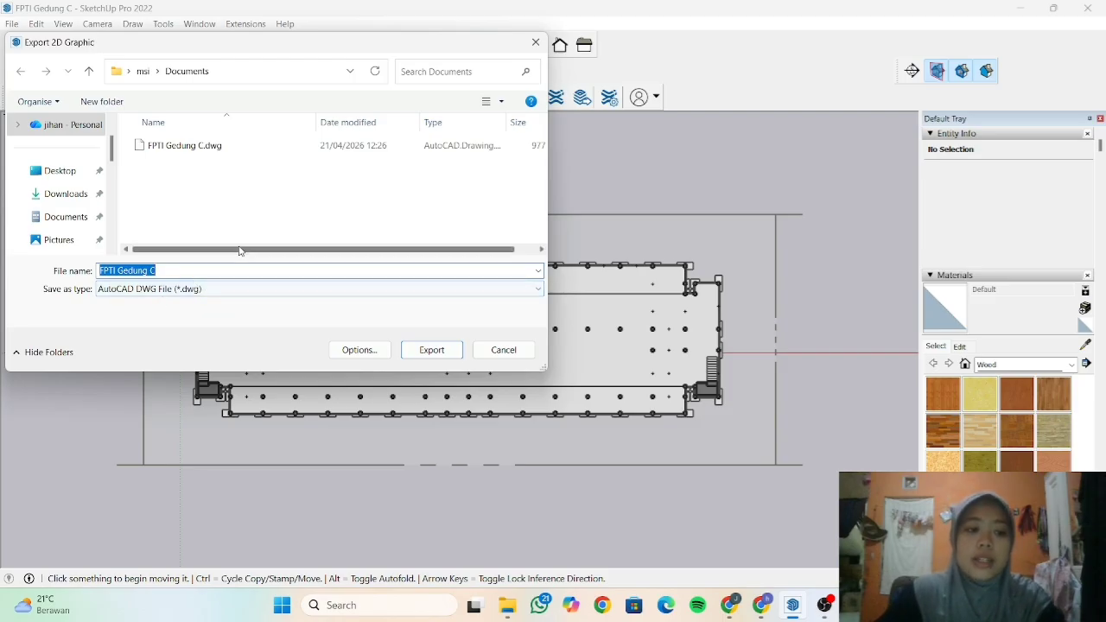
left_click(192, 272)
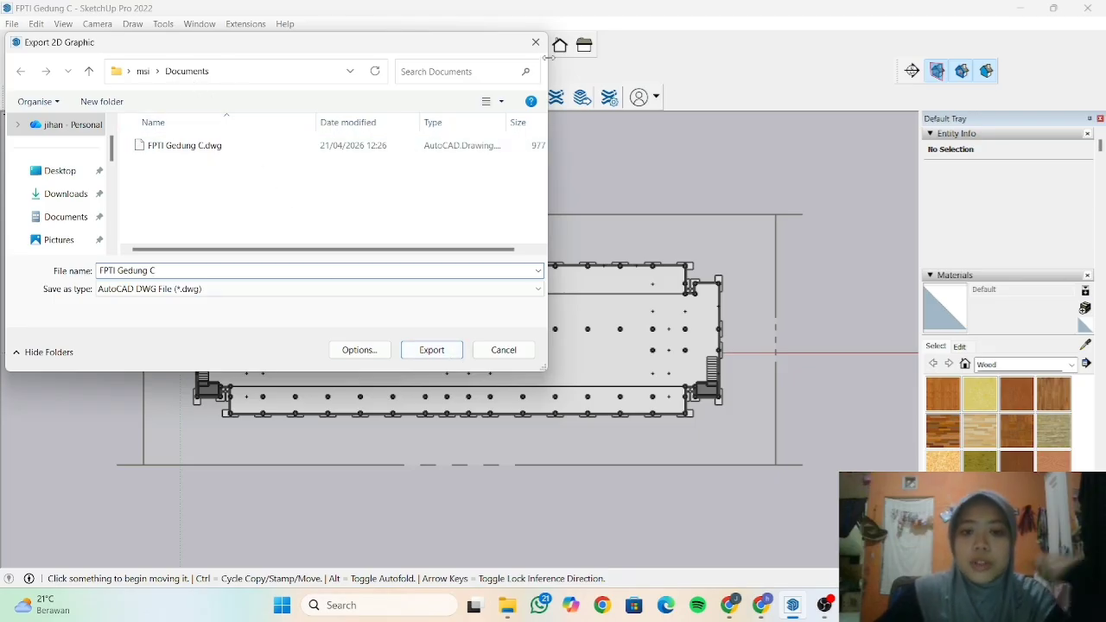
left_click(536, 41)
- Switch to STRUKTUR BETON (3).dwg in AutoCAD and examine the building elevation sheets in the upper row
middle_click_drag(776, 371, 830, 366)
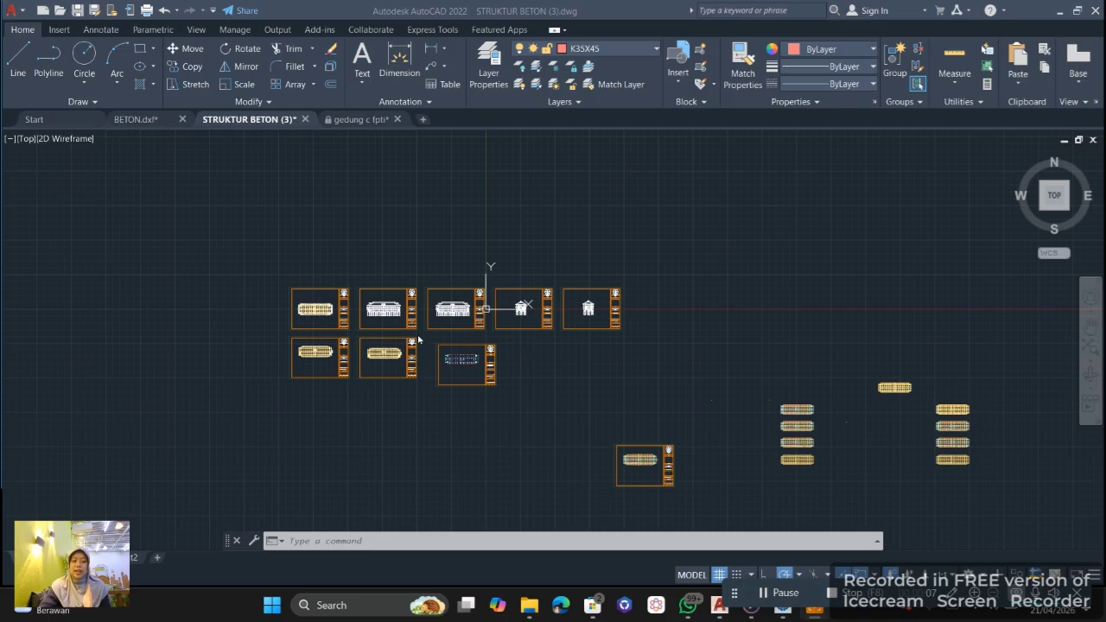
scroll(407, 323, "up", 3)
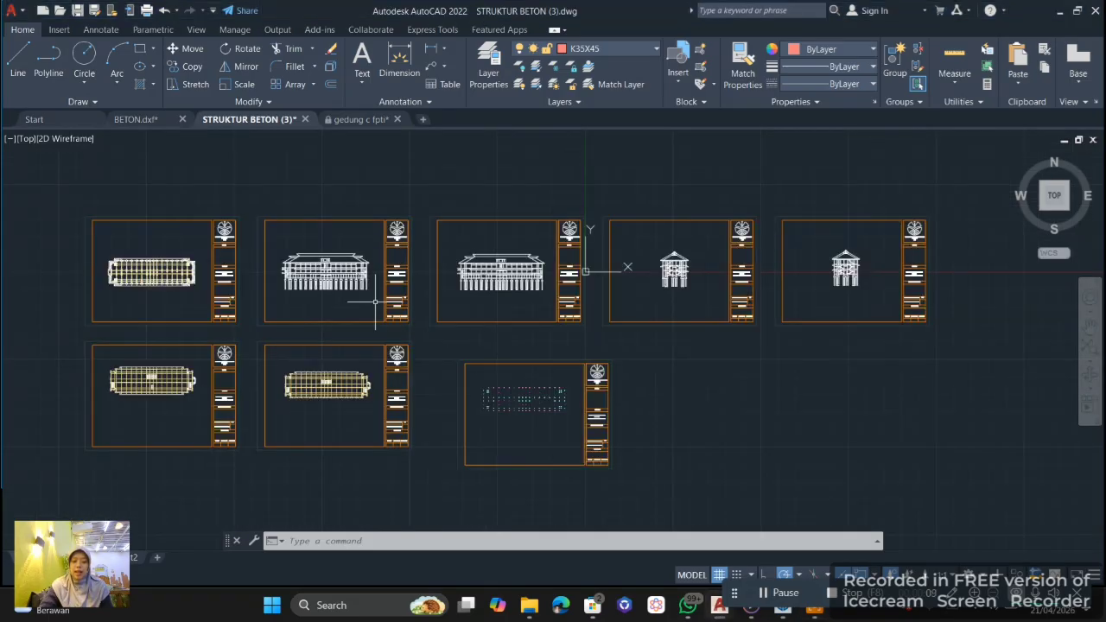
scroll(375, 299, "up", 3)
mouse_move(371, 292)
middle_mouse_down()
mouse_move(538, 421)
mouse_move(602, 442)
middle_mouse_up()
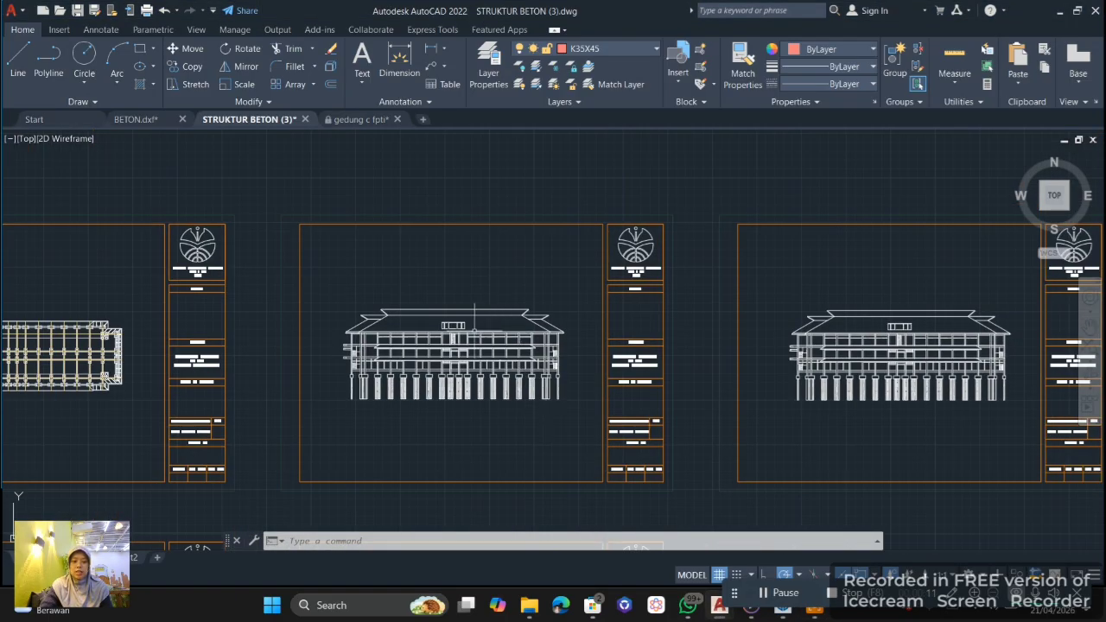
middle_click_drag(765, 374, 391, 386)
middle_click_drag(802, 385, 586, 386)
middle_click_drag(831, 372, 611, 375)
scroll(611, 375, "down", 6)
middle_click_drag(541, 345, 757, 368)
middle_click_drag(610, 408, 631, 414)
scroll(548, 364, "up", 2)
middle_click_drag(547, 368, 589, 316)
middle_click_drag(599, 356, 610, 322)
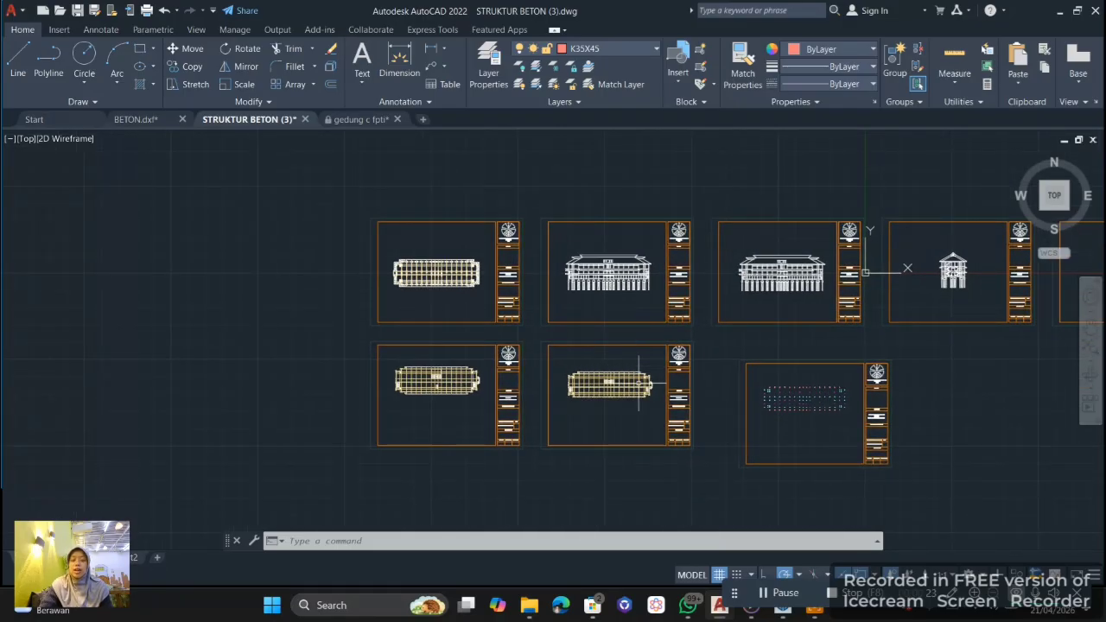
- Examine the structural plan sheets, comparing the foundation layout with the floor plans and their stair openings
scroll(640, 382, "up", 4)
scroll(641, 363, "down", 4)
mouse_move(610, 381)
middle_mouse_down()
mouse_move(654, 431)
mouse_move(656, 397)
middle_mouse_up()
scroll(535, 366, "up", 6)
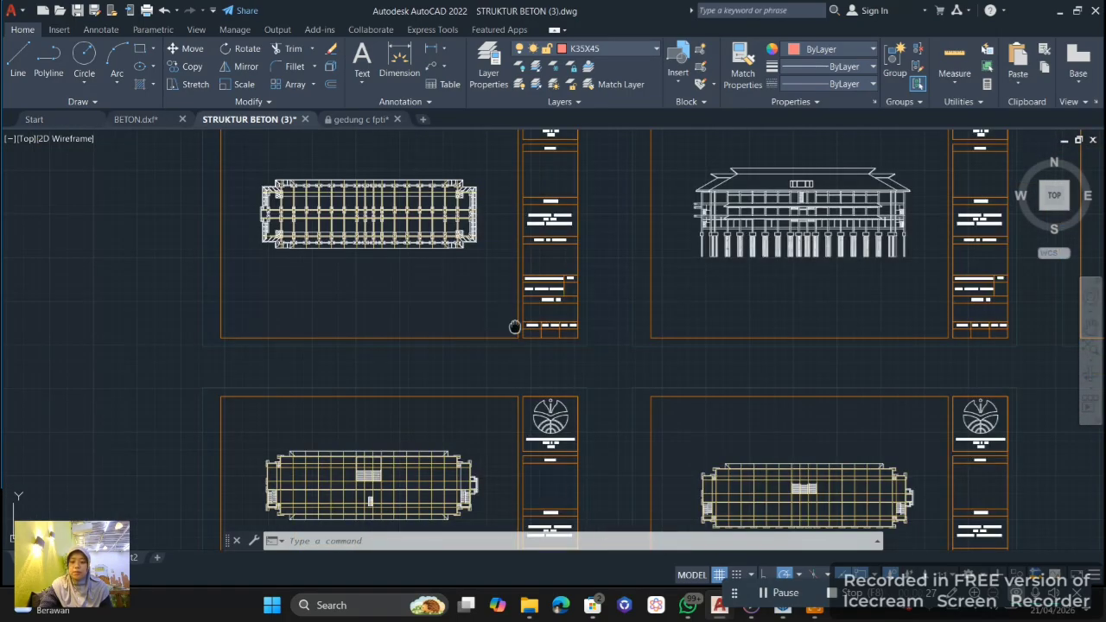
scroll(519, 303, "down", 1)
scroll(641, 387, "down", 4)
middle_click_drag(641, 387, 542, 356)
middle_click_drag(687, 354, 646, 380)
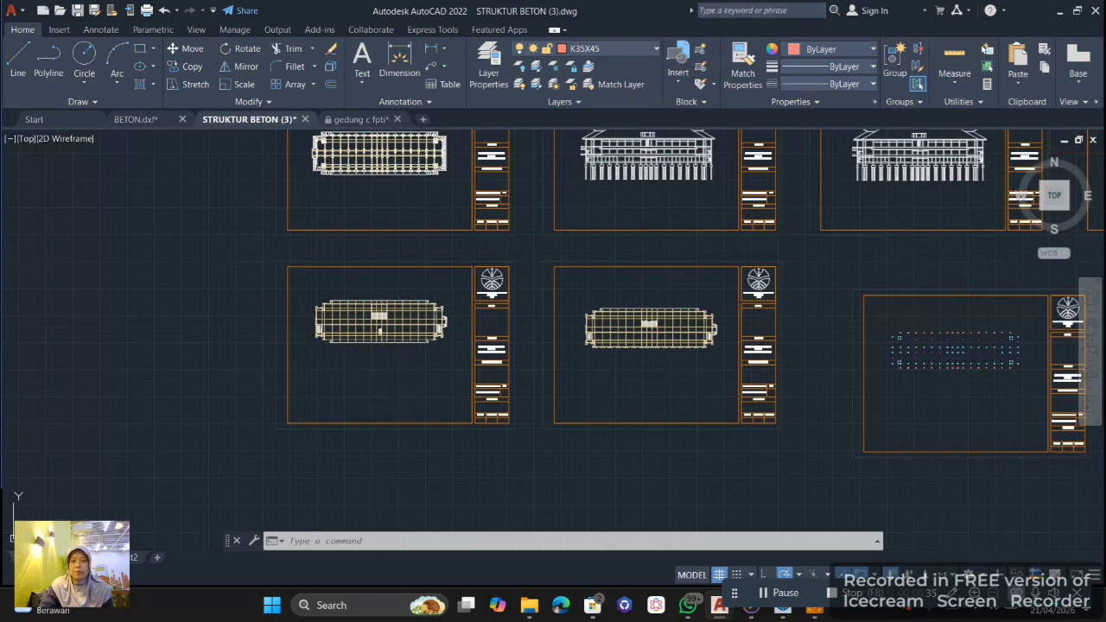
middle_click_drag(688, 402, 645, 447)
middle_click_drag(570, 338, 651, 371)
scroll(471, 262, "up", 4)
middle_click_drag(471, 259, 531, 313)
scroll(522, 290, "up", 4)
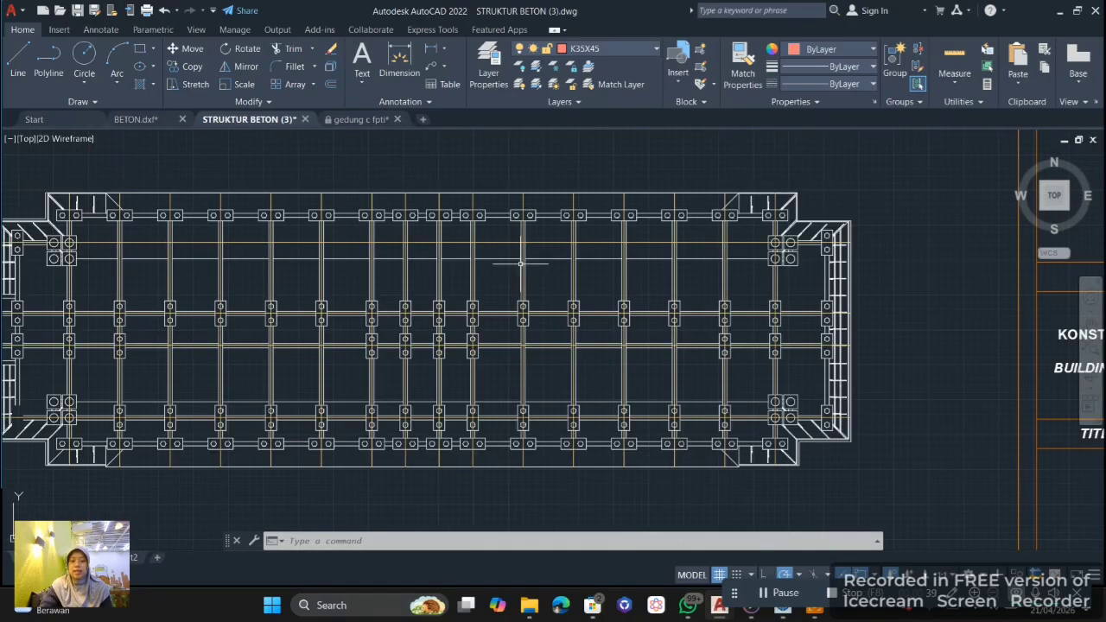
scroll(521, 264, "up", 4)
scroll(523, 248, "down", 8)
middle_click_drag(597, 370, 612, 270)
middle_click_drag(646, 419, 654, 334)
scroll(654, 415, "up", 3)
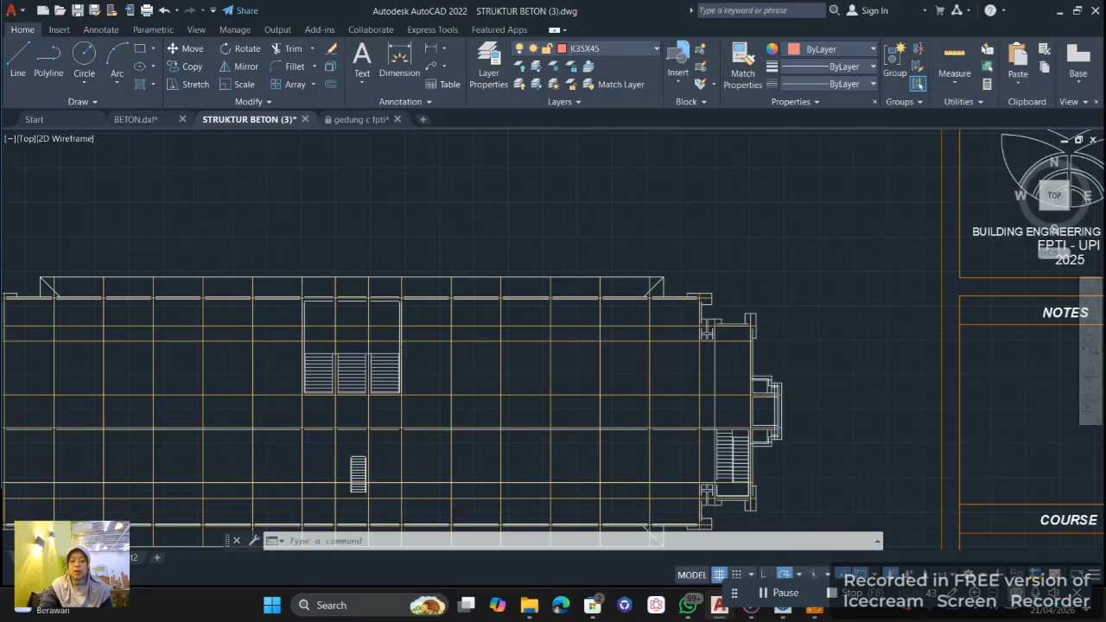
scroll(652, 403, "down", 8)
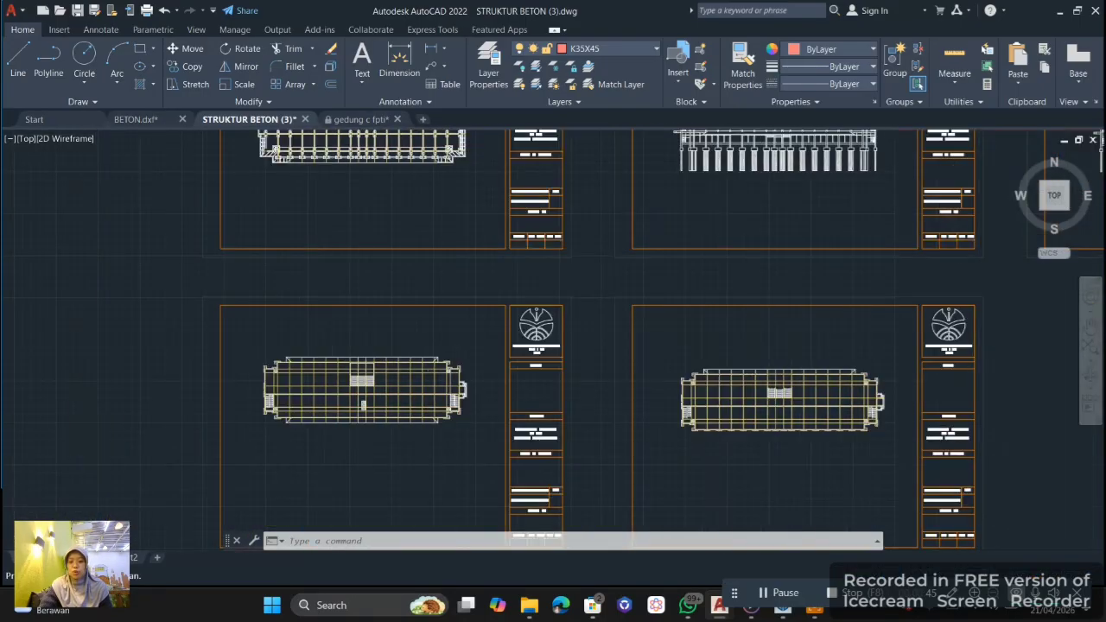
- Examine the stacked column and grid layout plans placed outside the title-block sheets
middle_click_drag(740, 391, 454, 391)
middle_click_drag(692, 391, 585, 390)
middle_click_drag(718, 378, 589, 330)
scroll(689, 366, "down", 2)
middle_click_drag(689, 367, 629, 332)
scroll(778, 372, "up", 10)
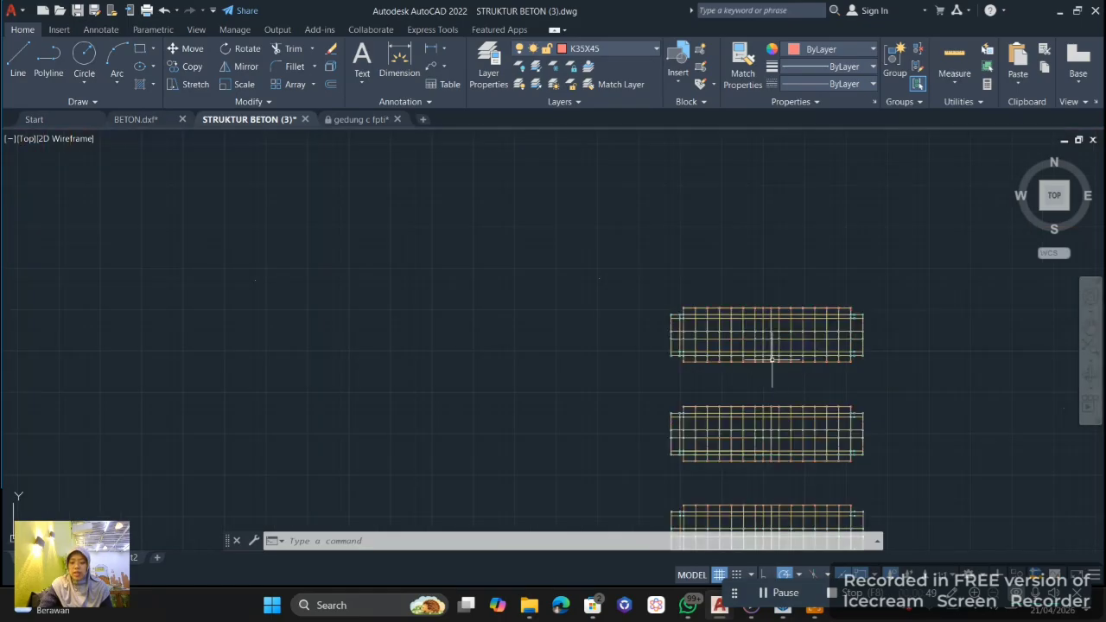
middle_click_drag(761, 370, 522, 425)
scroll(533, 365, "down", 4)
middle_click_drag(546, 373, 556, 303)
middle_click_drag(568, 433, 569, 345)
middle_click_drag(580, 465, 579, 395)
scroll(567, 437, "up", 4)
scroll(567, 438, "down", 6)
middle_click_drag(540, 306, 552, 368)
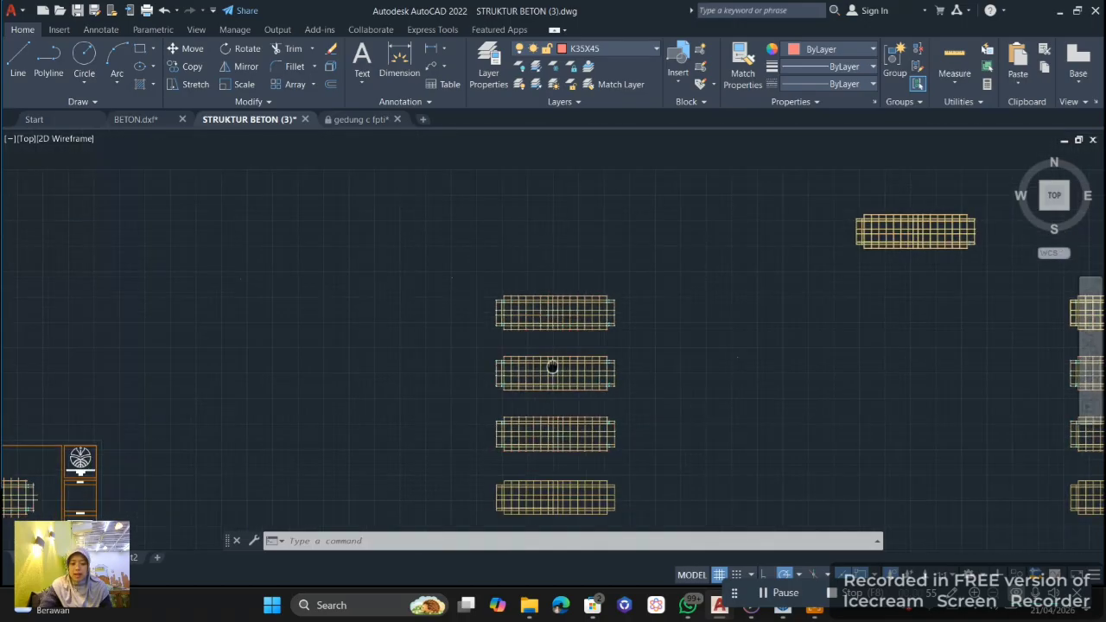
- Examine the red and cyan columns and their grid intersections along the upper side of the layout plan
scroll(562, 298, "up", 12)
middle_click_drag(564, 312, 642, 429)
middle_click_drag(605, 363, 682, 480)
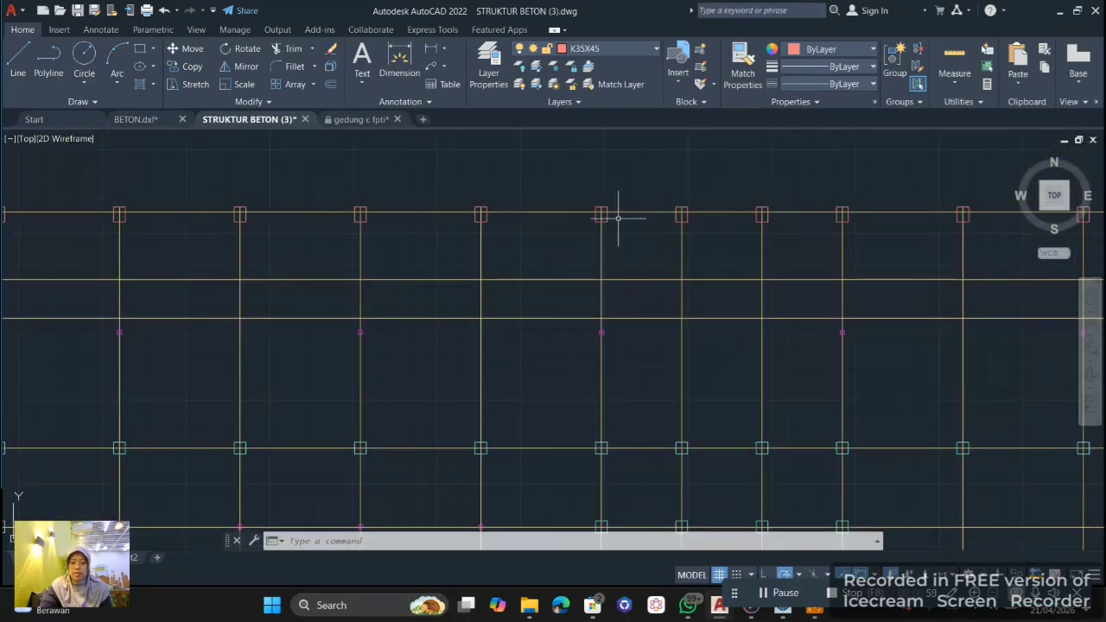
scroll(604, 226, "up", 5)
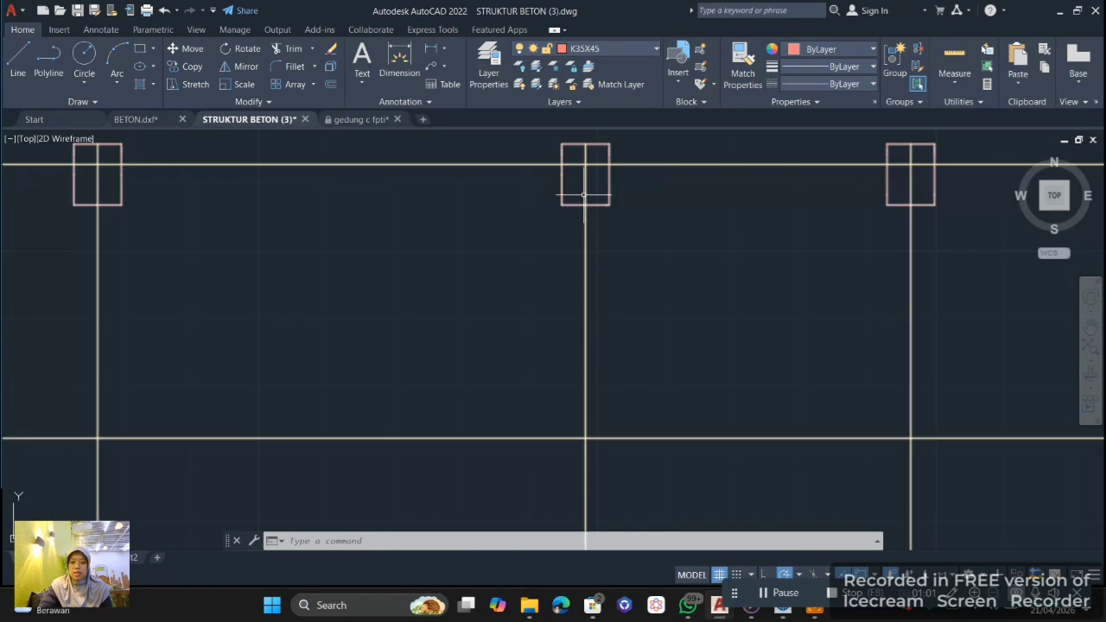
scroll(603, 310, "down", 4)
middle_click_drag(602, 309, 676, 324)
scroll(592, 329, "down", 2)
middle_click_drag(593, 329, 691, 265)
middle_click_drag(612, 338, 729, 342)
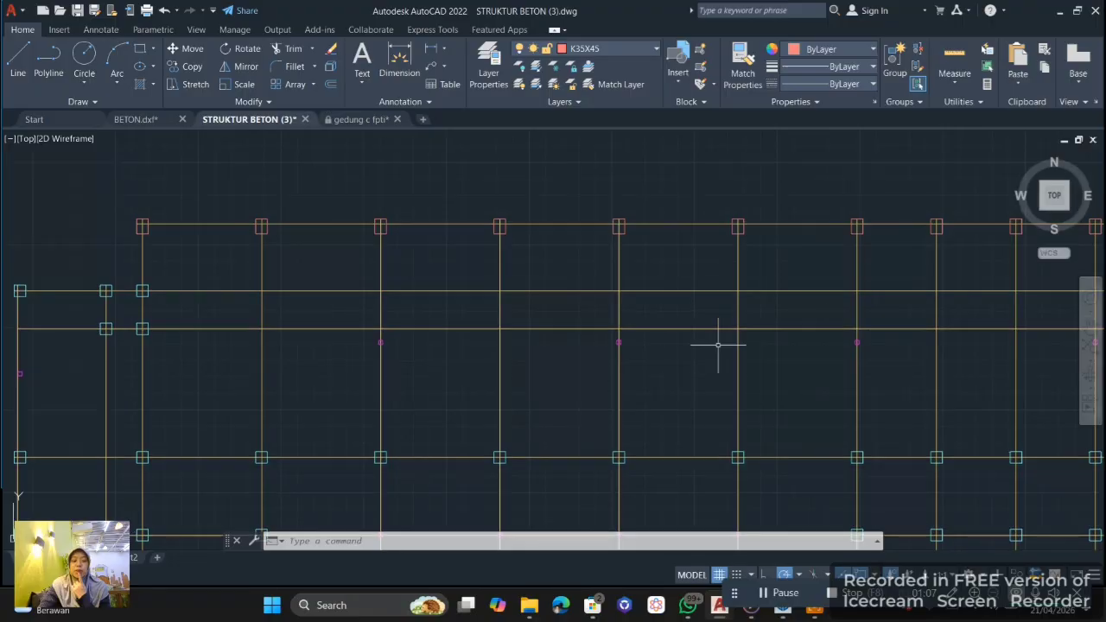
middle_click_drag(642, 363, 768, 341)
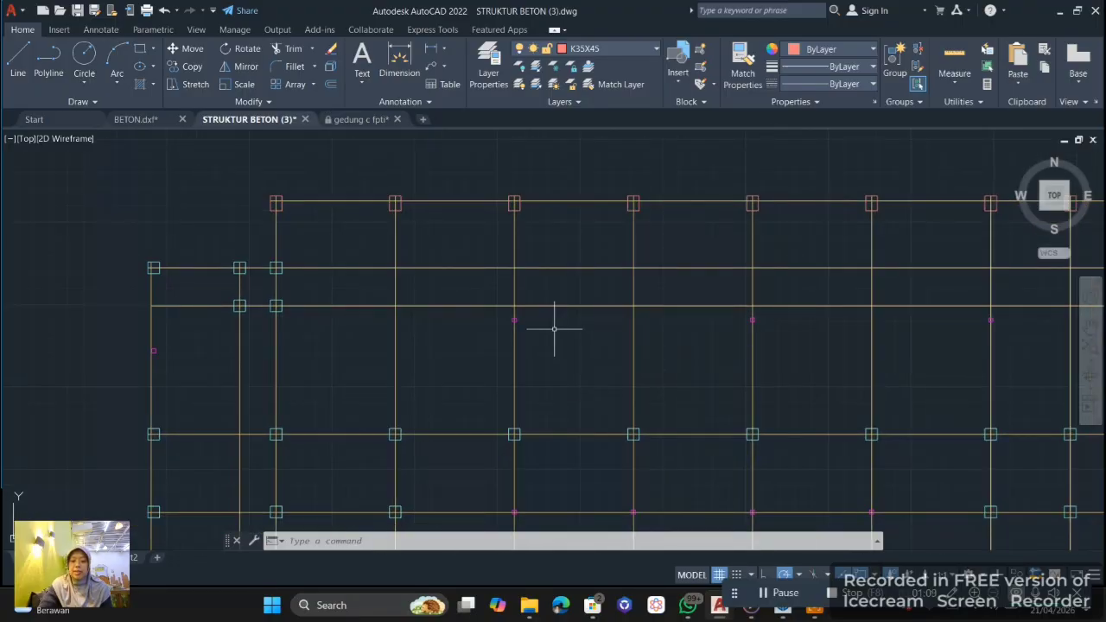
middle_click_drag(462, 240, 518, 254)
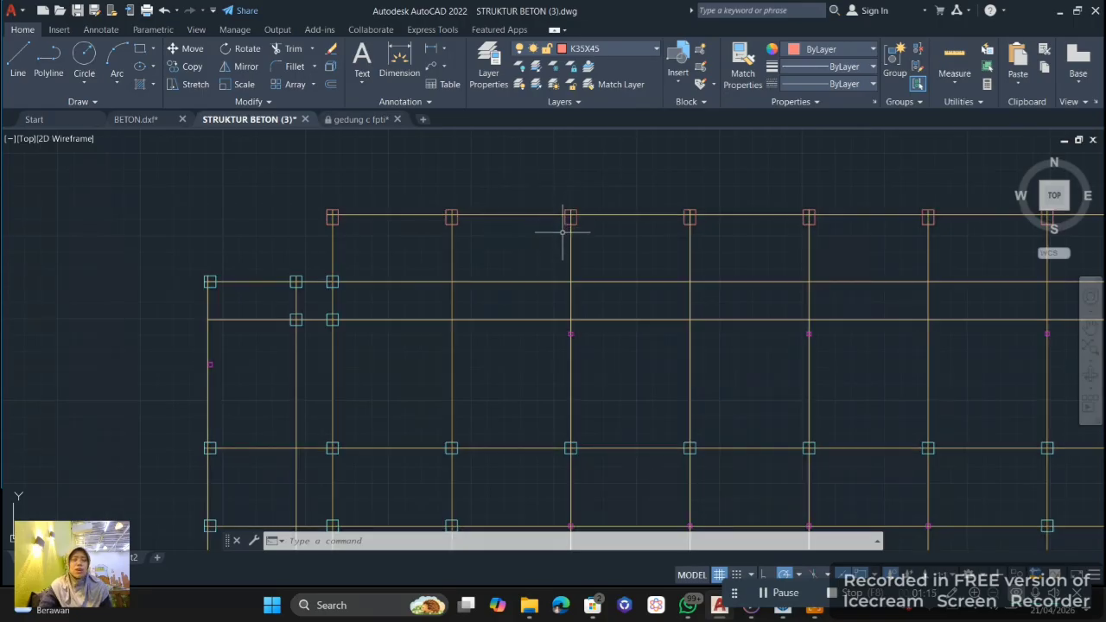
scroll(567, 224, "up", 4)
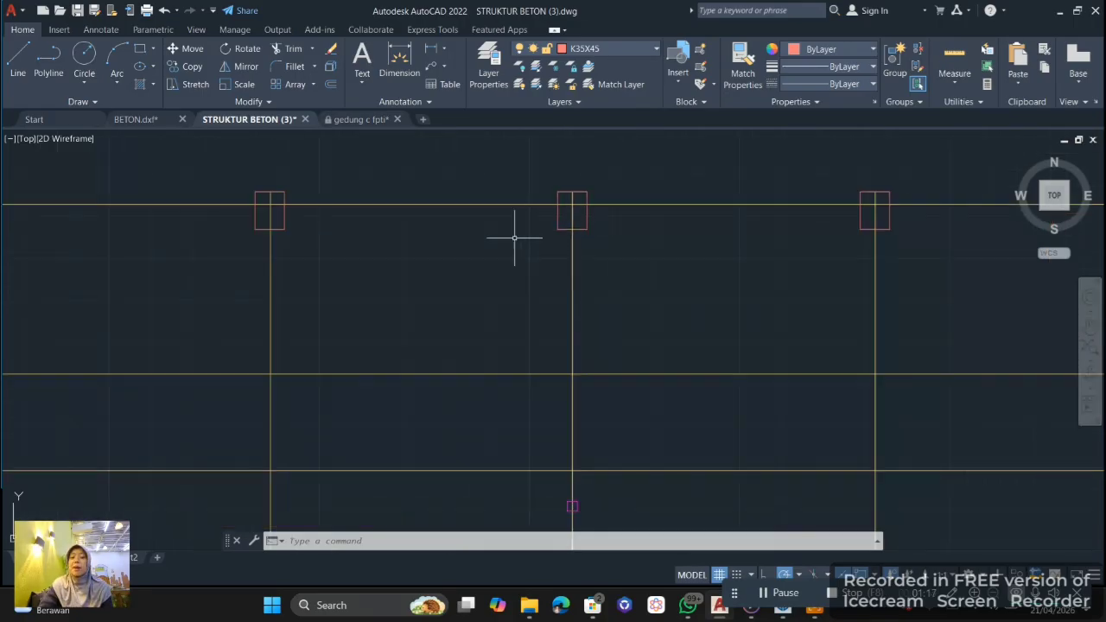
mouse_move(523, 244)
middle_mouse_down()
mouse_move(502, 279)
mouse_move(658, 260)
middle_mouse_up()
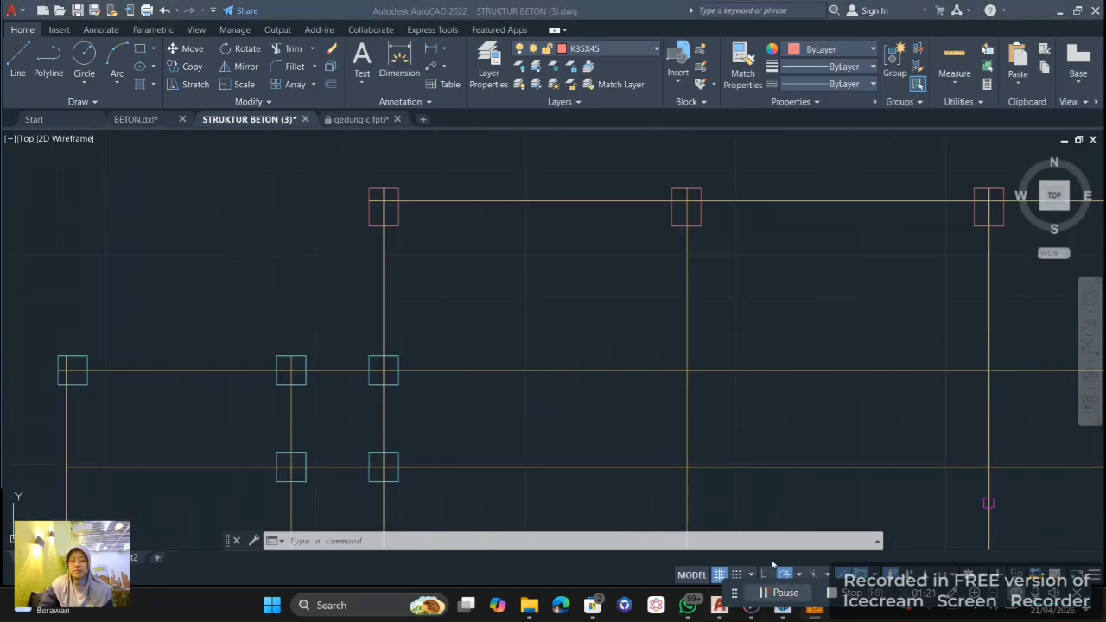
mouse_move(542, 325)
middle_mouse_down()
mouse_move(549, 304)
mouse_move(580, 326)
middle_mouse_up()
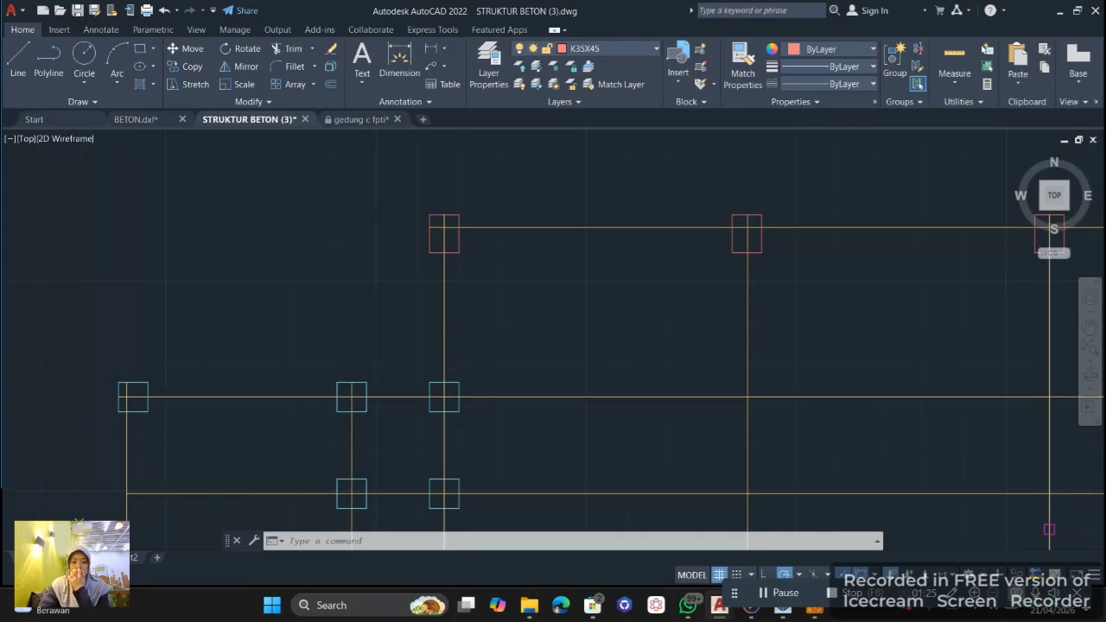
middle_click_drag(498, 298, 511, 329)
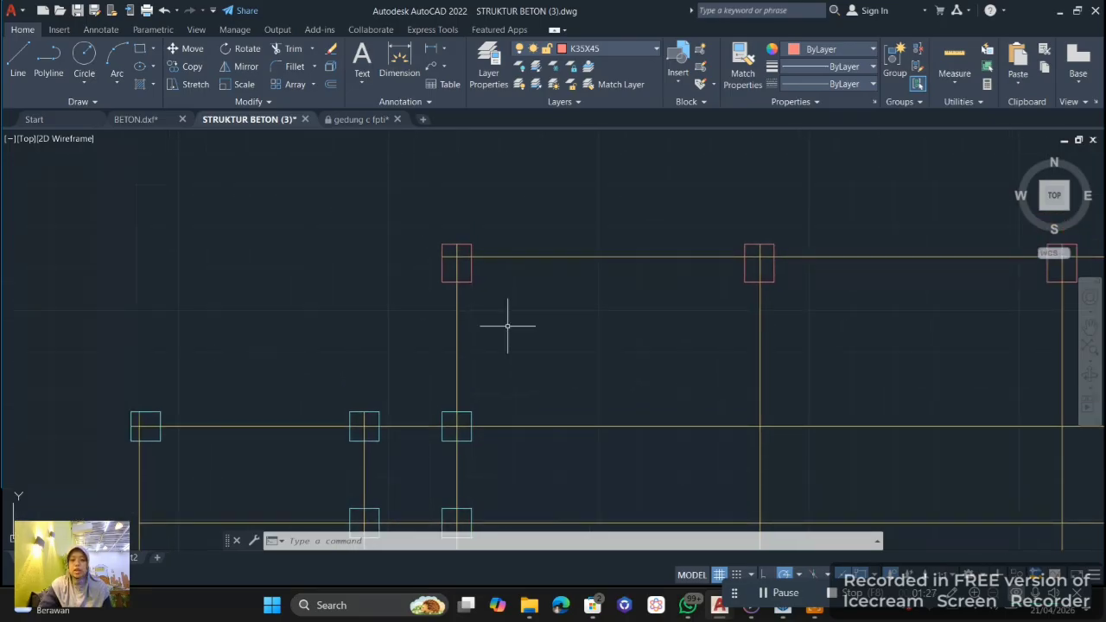
- Make GRID the current layer
left_click(648, 49)
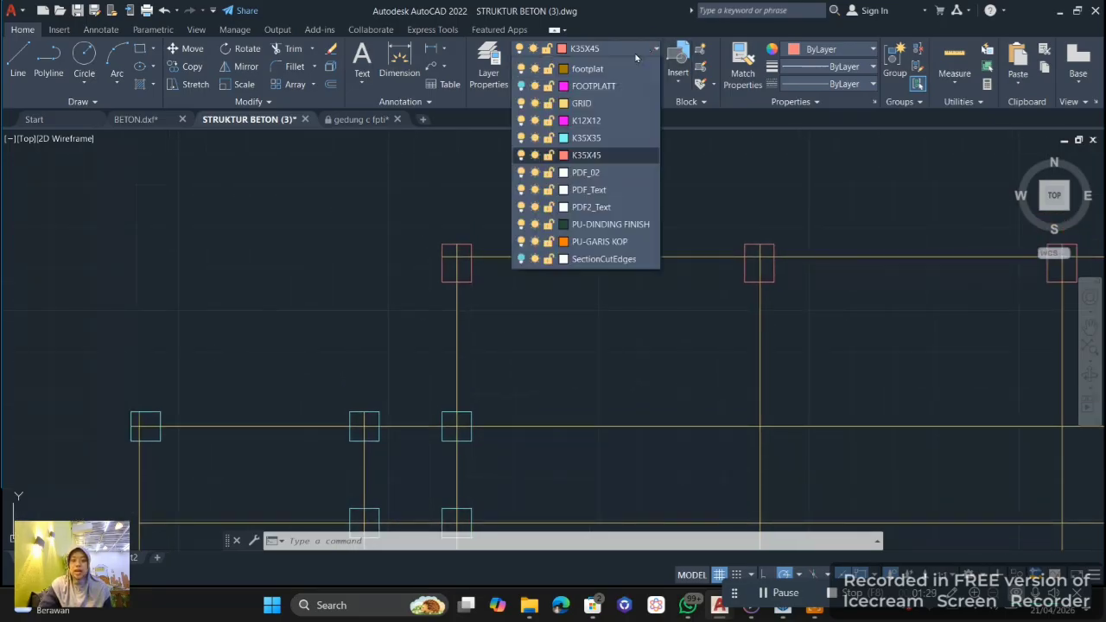
scroll(610, 74, "up", 1)
left_click(595, 136)
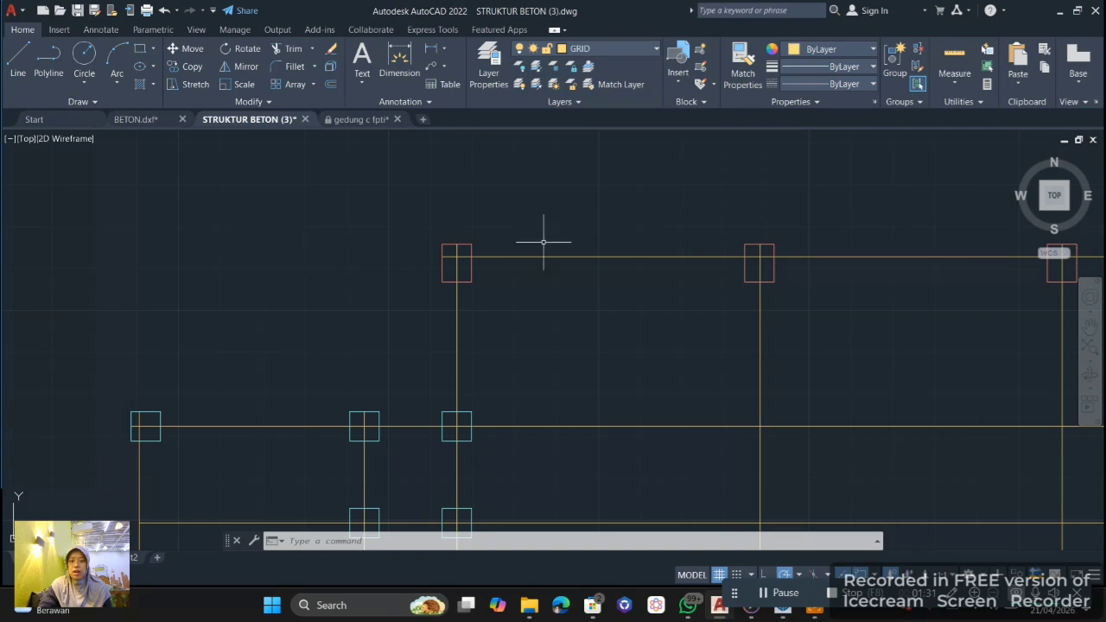
- Draw a vertical construction line through the grid axis of the second red column in the upper row
mouse_move(546, 252)
middle_mouse_down()
mouse_move(606, 198)
mouse_move(608, 230)
middle_mouse_up()
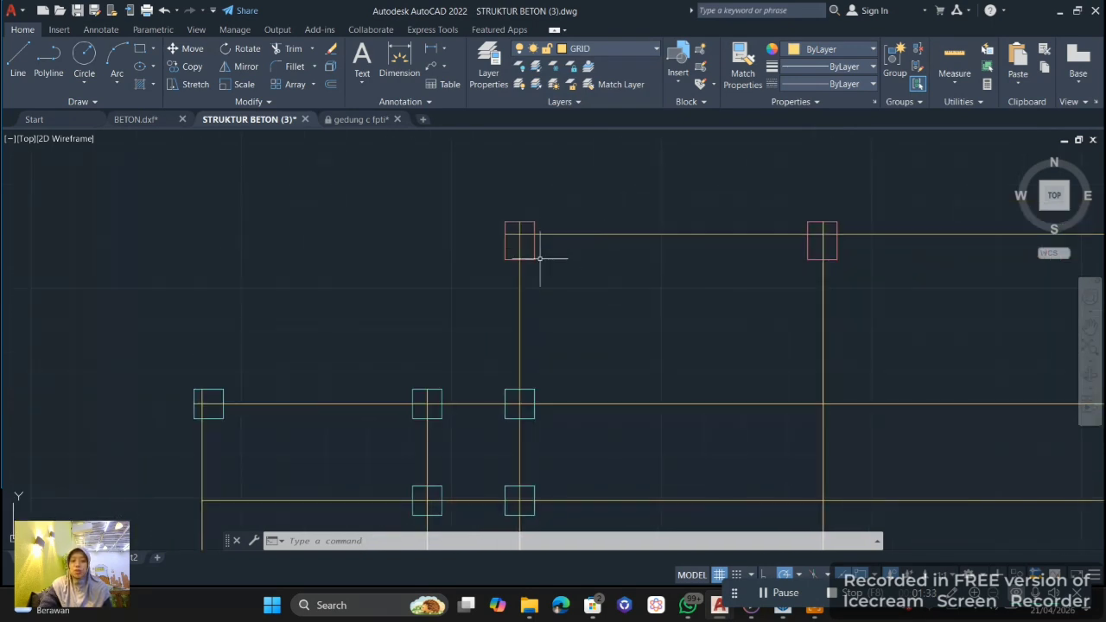
middle_click_drag(540, 257, 559, 270)
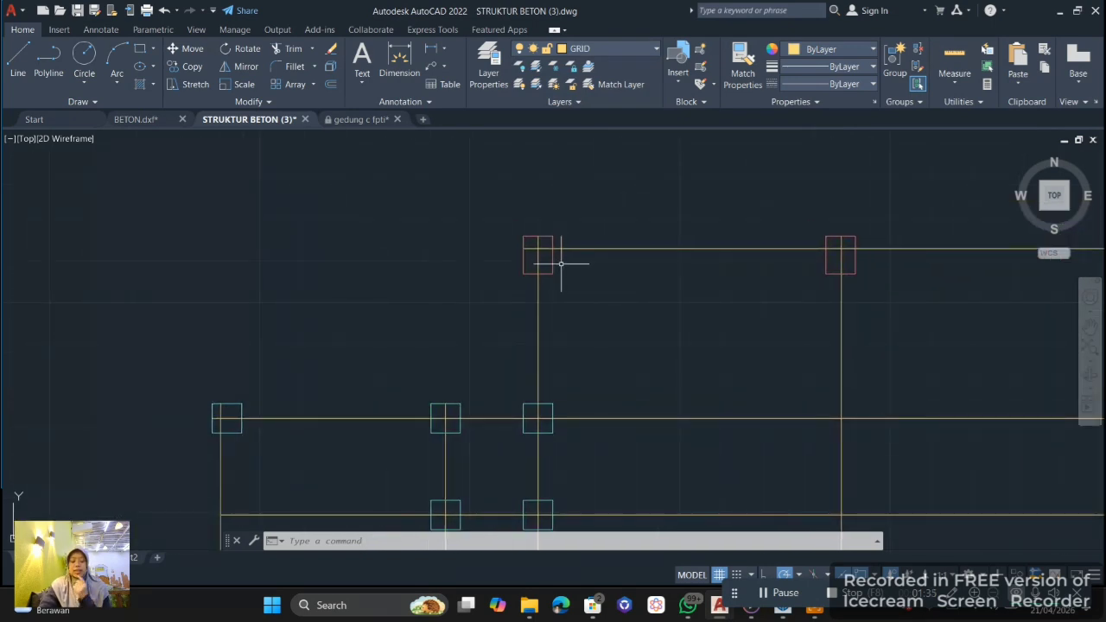
type("L")
key("Return")
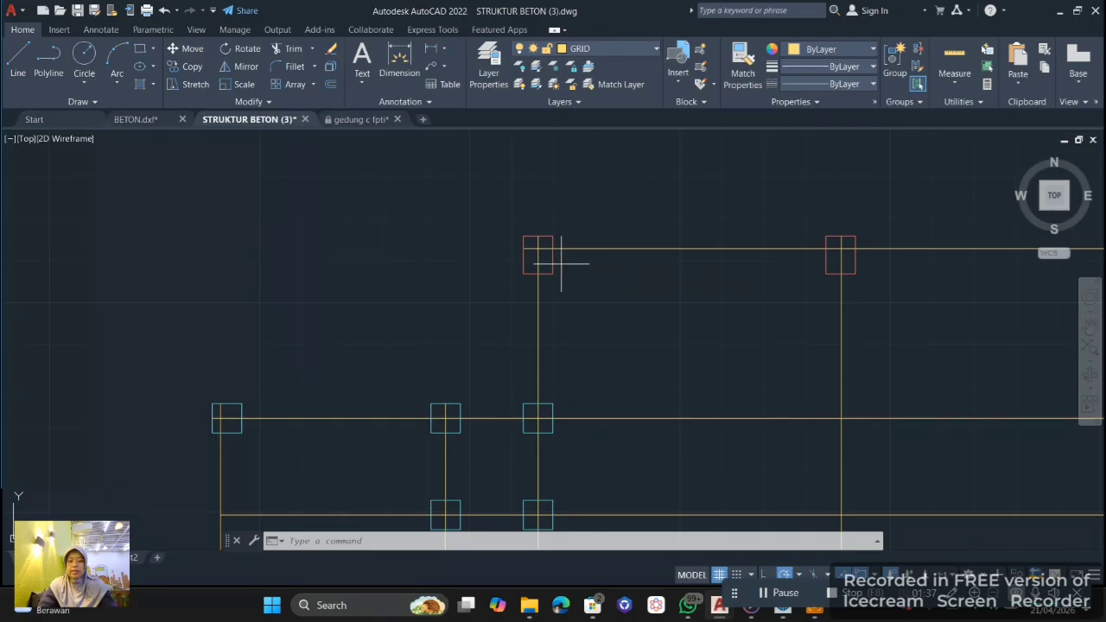
middle_click_drag(662, 297, 555, 308)
scroll(700, 286, "up", 4)
middle_click_drag(684, 284, 553, 361)
scroll(653, 267, "up", 2)
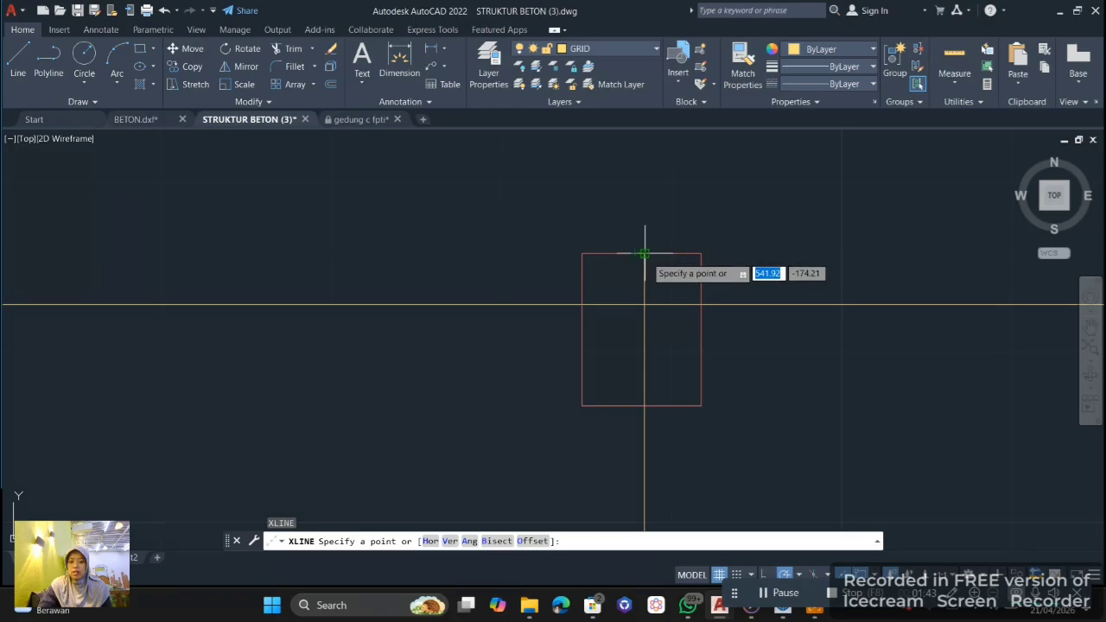
scroll(645, 254, "up", 3)
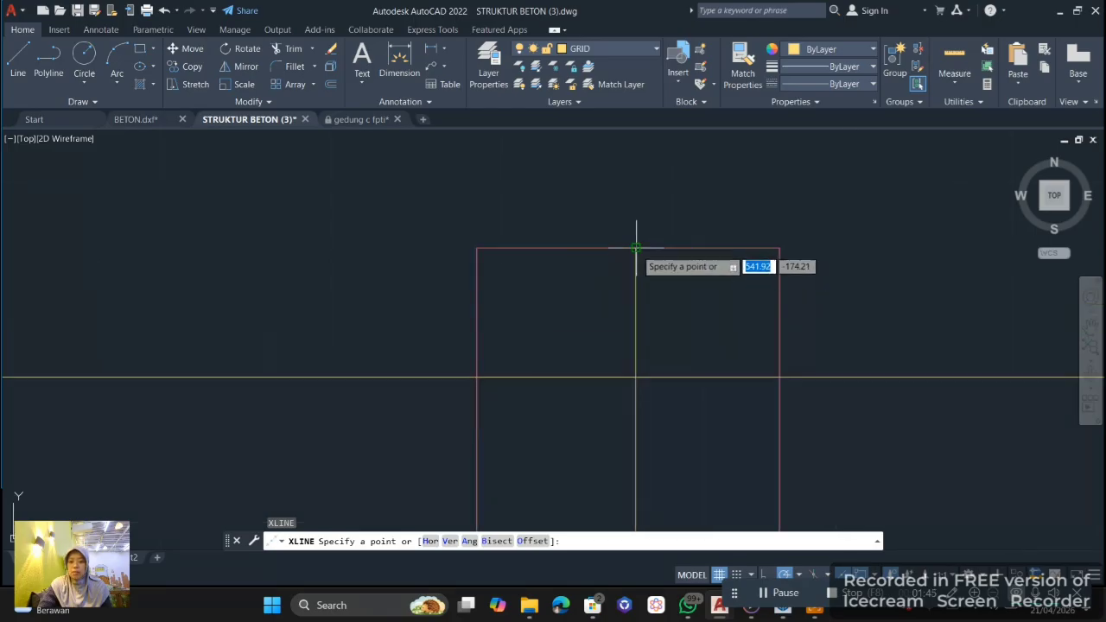
left_click(636, 250)
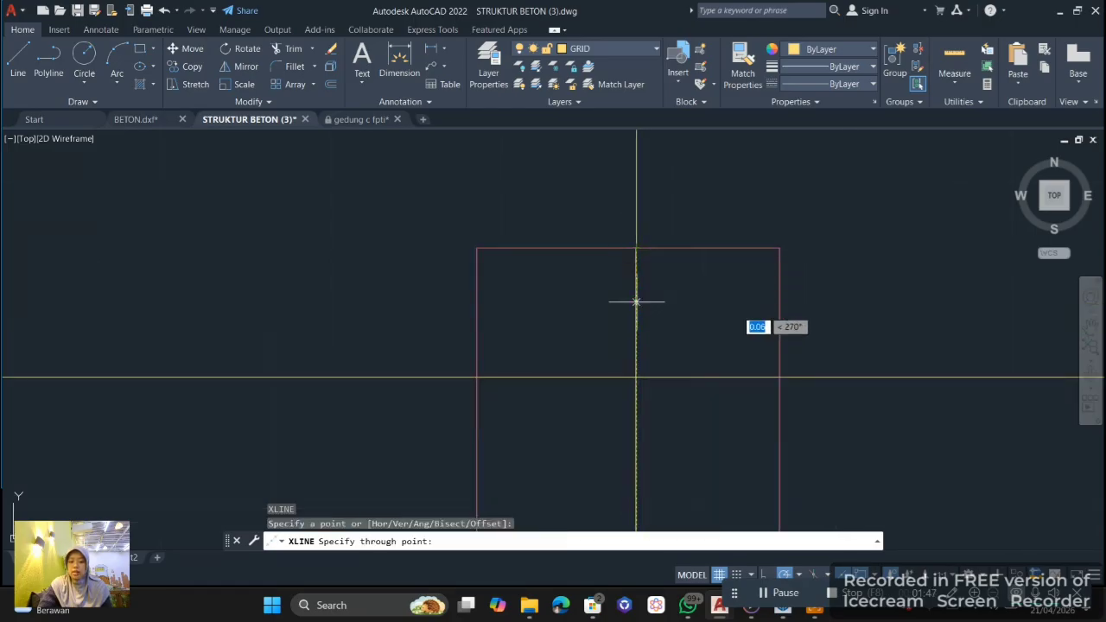
left_click(637, 377)
key("Escape")
scroll(648, 324, "down", 5)
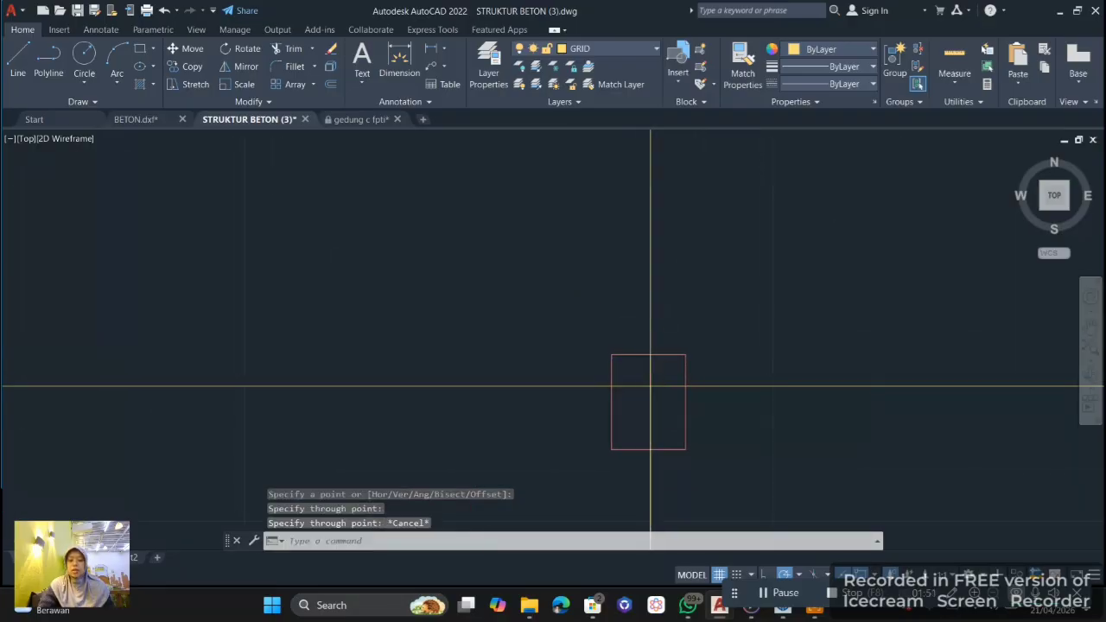
- Copy the vertical construction line from the second red column onto the grid axis of the first red column
scroll(648, 357, "down", 3)
left_click(676, 257)
left_click(622, 271)
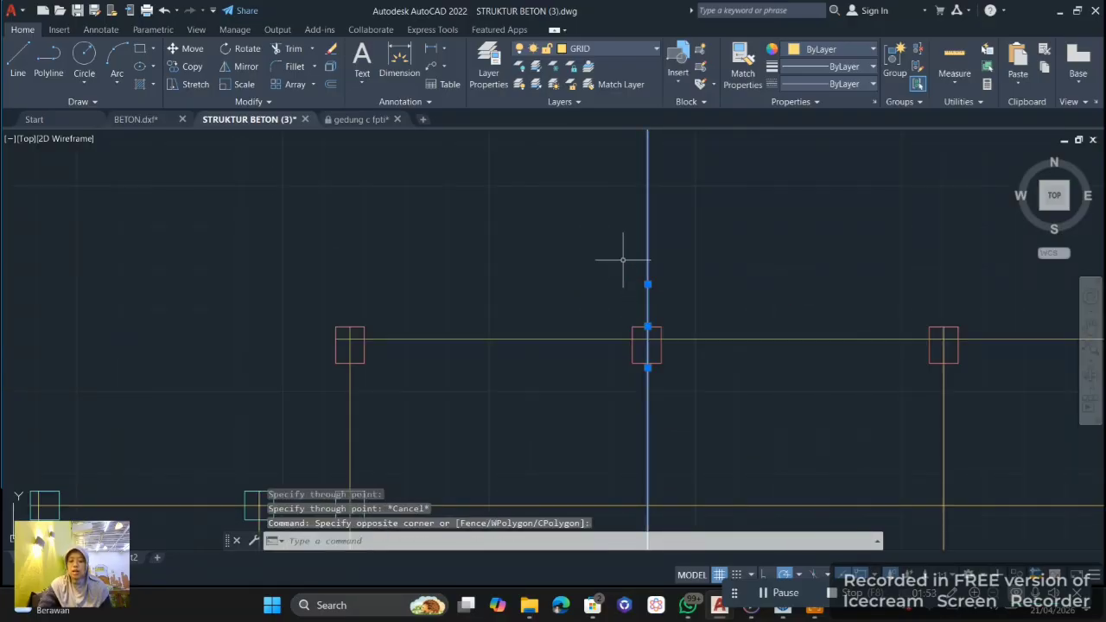
type("co")
key("Return")
scroll(637, 311, "up", 5)
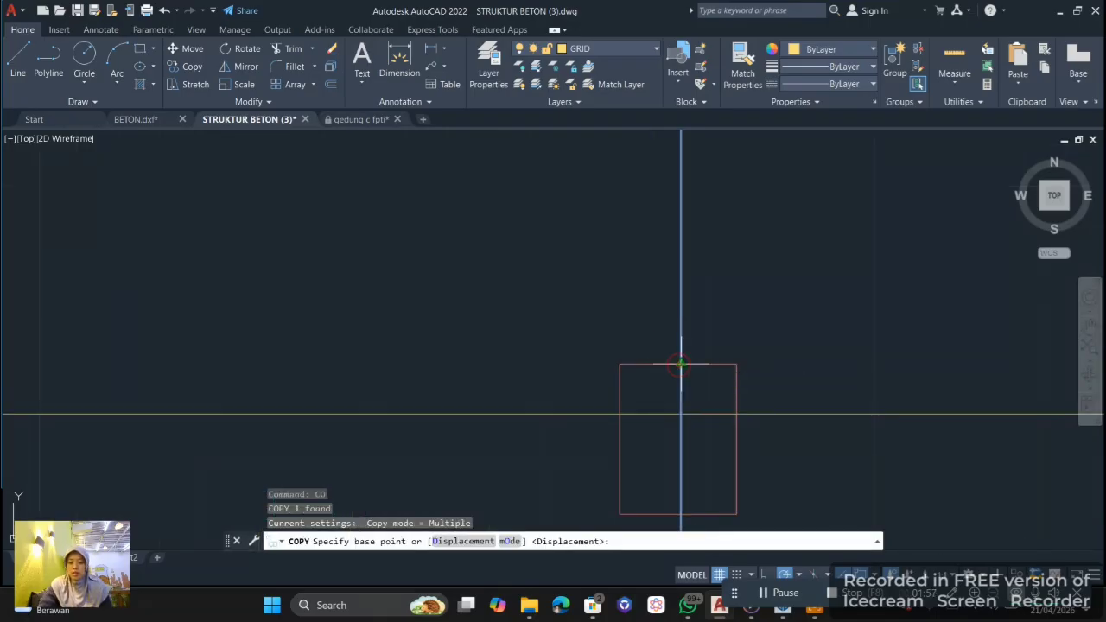
left_click(681, 364)
scroll(563, 358, "down", 4)
middle_click_drag(563, 358, 657, 348)
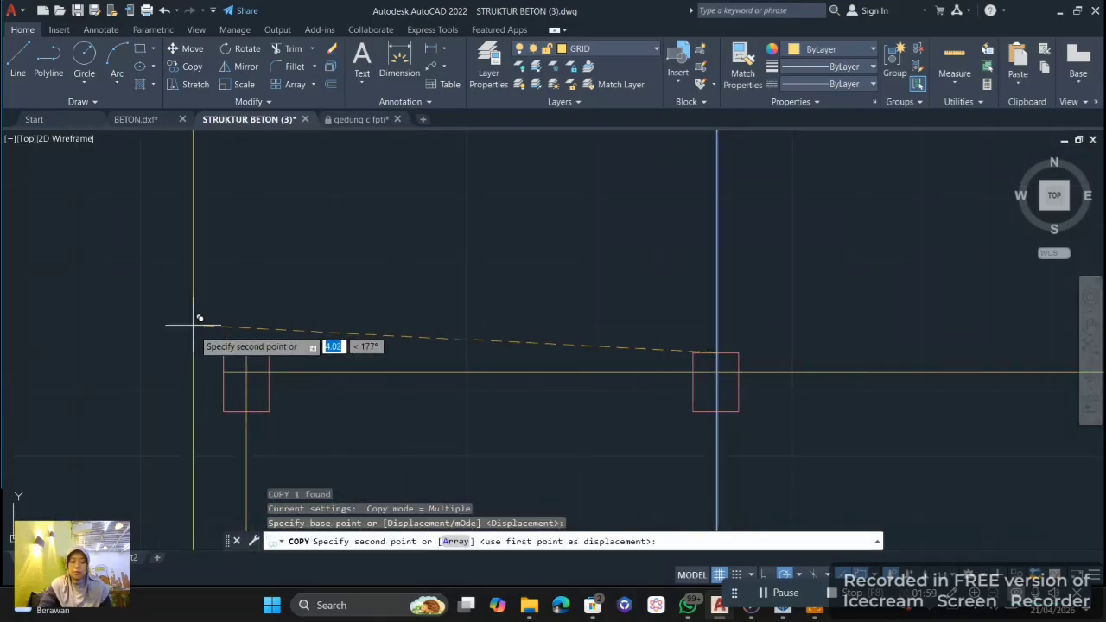
scroll(262, 356, "up", 4)
left_click(227, 344)
- Place another copy of the vertical construction line on the third red column's axis and finish copying
scroll(228, 342, "down", 4)
middle_click_drag(322, 323, 91, 324)
middle_click_drag(208, 363, 412, 363)
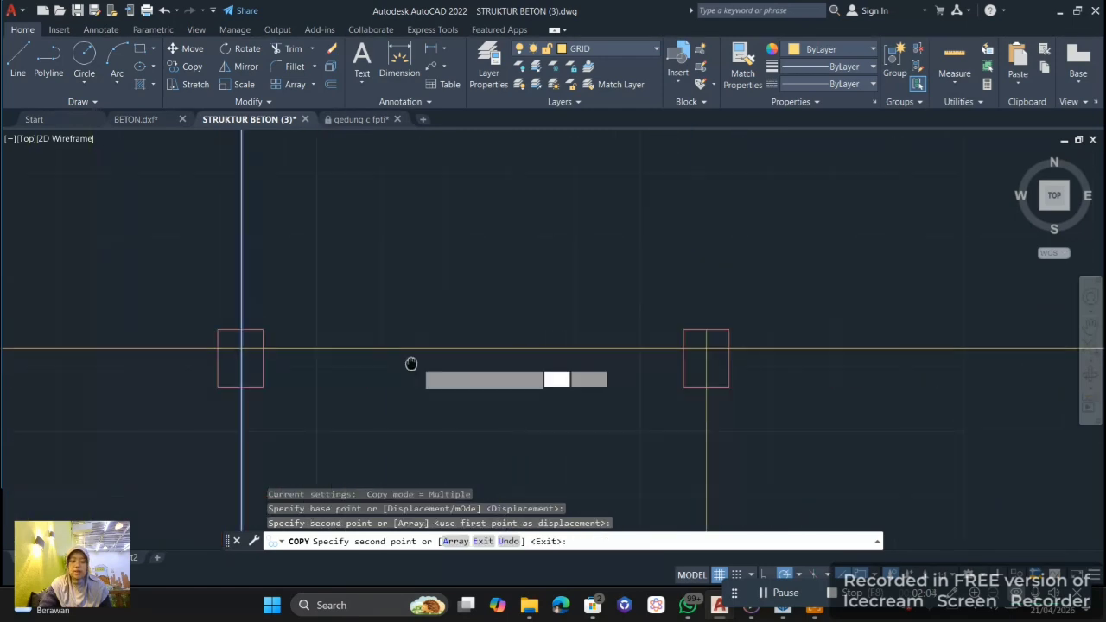
left_click(704, 329)
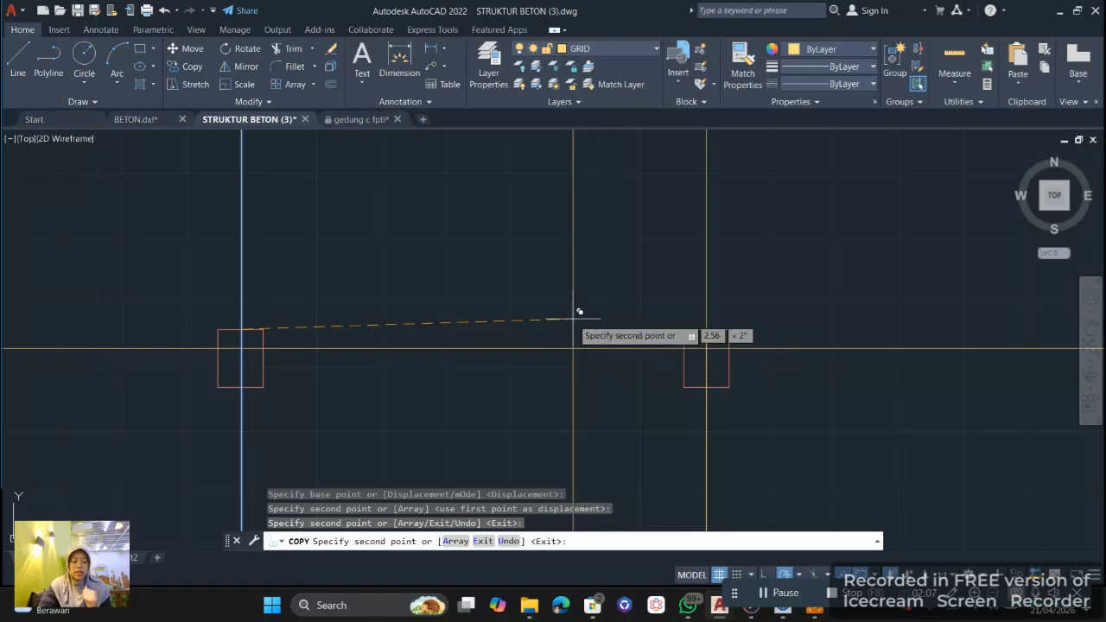
key("Escape")
- Draw a horizontal construction line along the grid axis of the uppermost row of cyan columns
scroll(526, 289, "down", 4)
mouse_move(392, 401)
middle_mouse_down()
mouse_move(388, 388)
mouse_move(405, 376)
middle_mouse_up()
type("Xxl")
key("Return")
scroll(267, 346, "up", 4)
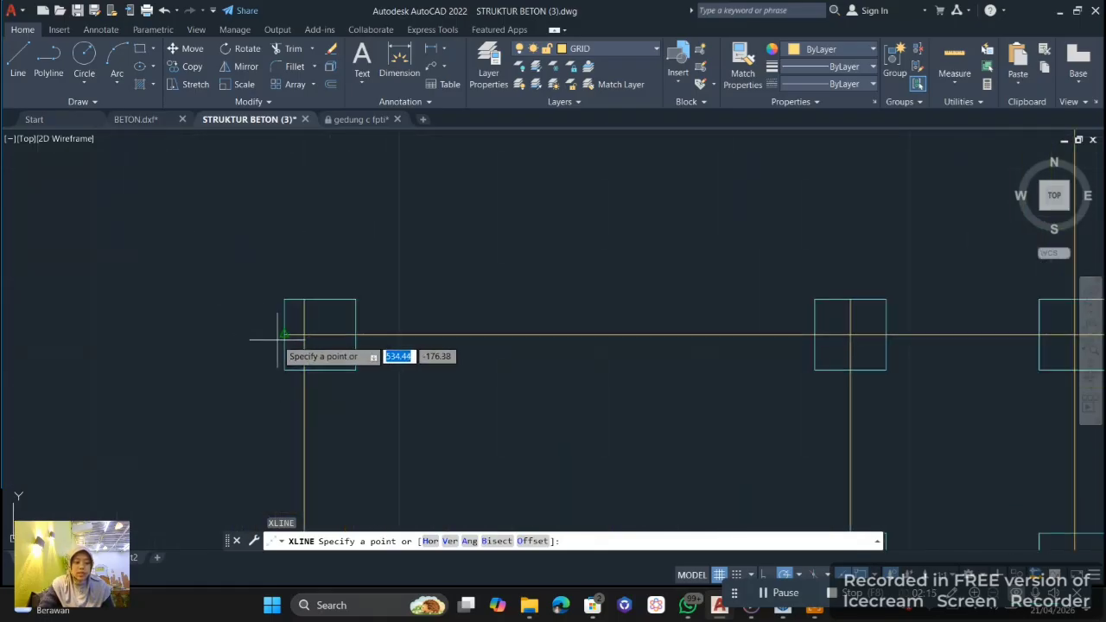
left_click(284, 335)
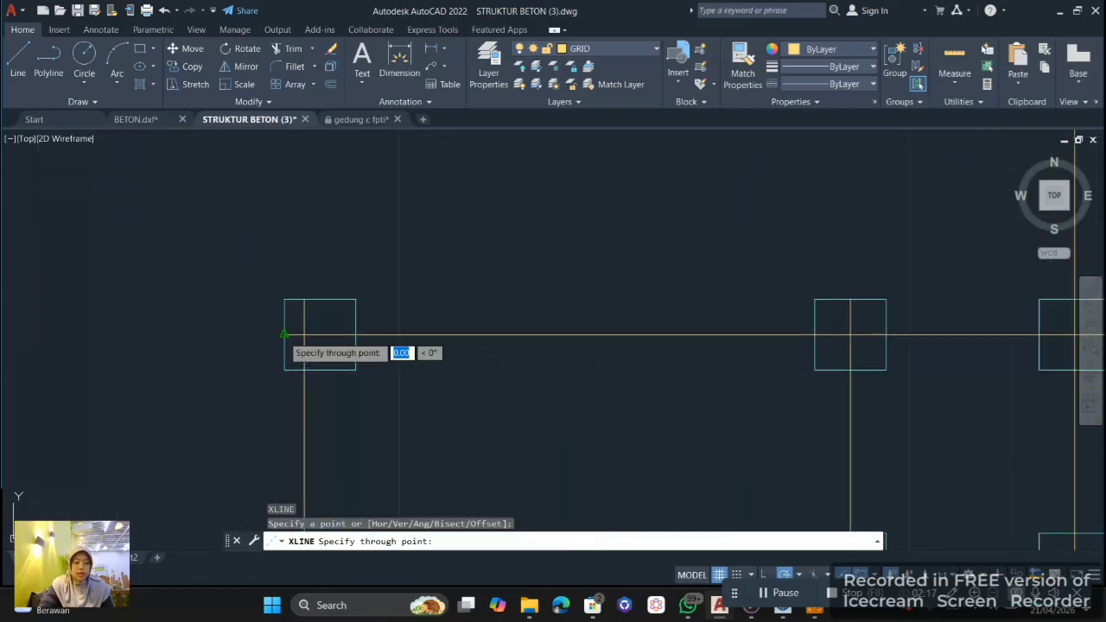
left_click(304, 335)
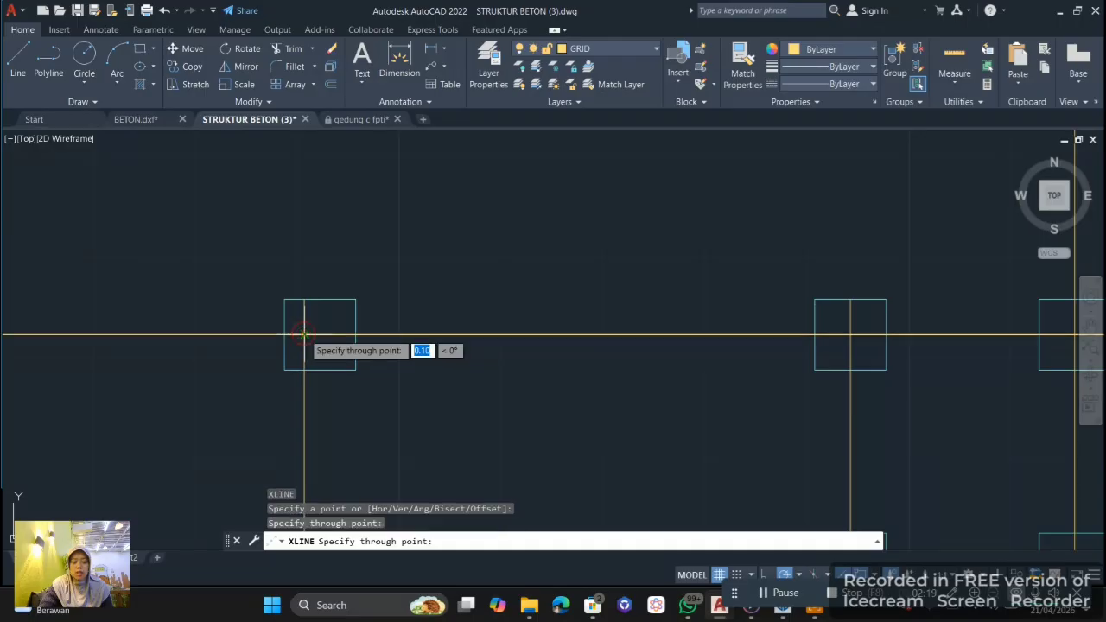
key("Escape")
- Copy the horizontal construction line from the uppermost cyan column row to the axis of the row directly below
left_click(238, 319)
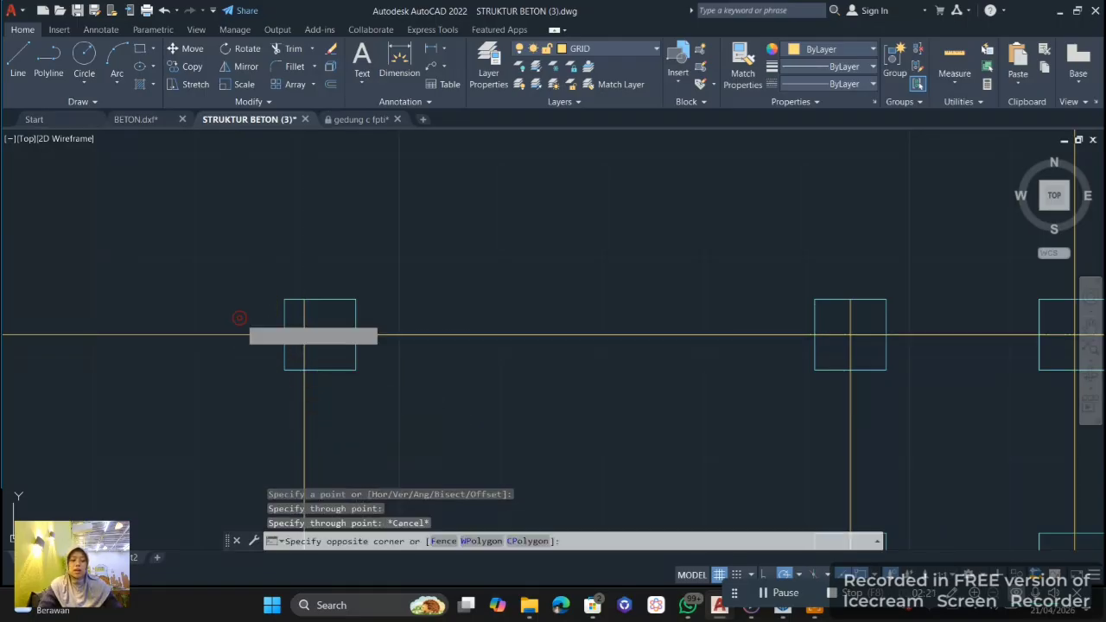
left_click(230, 356)
type("CO")
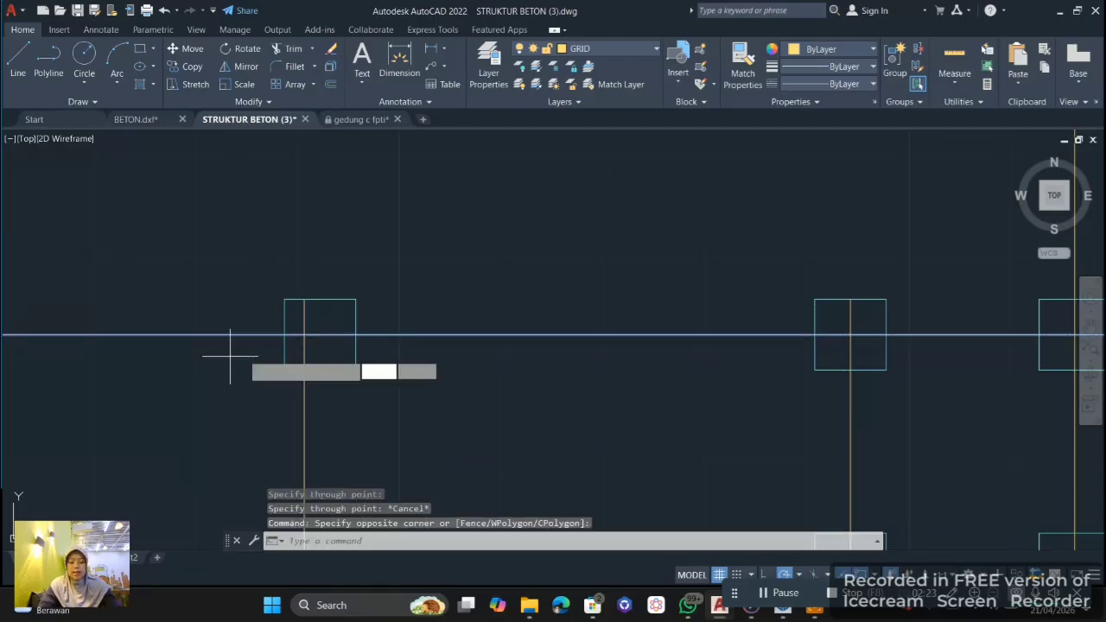
key("Return")
left_click(286, 334)
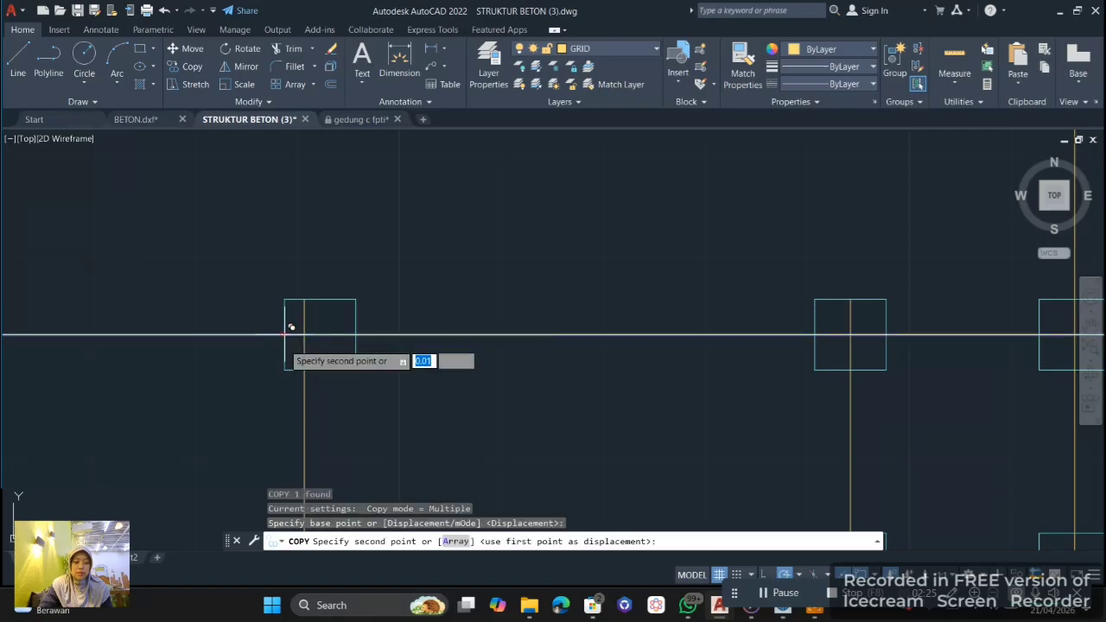
scroll(297, 333, "down", 4)
middle_click_drag(315, 352, 326, 283)
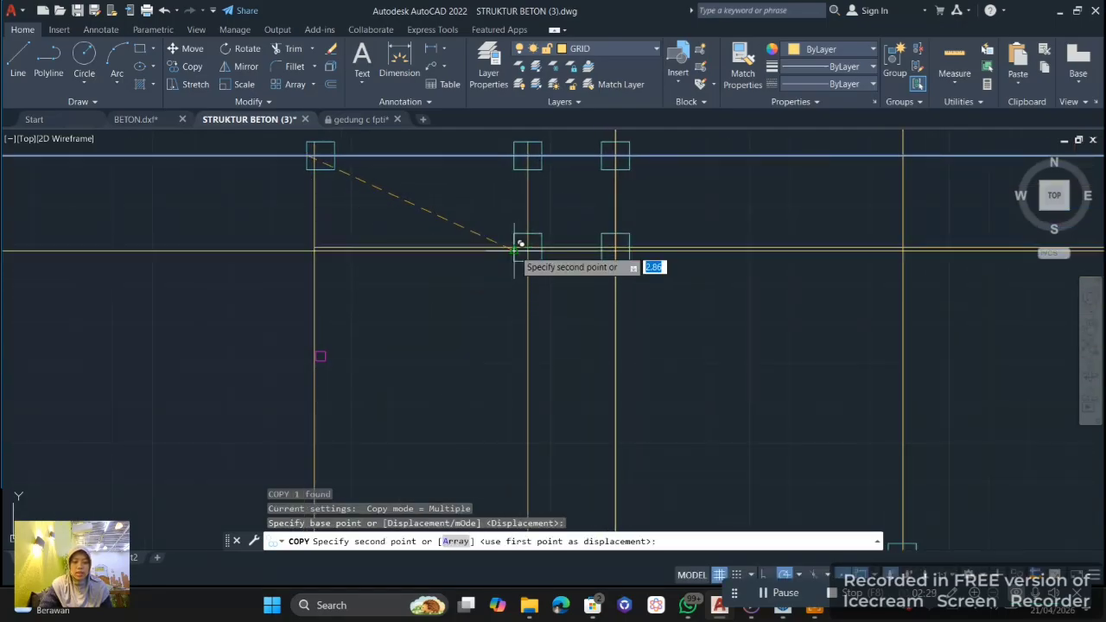
scroll(517, 247, "up", 4)
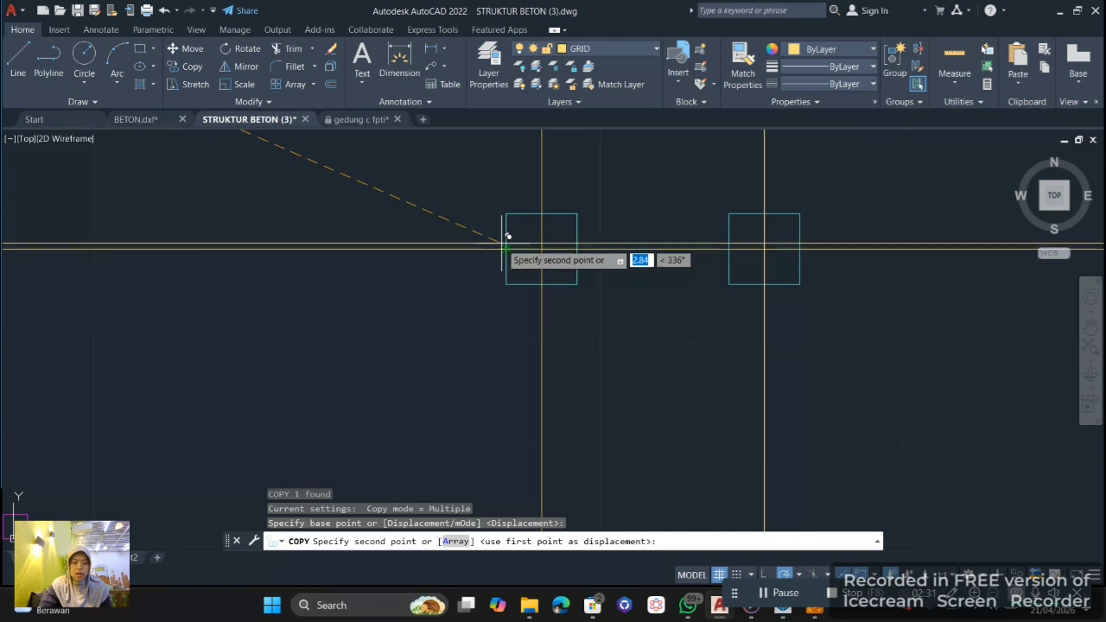
left_click(507, 249)
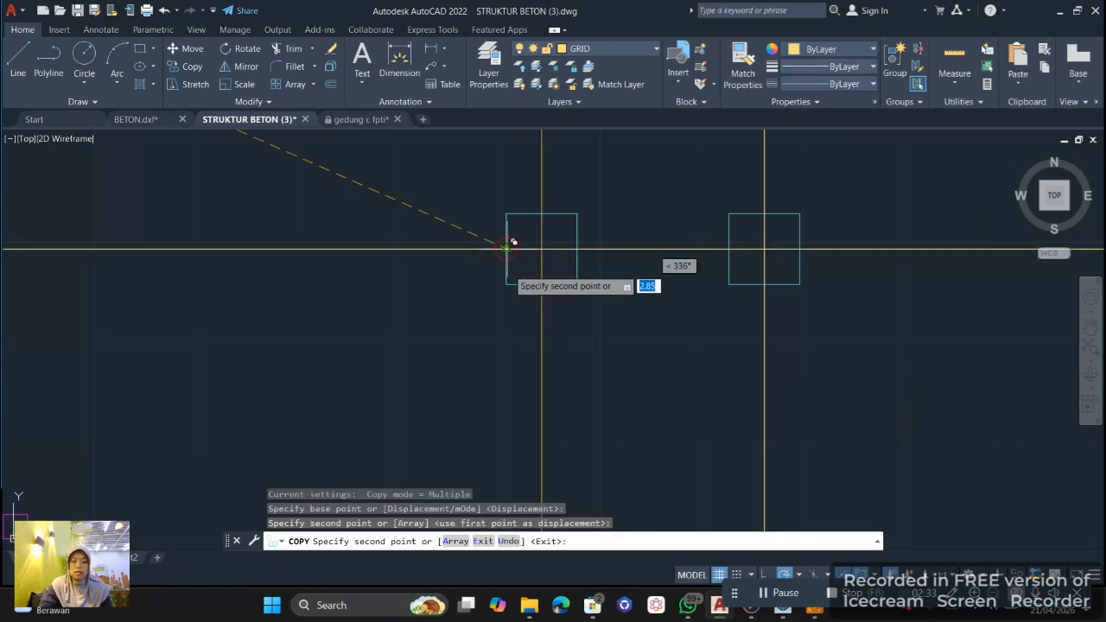
key("Escape")
- Delete the three vertical and two horizontal construction lines from the column layout
scroll(493, 302, "down", 4)
middle_click_drag(363, 306, 398, 379)
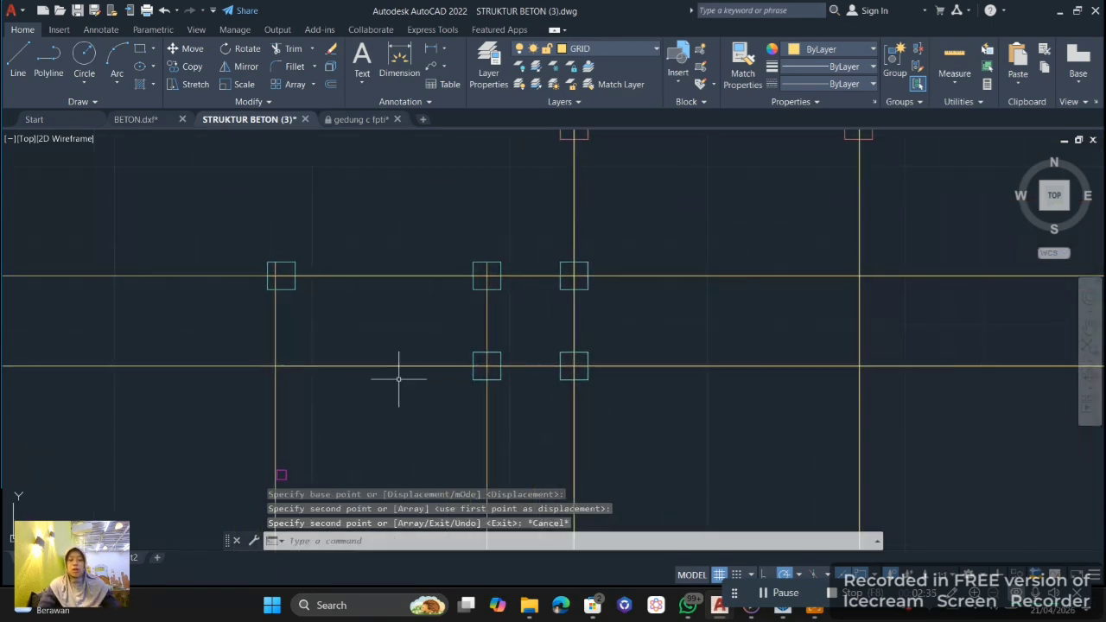
scroll(411, 340, "down", 4)
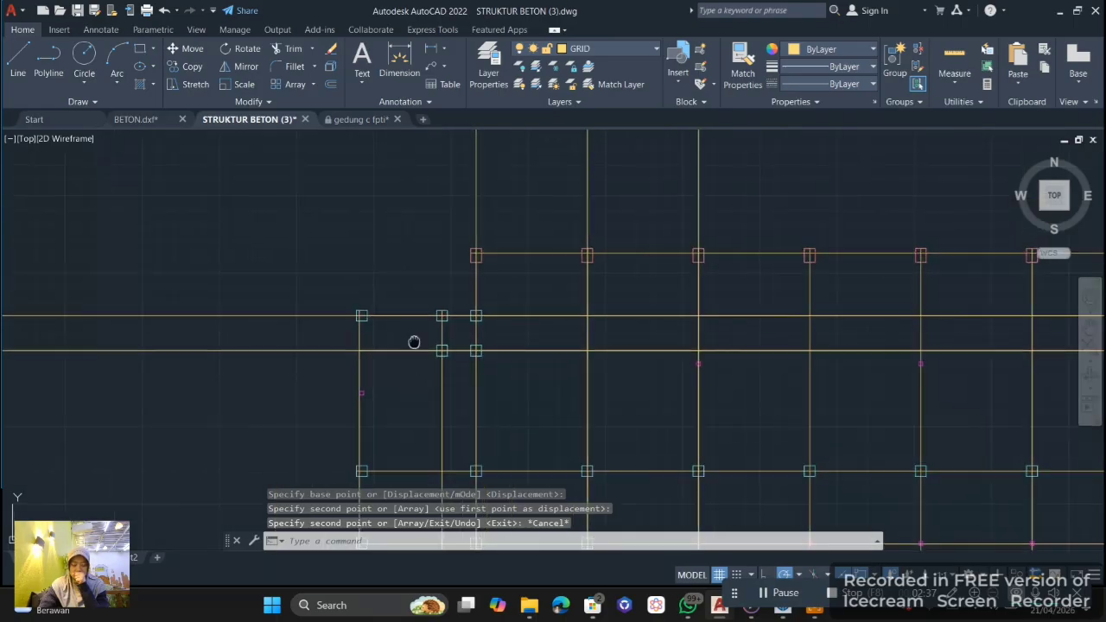
left_click(753, 208)
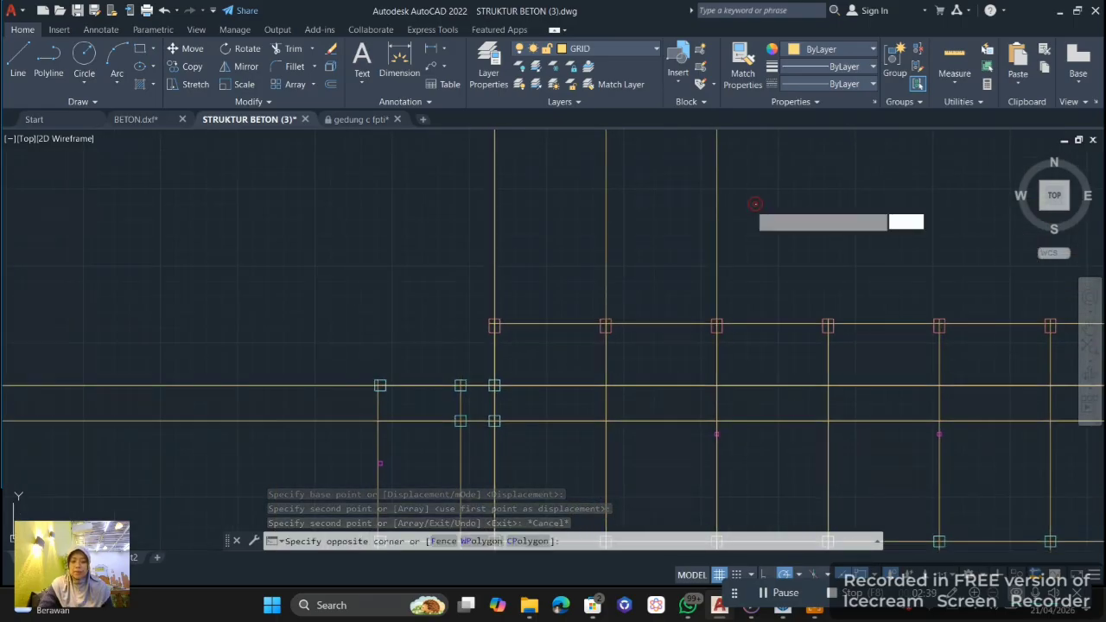
left_click(405, 264)
left_click(295, 352)
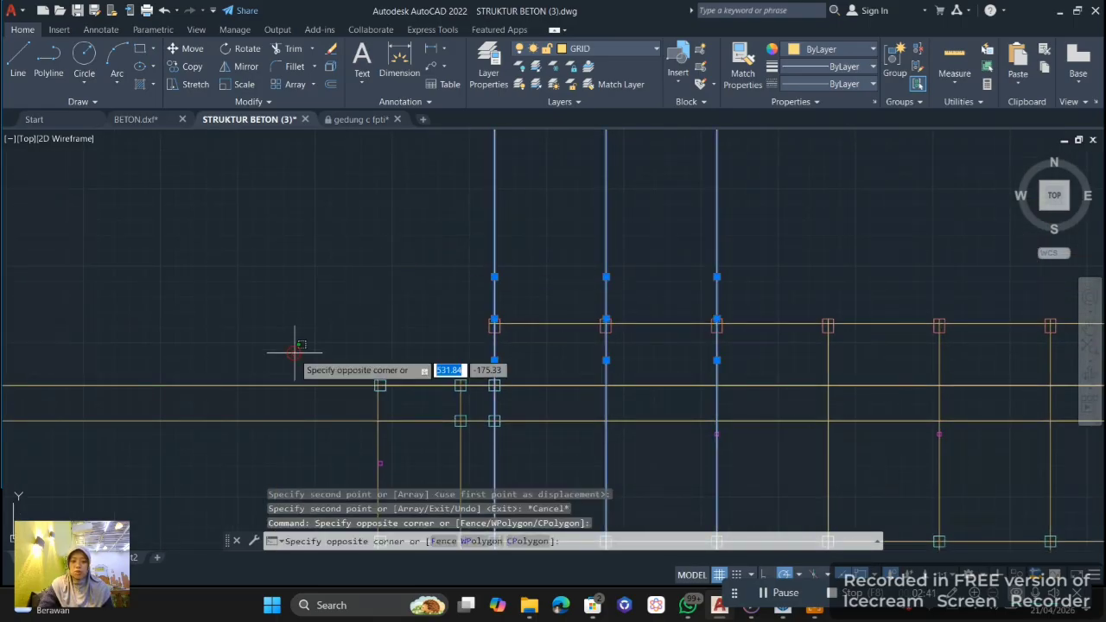
left_click(263, 431)
key("Delete")
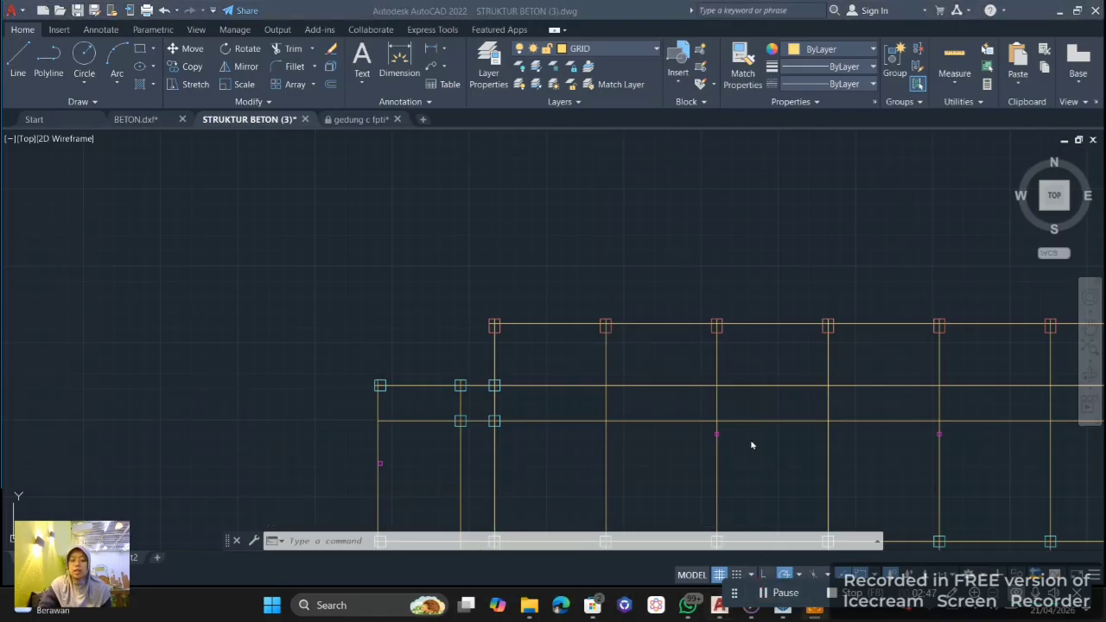
- Examine the complete stacked column and grid plans, selecting the plan groups to highlight their extents
scroll(750, 444, "down", 2)
mouse_move(748, 444)
middle_mouse_down()
mouse_move(524, 306)
mouse_move(427, 294)
middle_mouse_up()
scroll(669, 309, "down", 3)
middle_click_drag(667, 313, 512, 307)
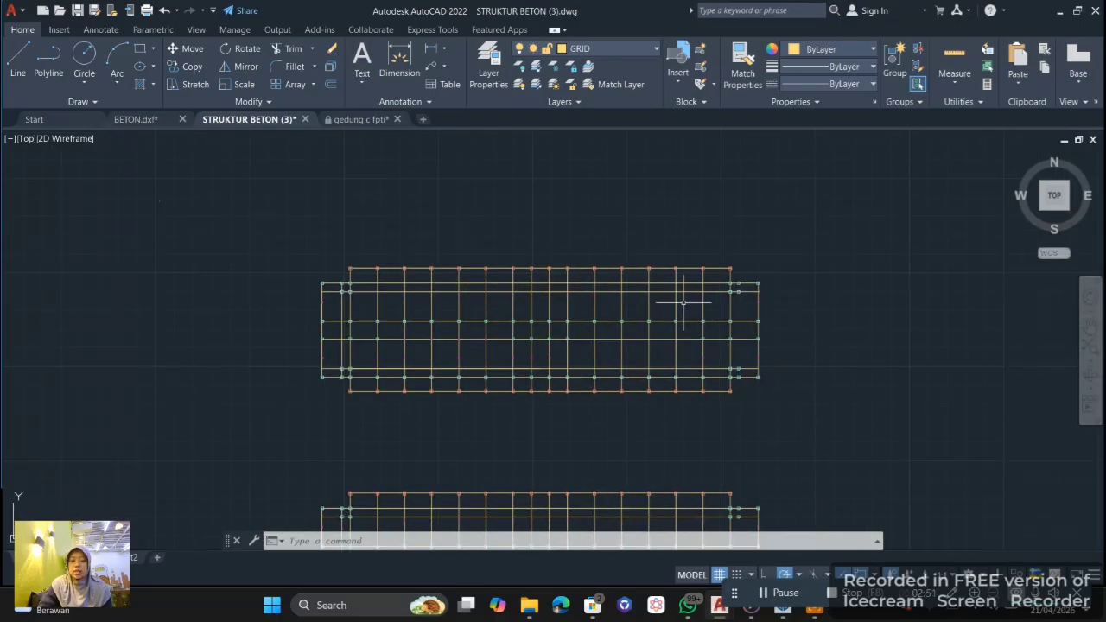
scroll(671, 389, "down", 2)
middle_click_drag(667, 429, 650, 312)
scroll(652, 363, "up", 4)
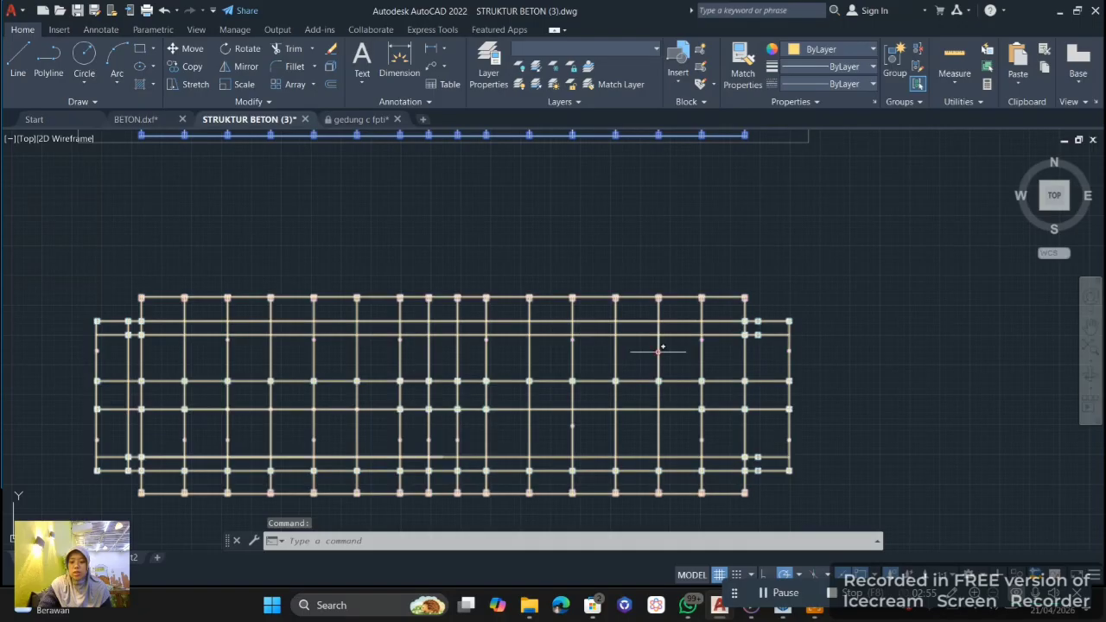
left_click(657, 352)
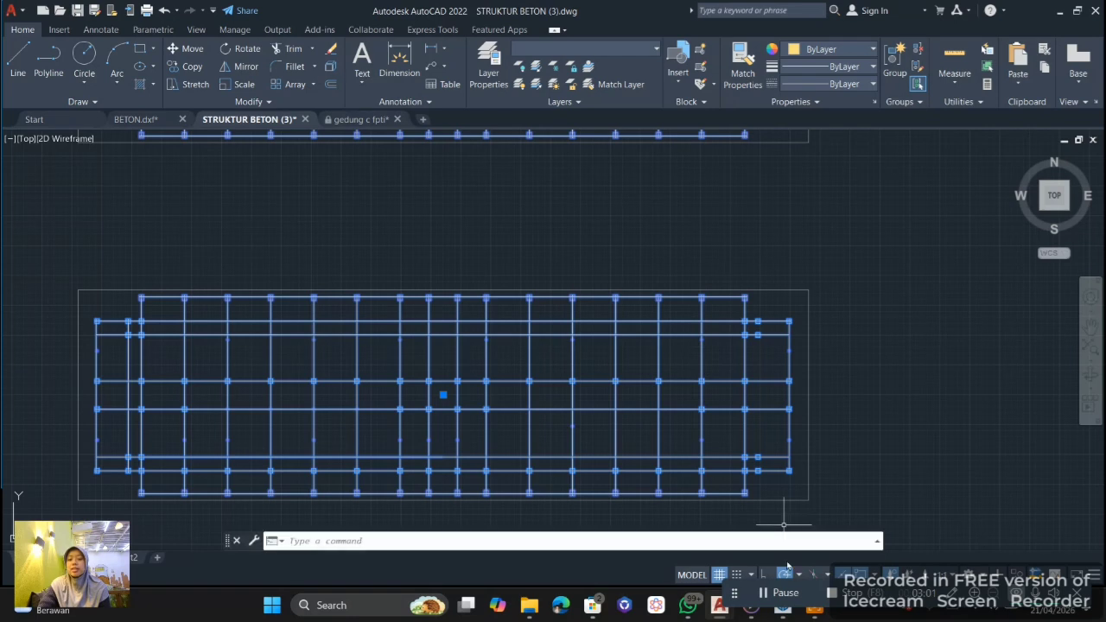
left_click(778, 593)
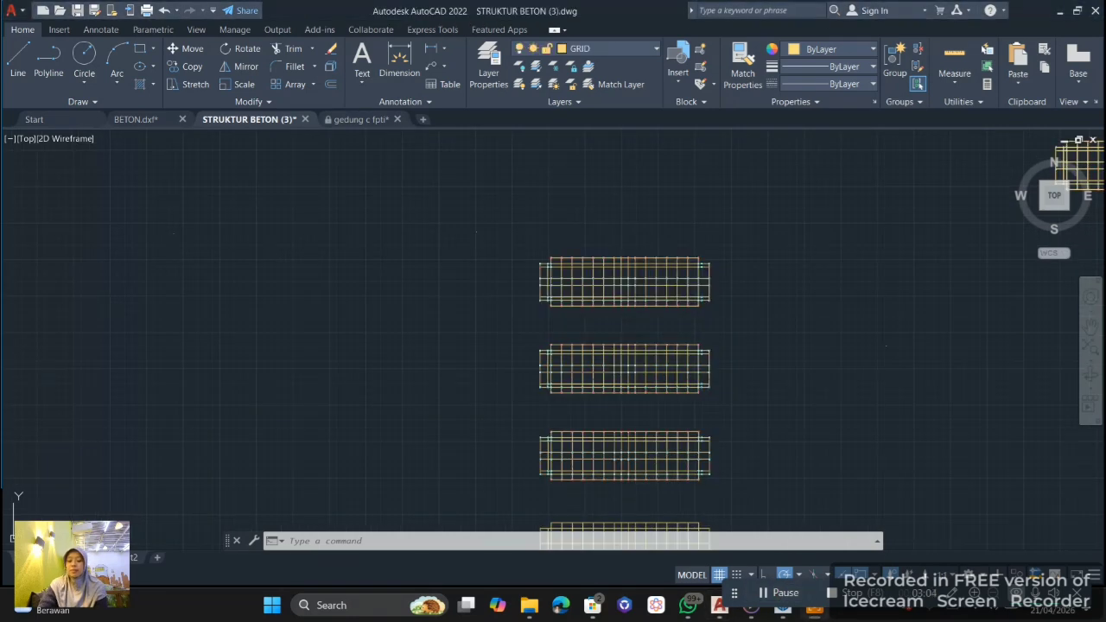
- Examine the separate column and grid plans in the SE Isometric view
middle_click_drag(683, 397, 616, 385)
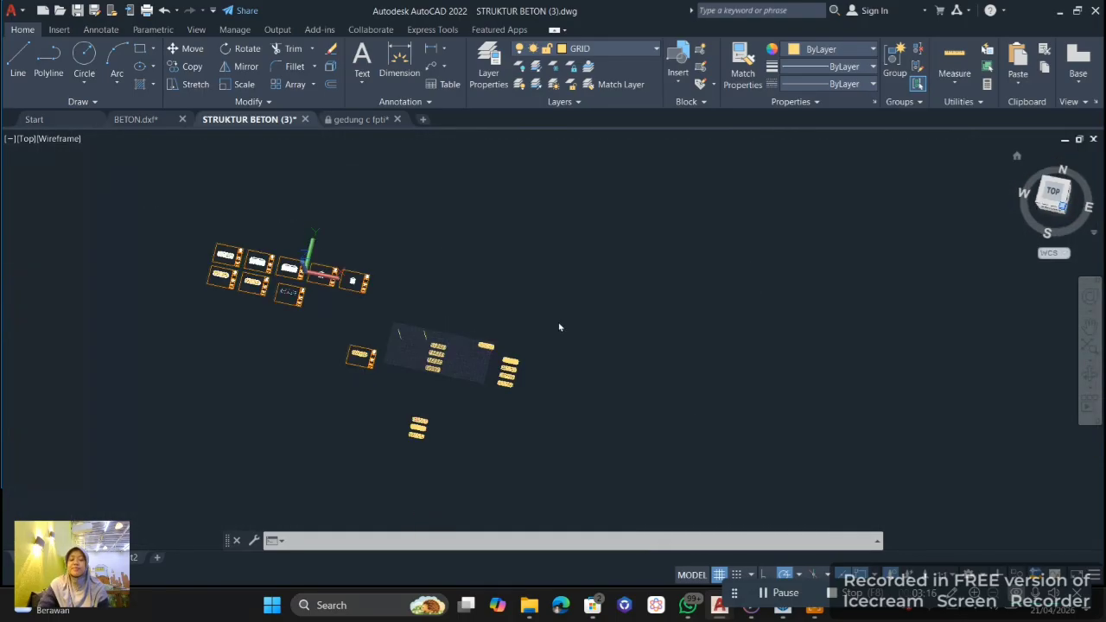
scroll(450, 320, "up", 5)
scroll(444, 322, "up", 4)
middle_click_drag(445, 311, 482, 407)
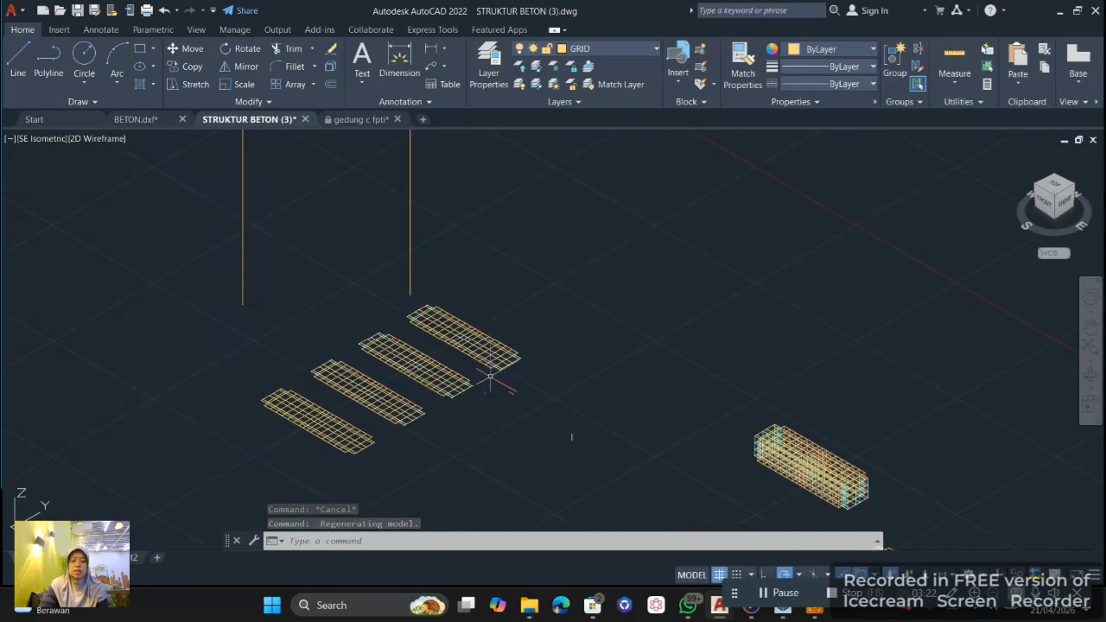
scroll(530, 381, "up", 3)
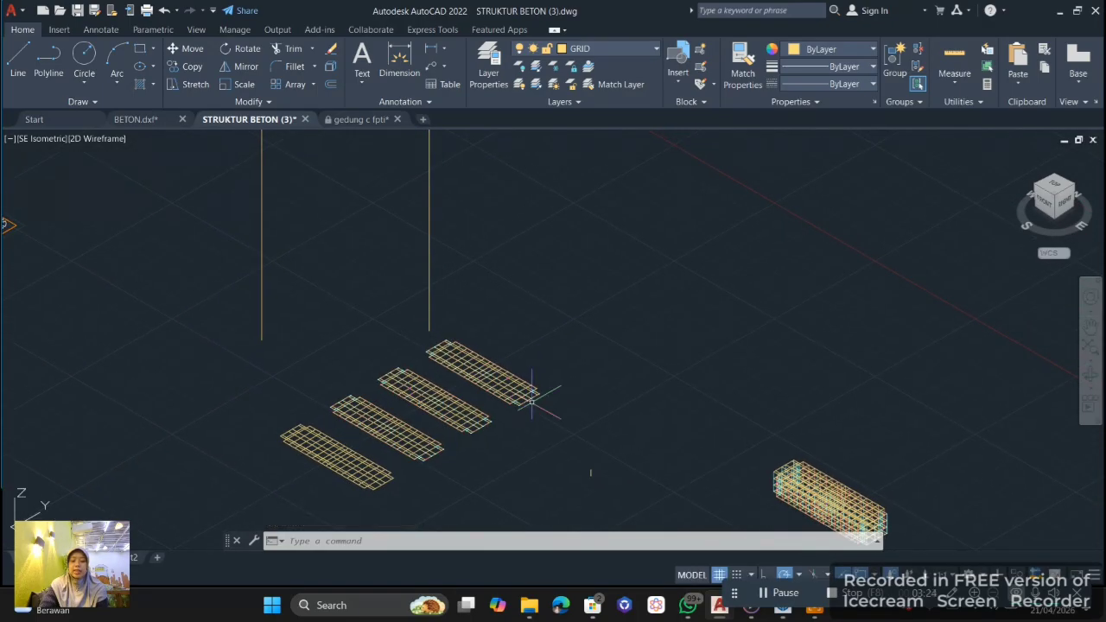
scroll(526, 400, "up", 4)
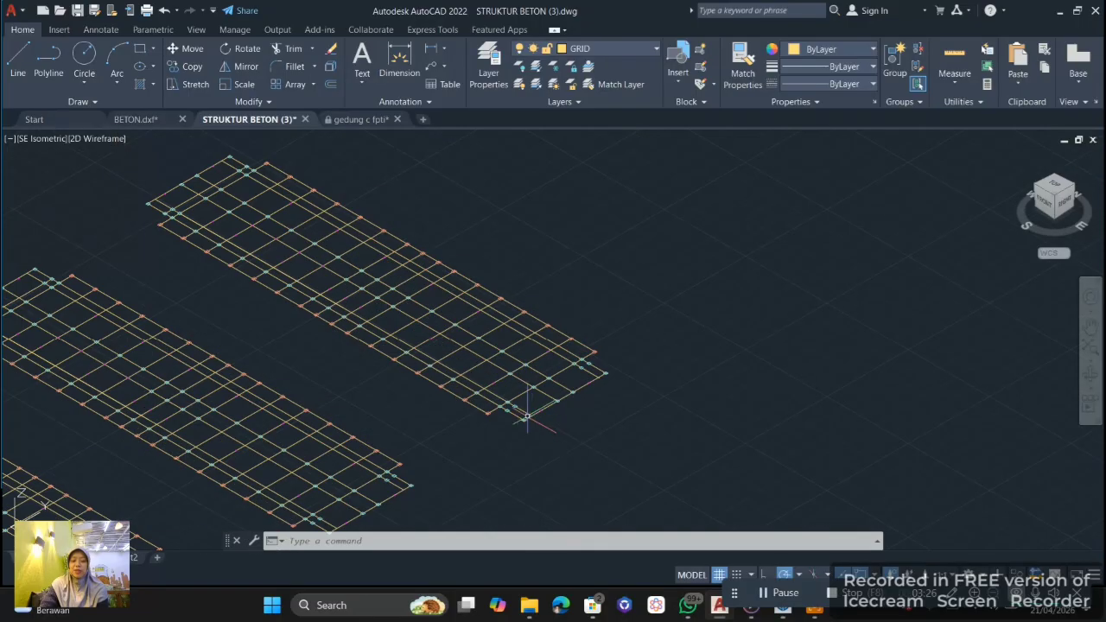
middle_click_drag(538, 420, 551, 424)
middle_click_drag(439, 317, 475, 325)
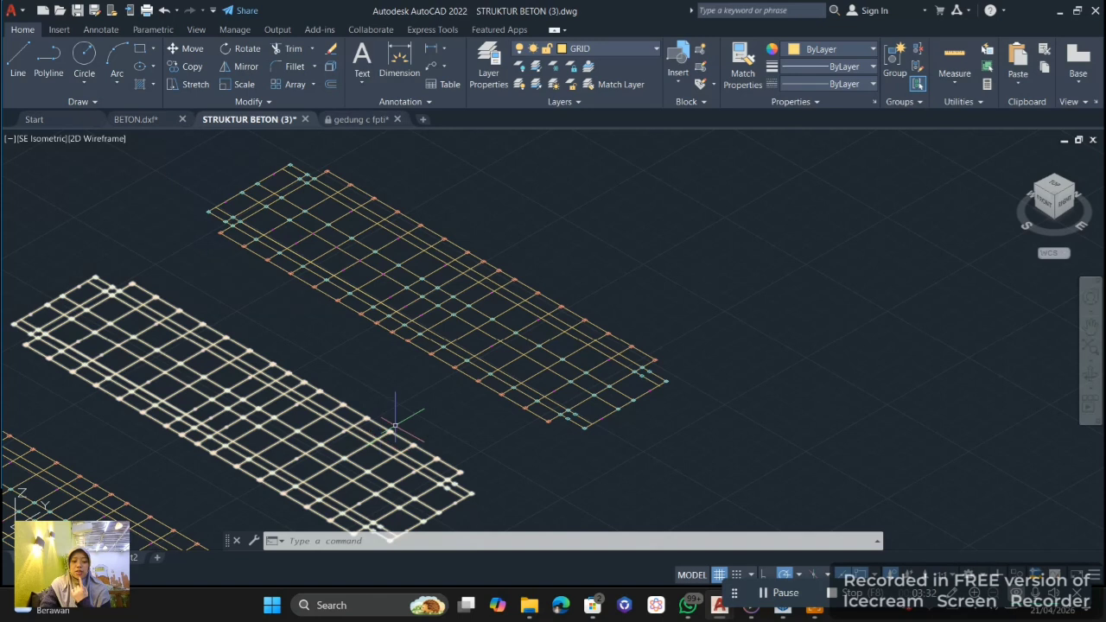
- Examine the near corner column of the uppermost column and grid plan up close in the isometric view
middle_click_drag(537, 419, 546, 382)
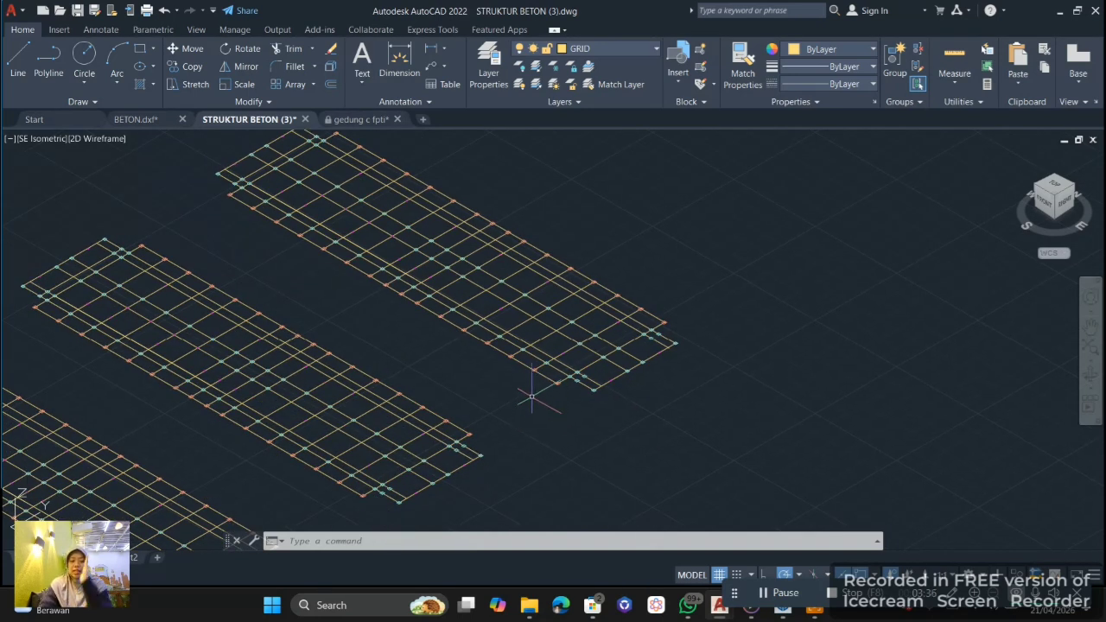
left_click(761, 595)
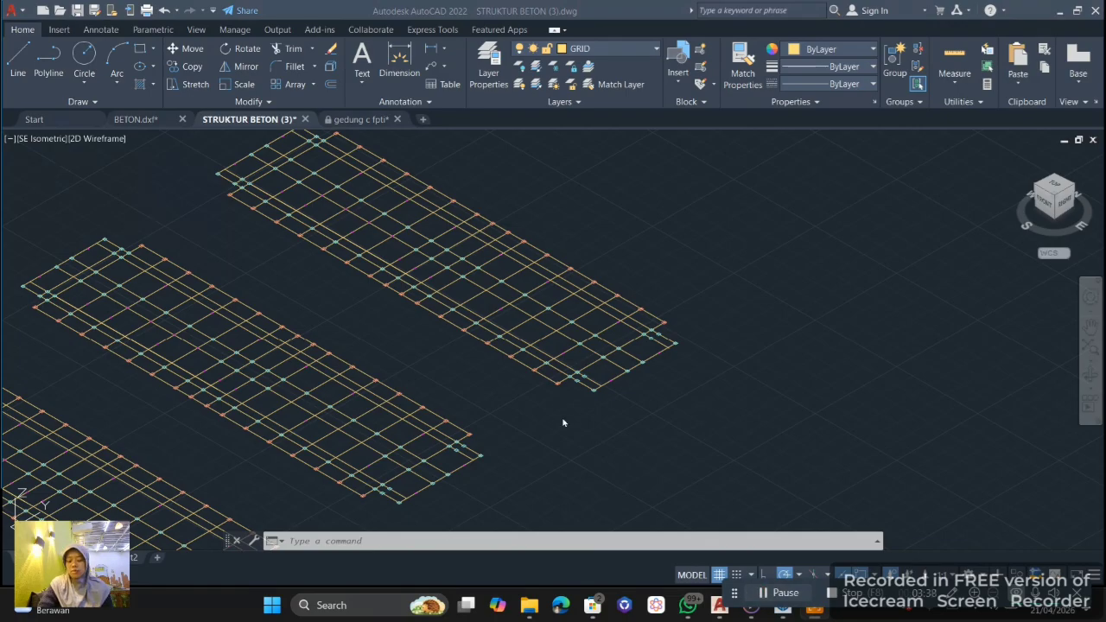
scroll(570, 393, "up", 3)
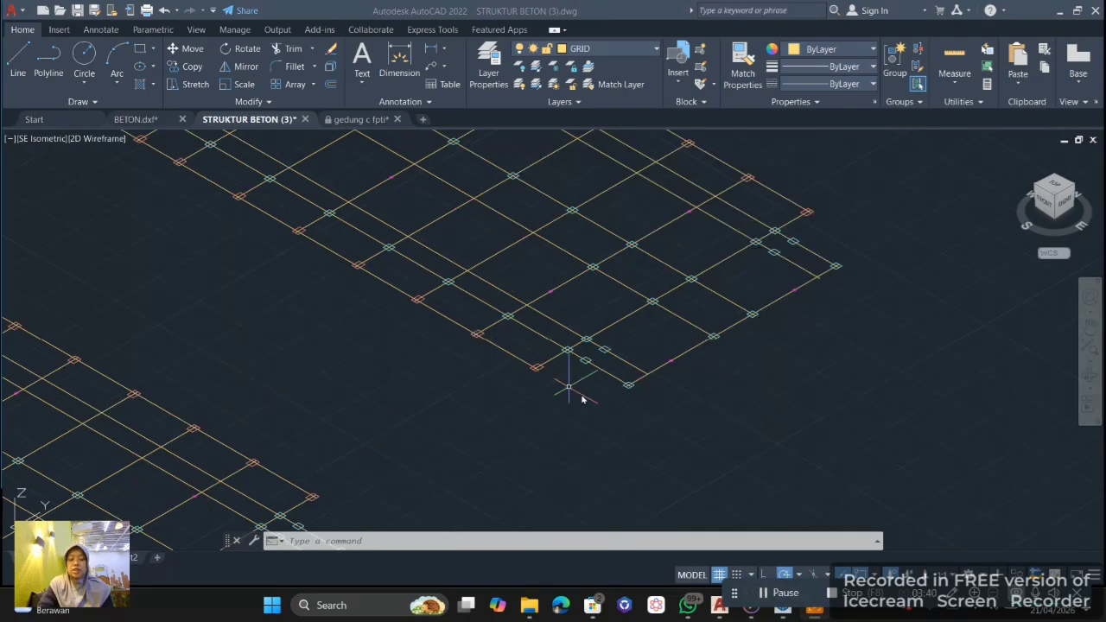
left_click(569, 388)
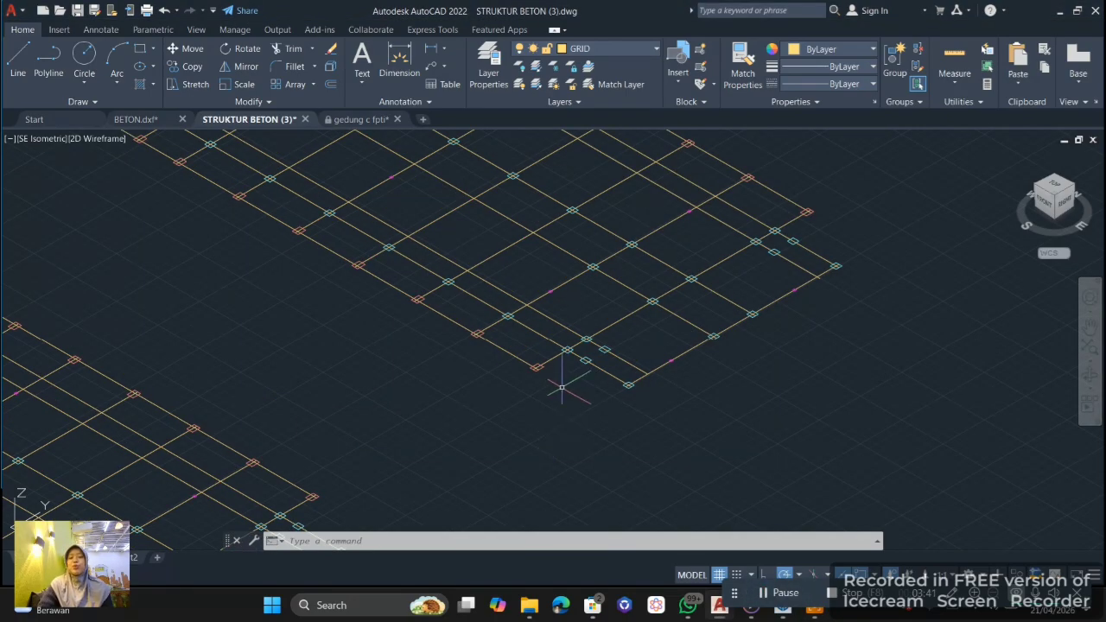
scroll(562, 388, "up", 5)
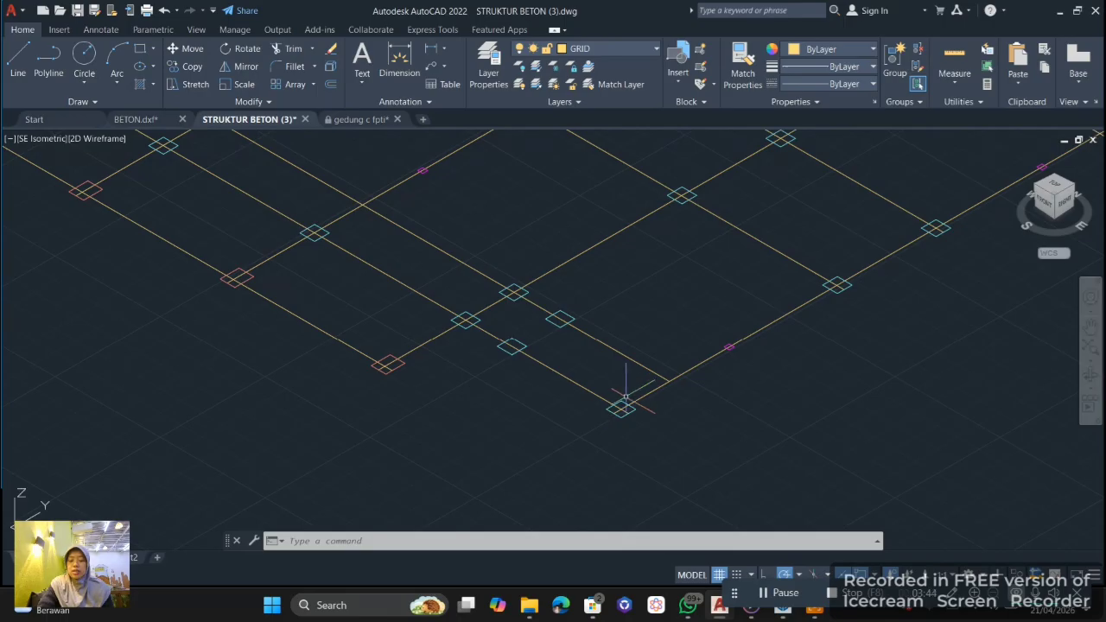
scroll(545, 405, "down", 5)
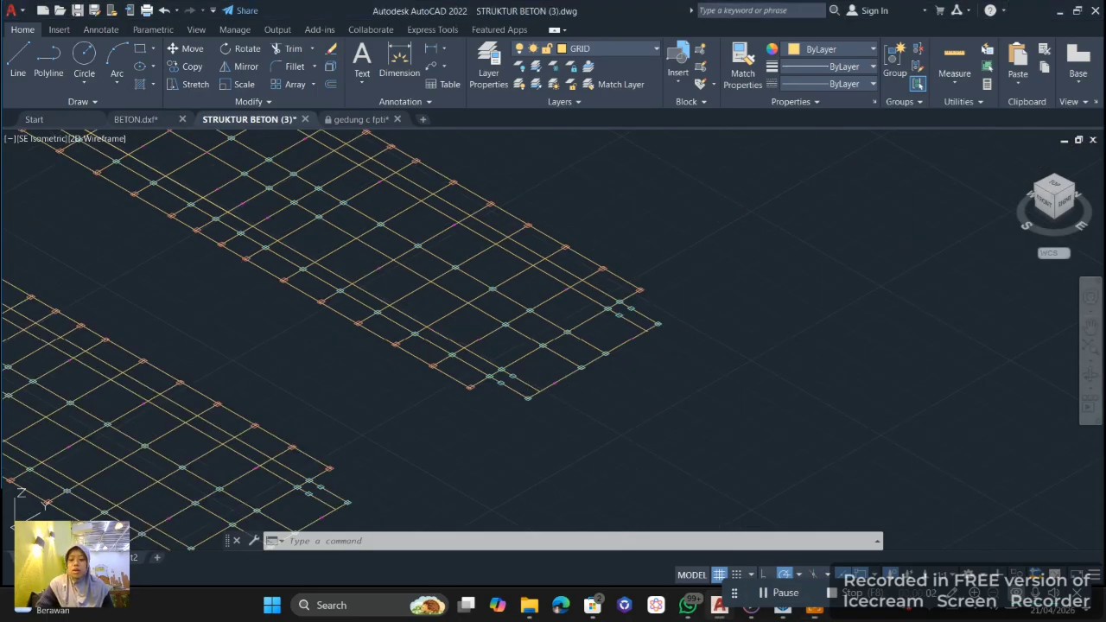
scroll(525, 380, "up", 5)
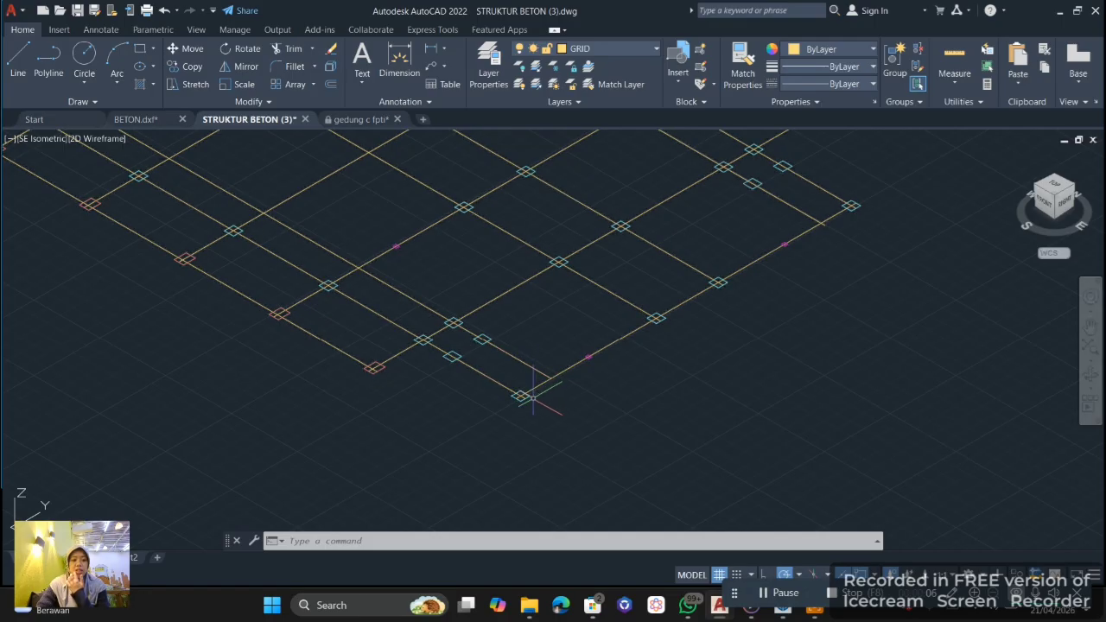
scroll(522, 398, "up", 4)
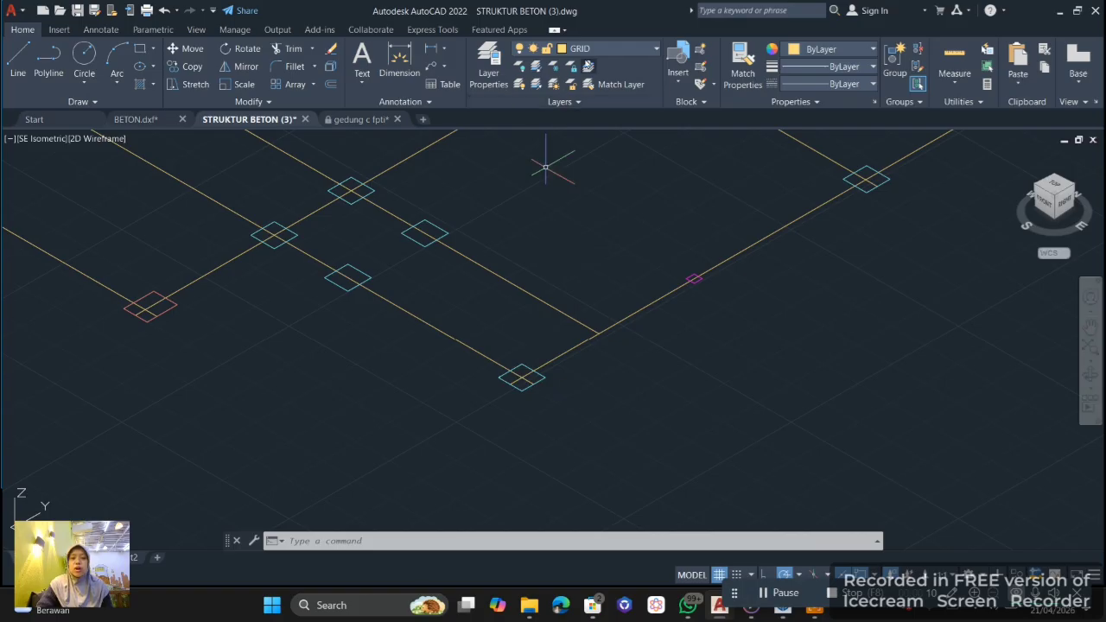
- Make K35X45 the current layer and draw a 3.45 vertical line upward from the grid intersection at the near corner cyan column
left_click(602, 52)
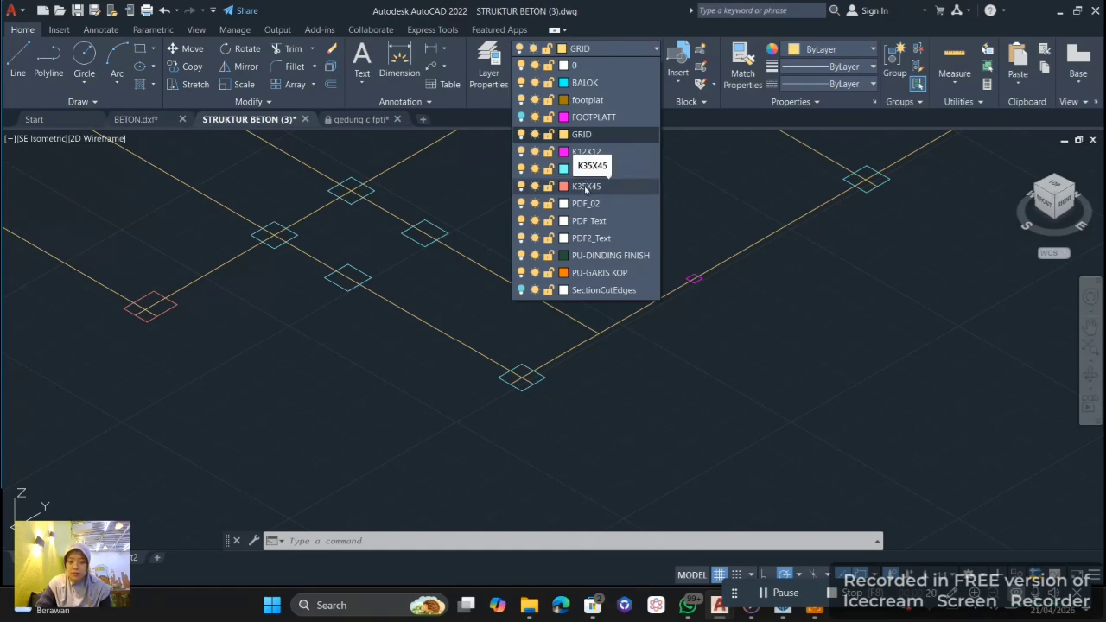
left_click(586, 187)
scroll(514, 387, "up", 4)
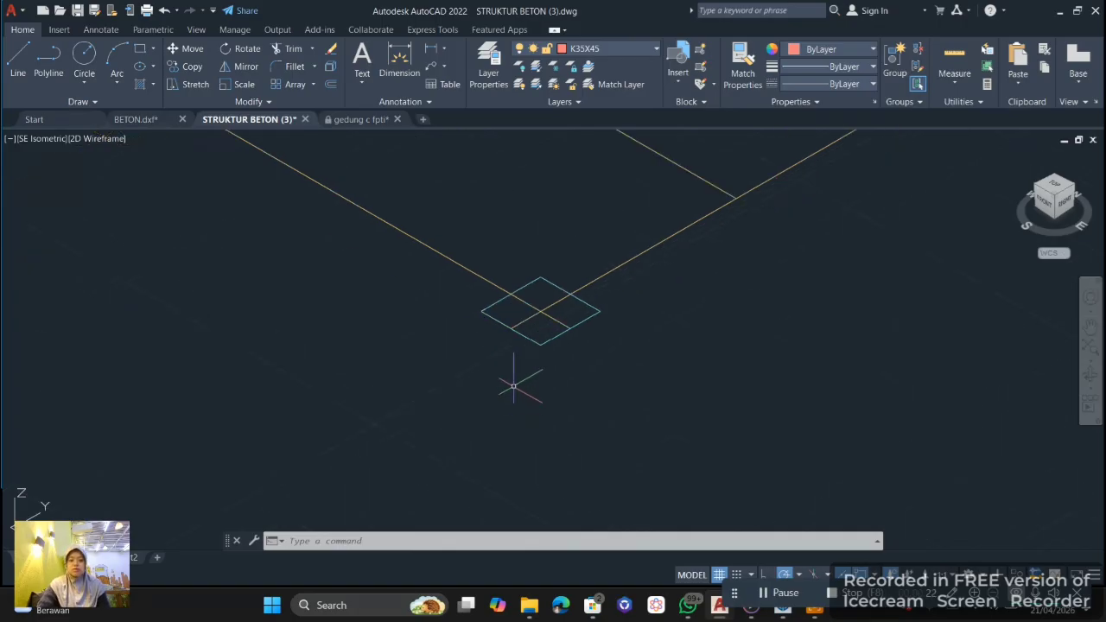
type("l")
key("Return")
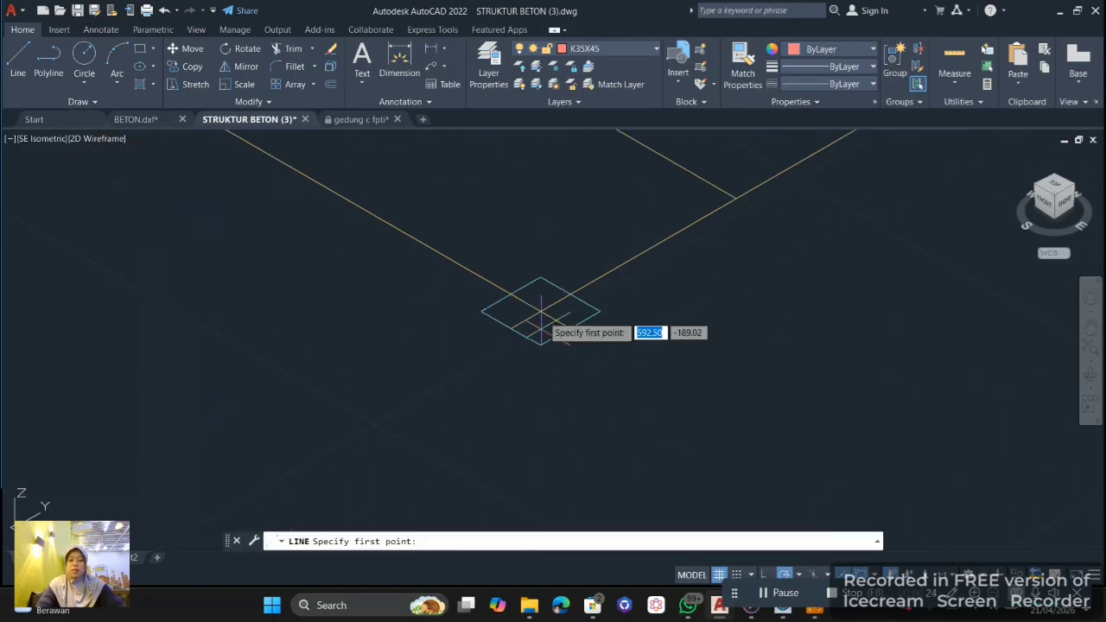
scroll(537, 313, "up", 2)
scroll(534, 315, "up", 3)
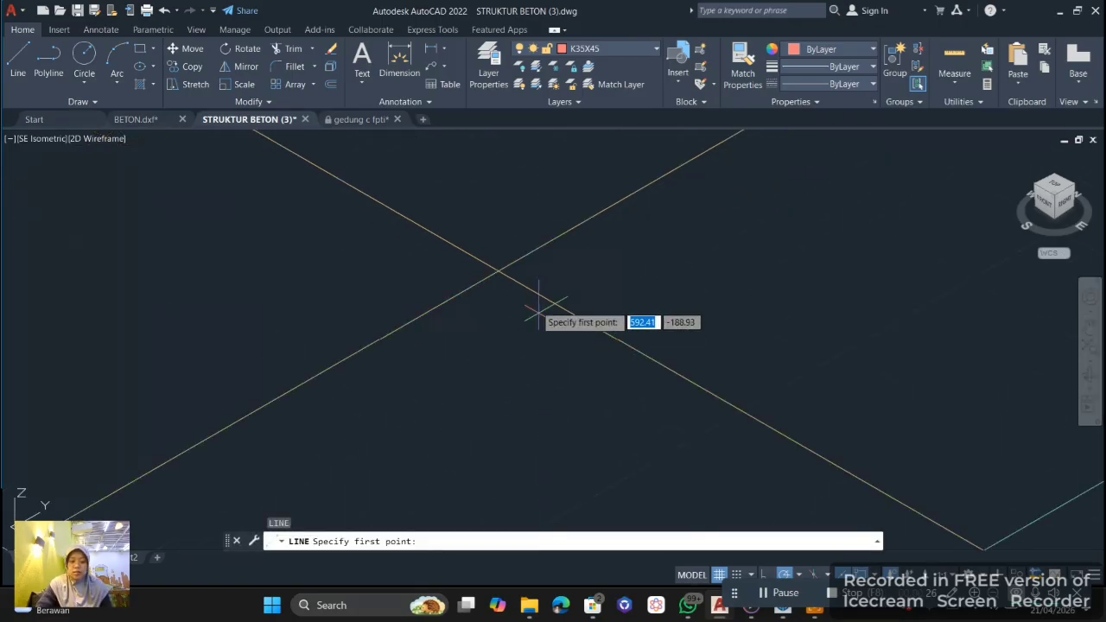
left_click(499, 271)
scroll(502, 249, "down", 3)
middle_click_drag(502, 250, 496, 447)
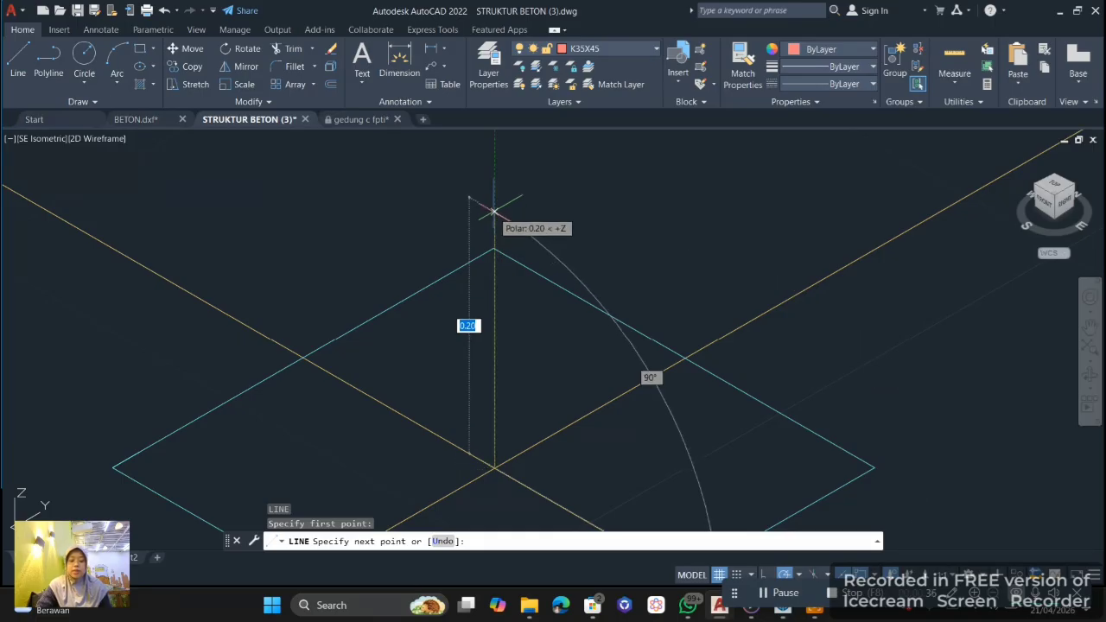
type("3")
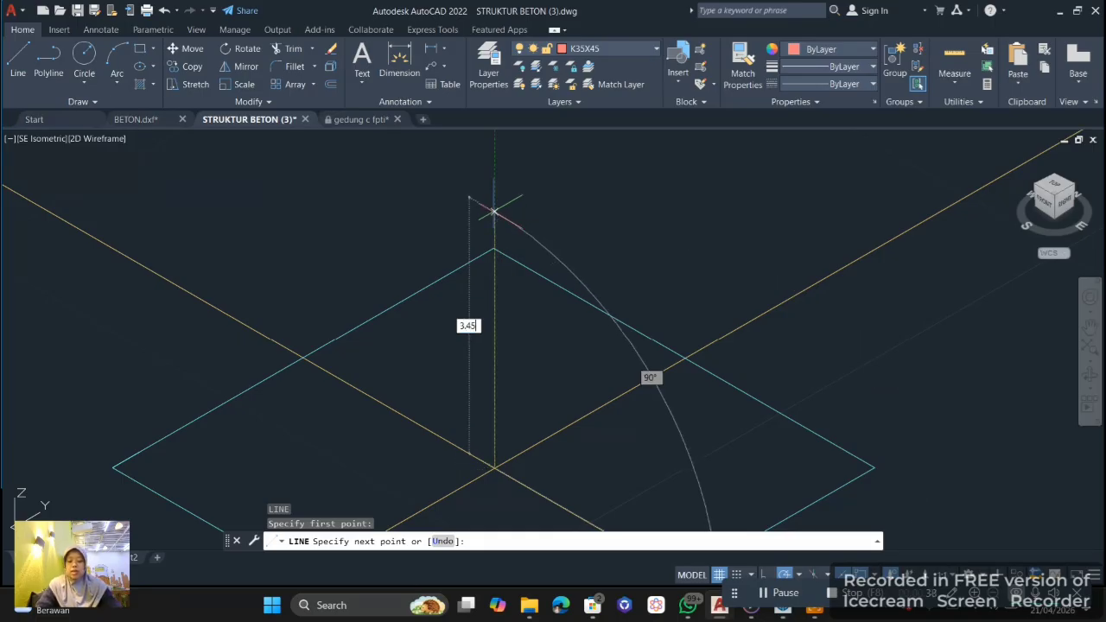
type(".45")
key("Return")
key("Escape")
- Copy the vertical line from its base point to the two intermediate cyan columns along the plan's end grid line
scroll(489, 249, "down", 4)
middle_click_drag(490, 248, 474, 433)
scroll(480, 389, "down", 4)
left_click(494, 349)
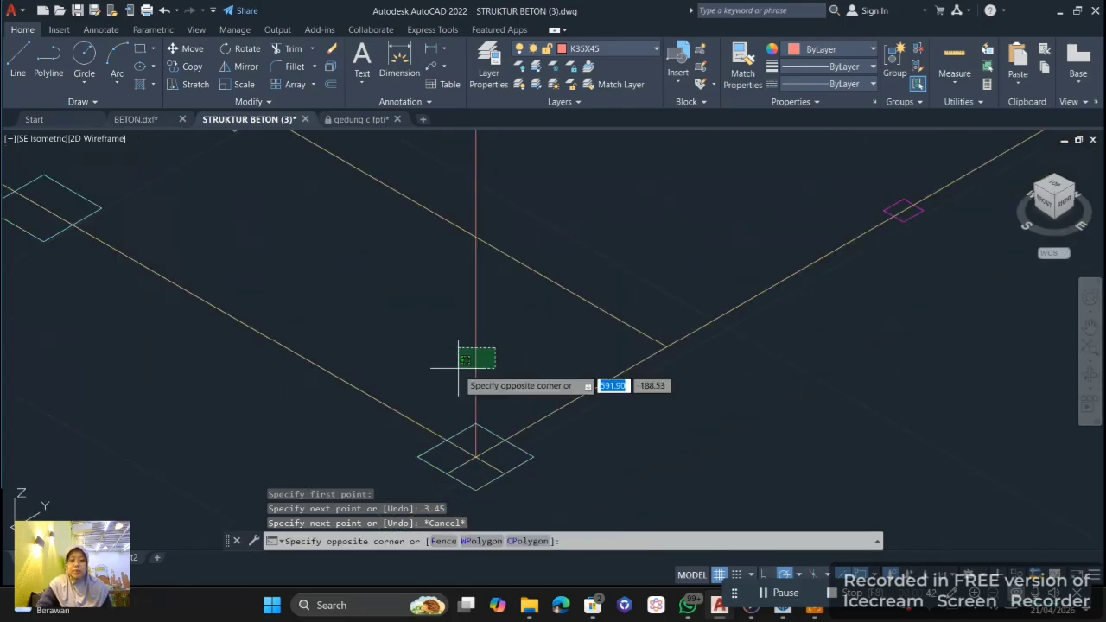
left_click(453, 370)
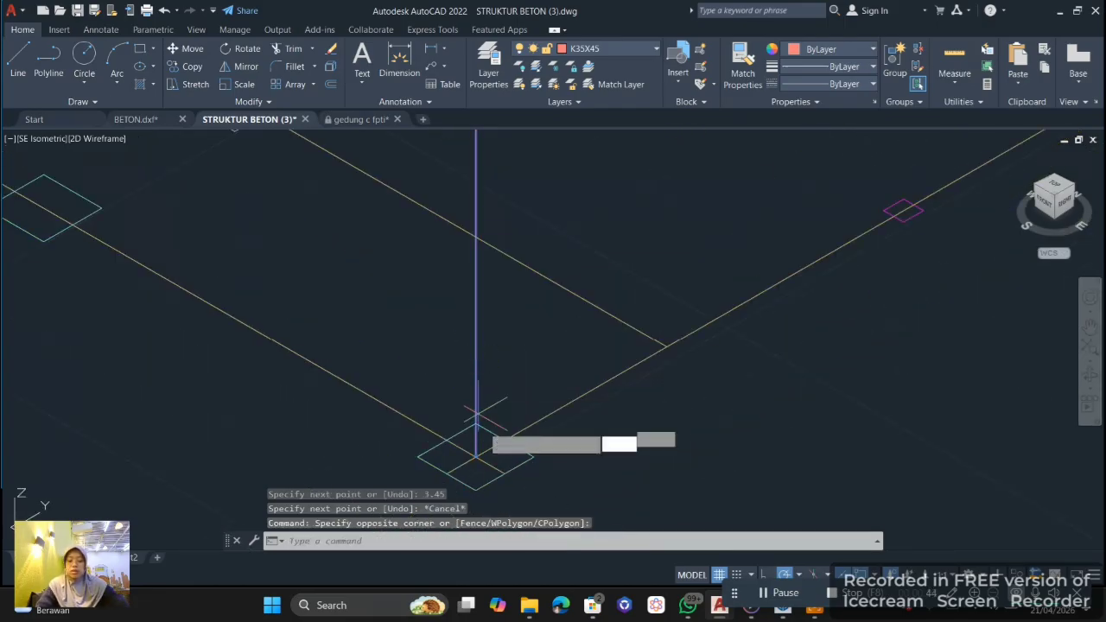
key("Return")
scroll(480, 474, "up", 5)
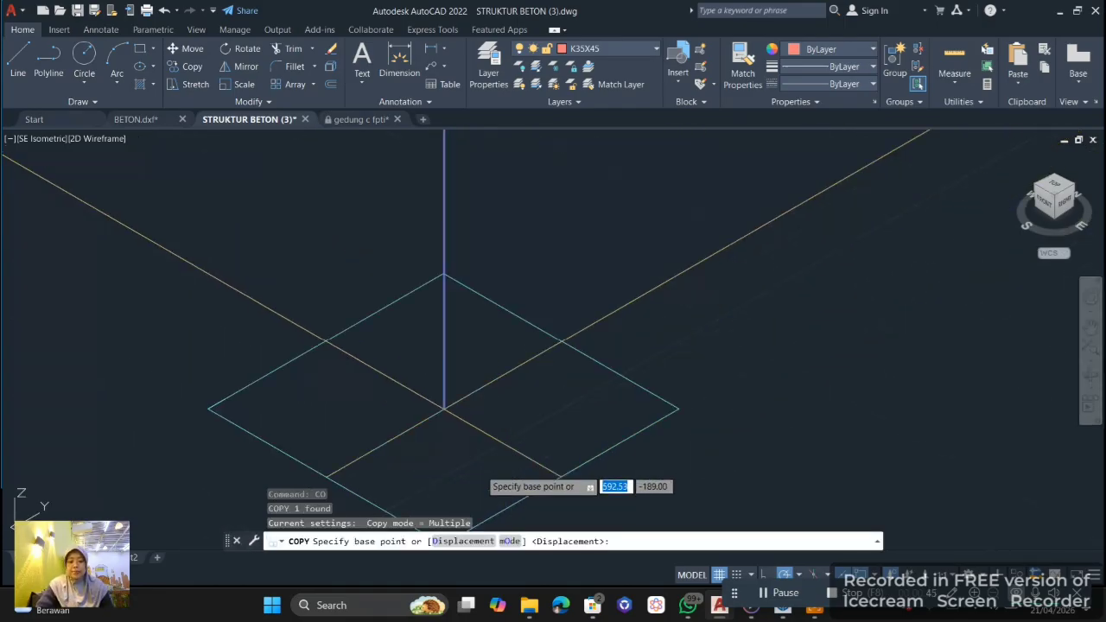
left_click(444, 407)
scroll(596, 345, "down", 4)
middle_click_drag(800, 191, 576, 369)
middle_click_drag(795, 264, 580, 442)
middle_click_drag(661, 386, 412, 486)
scroll(623, 373, "down", 5)
scroll(682, 359, "down", 4)
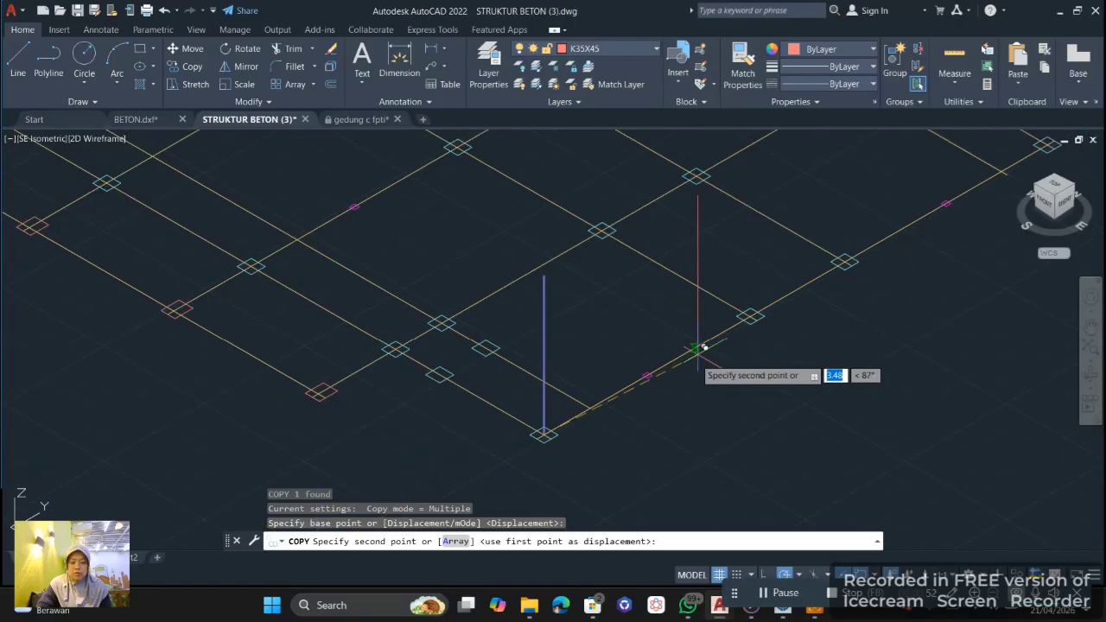
middle_click_drag(778, 317, 593, 430)
scroll(621, 427, "up", 6)
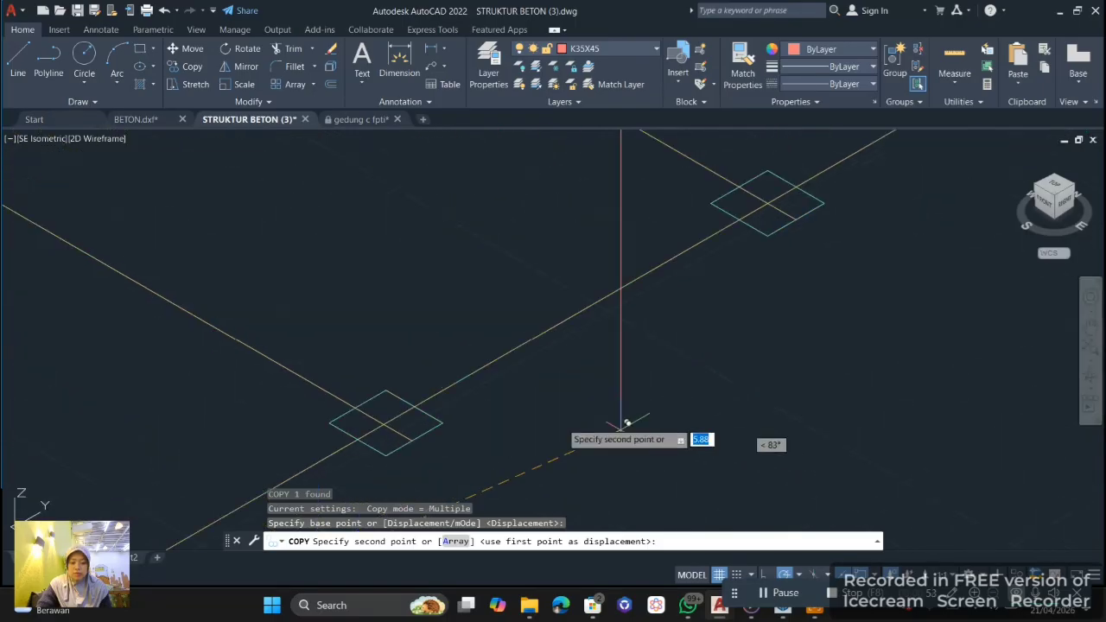
left_click(769, 203)
left_click(768, 204)
- Place another copy of the vertical line at the cyan column on the far corner of the end grid line
scroll(784, 240, "down", 5)
middle_click_drag(785, 241, 617, 373)
middle_click_drag(874, 189, 746, 324)
scroll(804, 309, "up", 6)
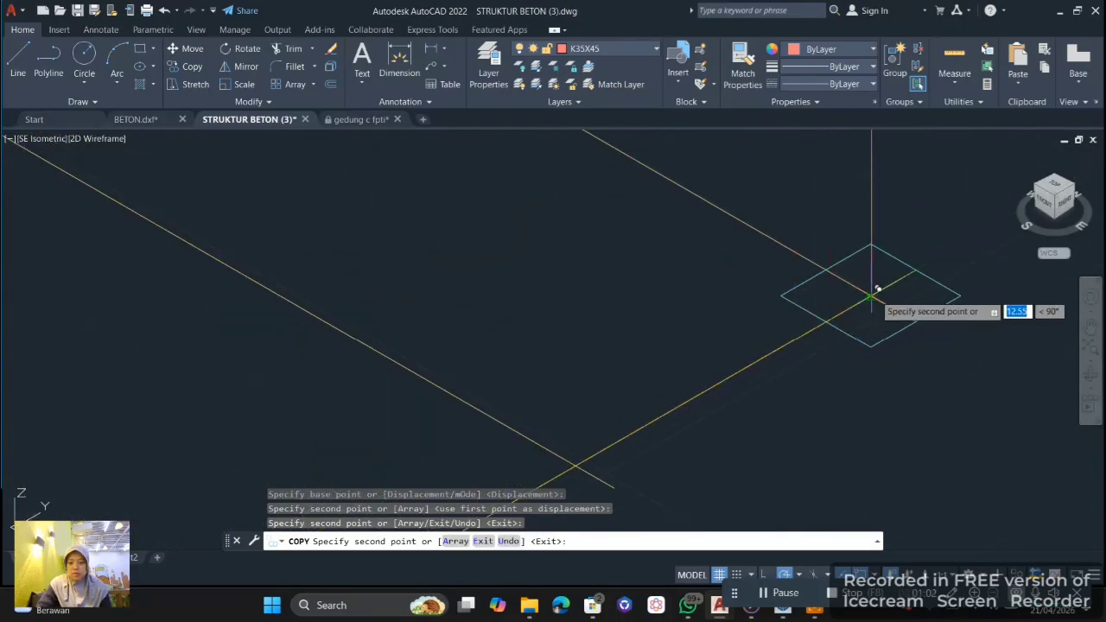
left_click(871, 297)
- Place copies of the vertical line at the two far cyan grid intersections of the next column row inward
scroll(536, 312, "down", 6)
middle_click_drag(528, 312, 608, 415)
scroll(608, 415, "up", 6)
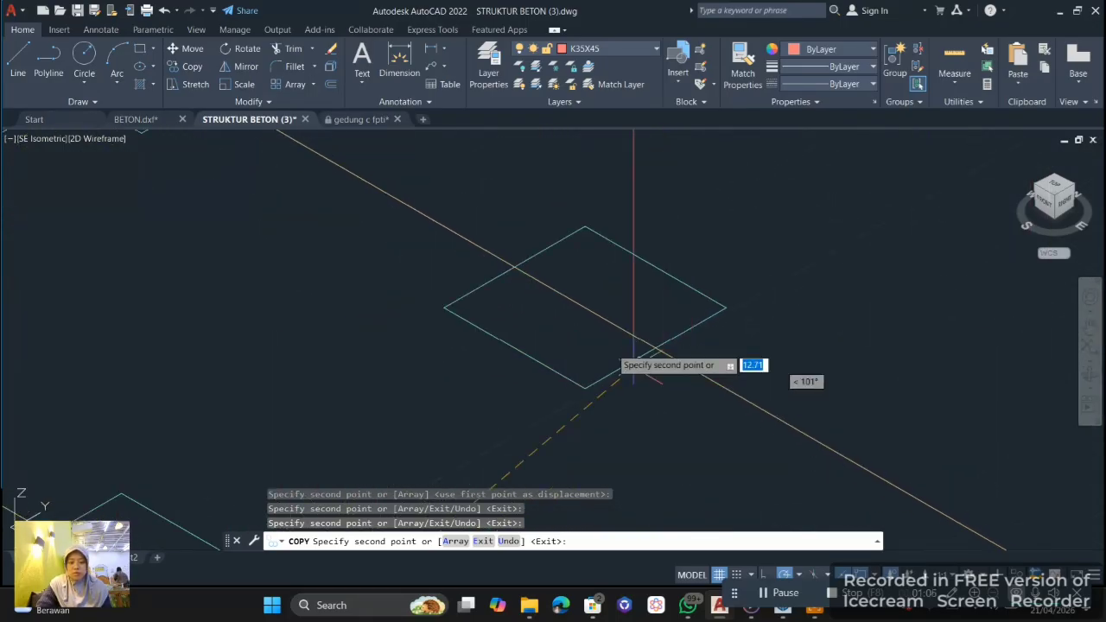
scroll(556, 325, "down", 3)
middle_click_drag(556, 307, 748, 513)
scroll(619, 384, "up", 3)
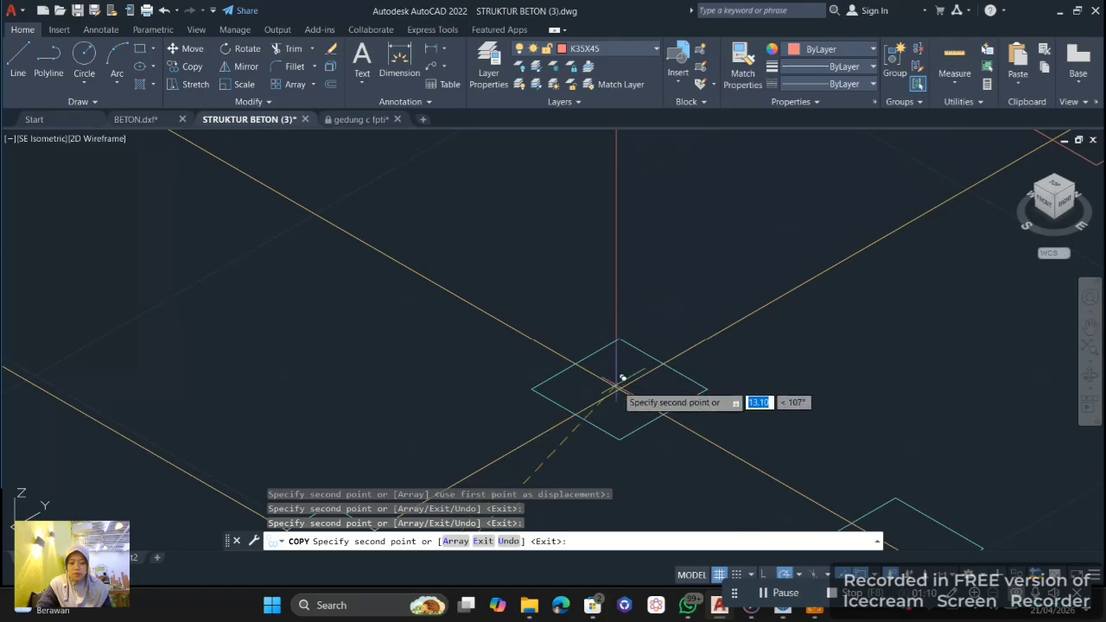
scroll(624, 384, "down", 3)
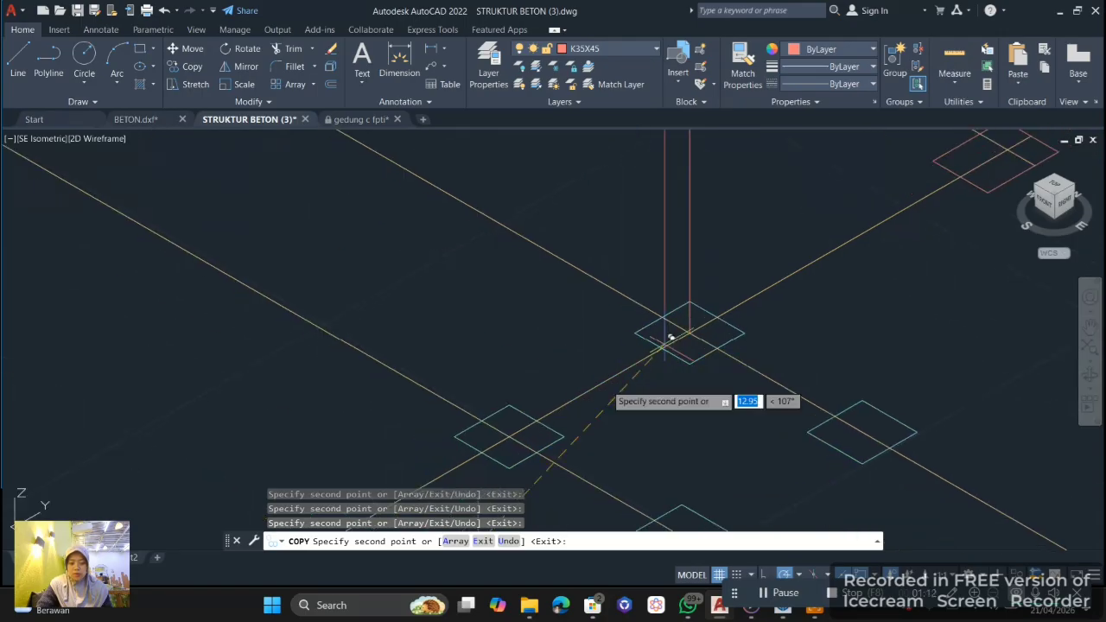
scroll(516, 430, "up", 4)
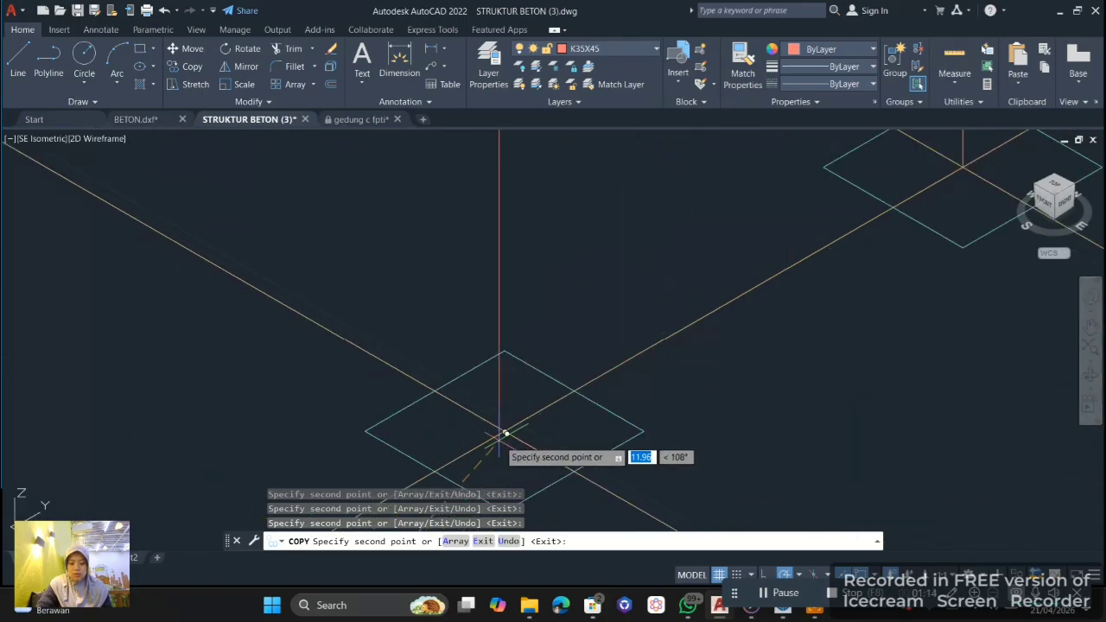
- Place copies of the vertical line at the two middle cyan columns of the second column row
scroll(504, 431, "down", 5)
middle_click_drag(501, 434, 627, 316)
middle_click_drag(467, 415, 612, 320)
middle_click_drag(467, 411, 582, 334)
scroll(509, 359, "up", 5)
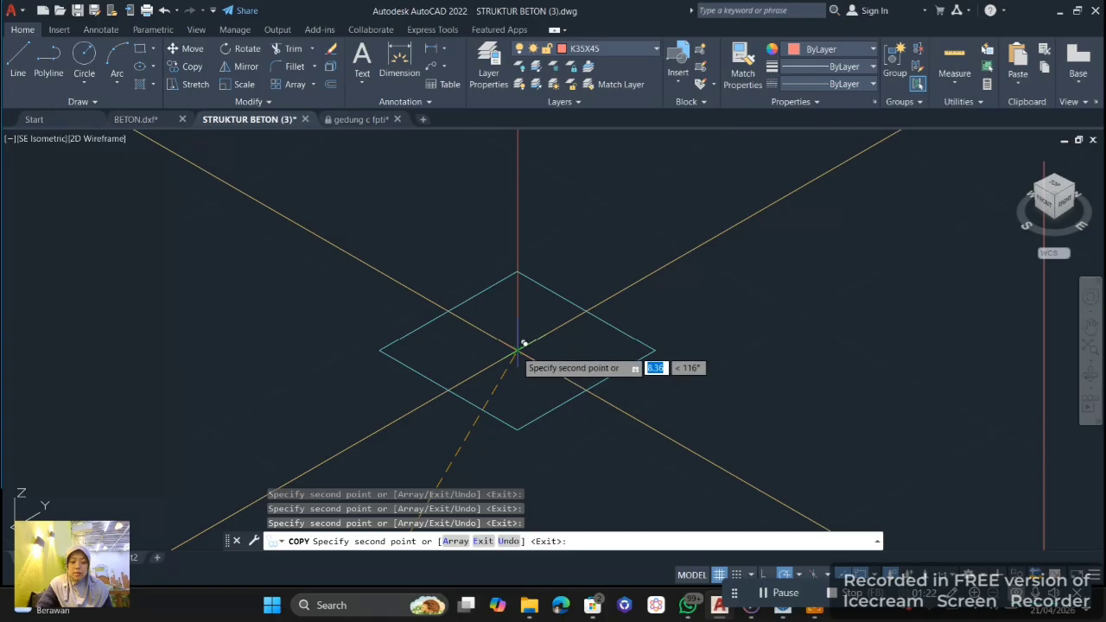
left_click(518, 350)
scroll(518, 350, "down", 6)
middle_click_drag(513, 364, 634, 280)
scroll(487, 359, "up", 5)
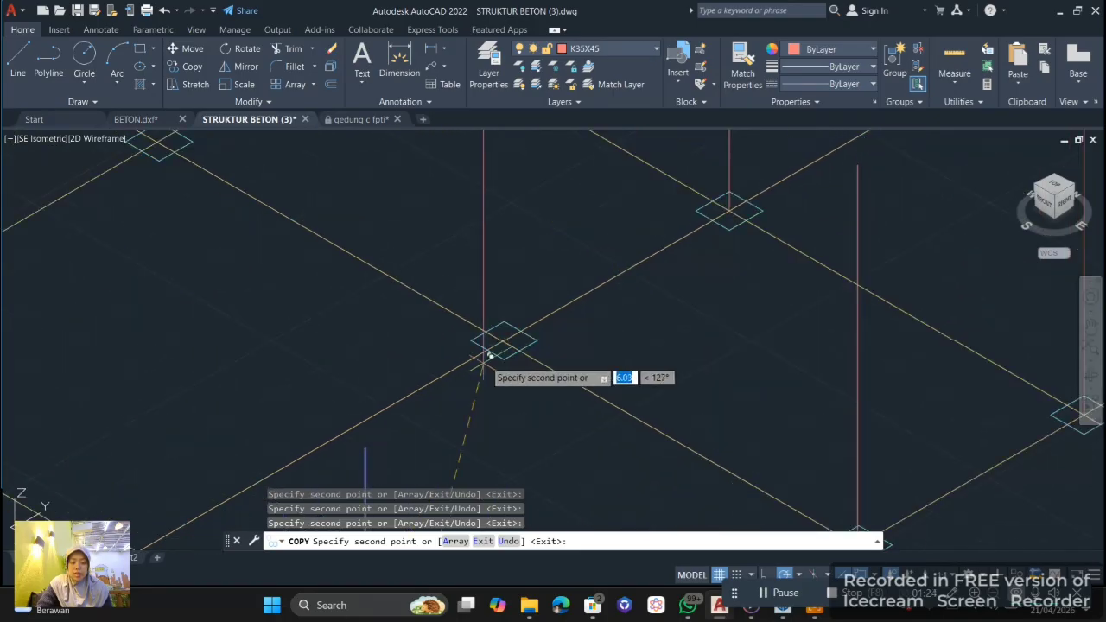
scroll(501, 331, "up", 2)
left_click(521, 321)
- Place copies of the vertical line at the two near cyan grid intersections of the second column row
scroll(510, 332, "down", 4)
middle_click_drag(491, 363, 700, 271)
scroll(609, 329, "down", 8)
middle_click_drag(536, 349, 588, 322)
scroll(592, 327, "up", 6)
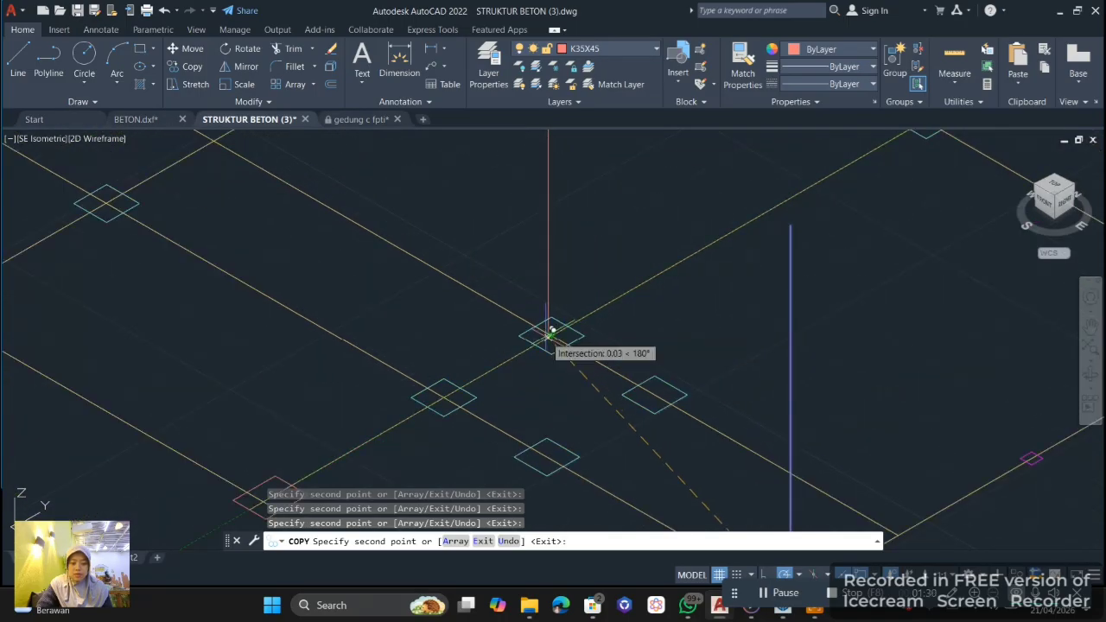
left_click(553, 328)
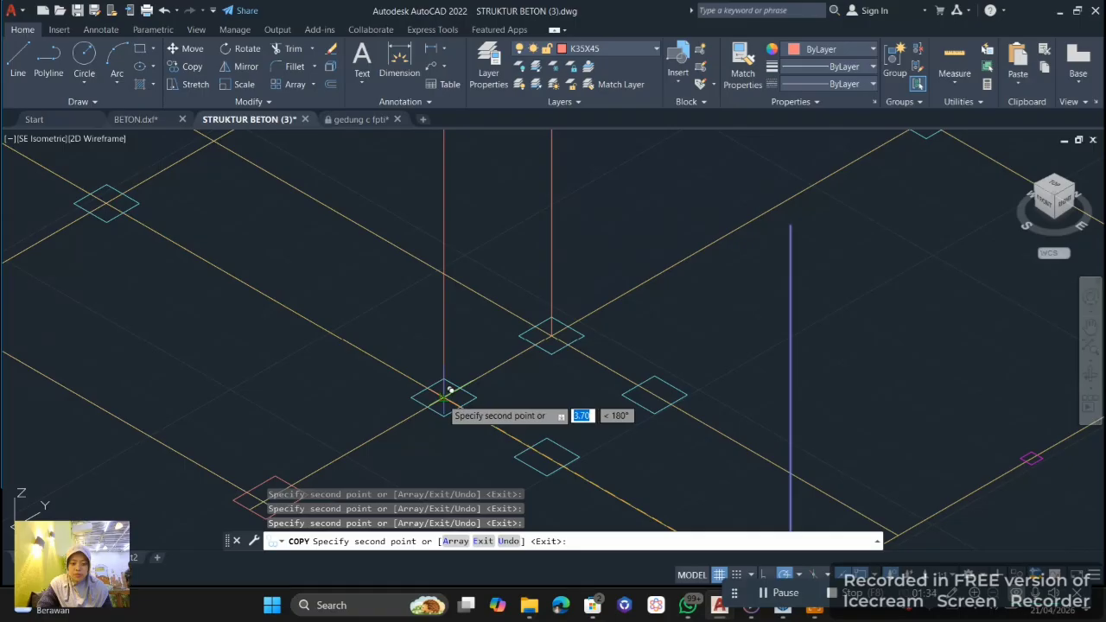
left_click(443, 394)
- Place a final copy of the vertical line at the red column on the second row's near end and finish copying
middle_click_drag(367, 433, 522, 329)
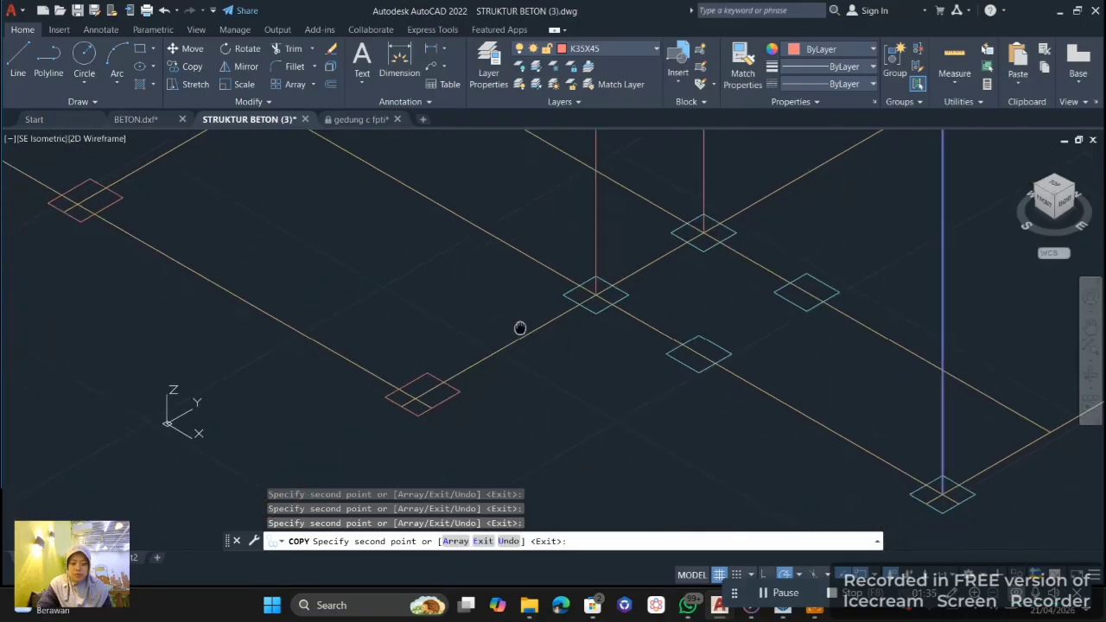
left_click(422, 392)
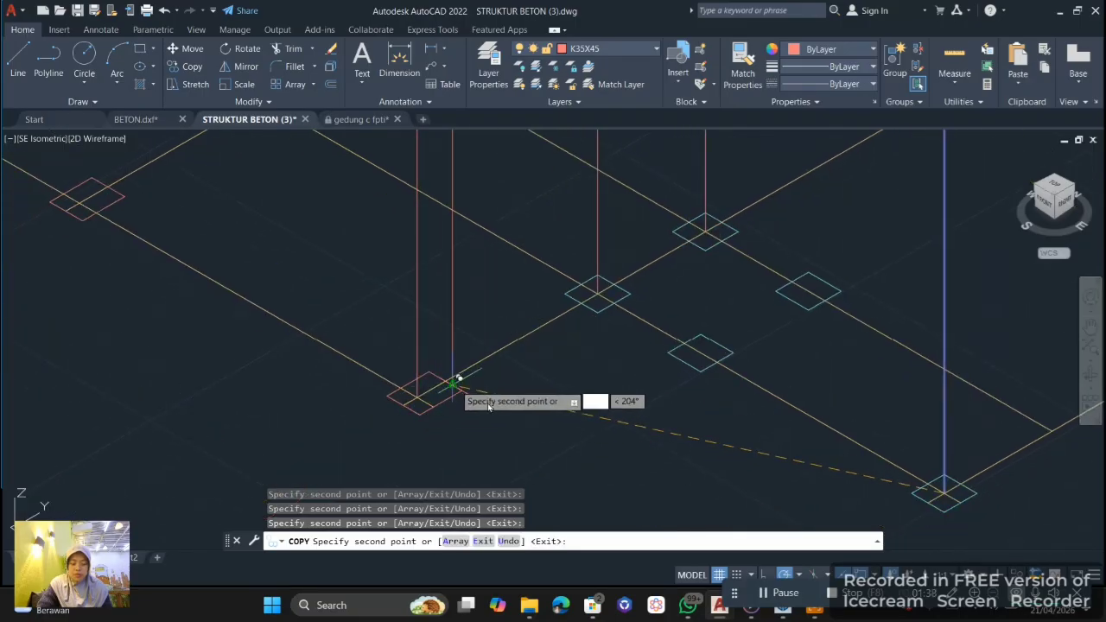
key("Escape")
- Copy the vertical line from the cyan intersection to the red column at the second row's far end
scroll(493, 395, "down", 5)
scroll(506, 389, "up", 3)
scroll(512, 378, "up", 8)
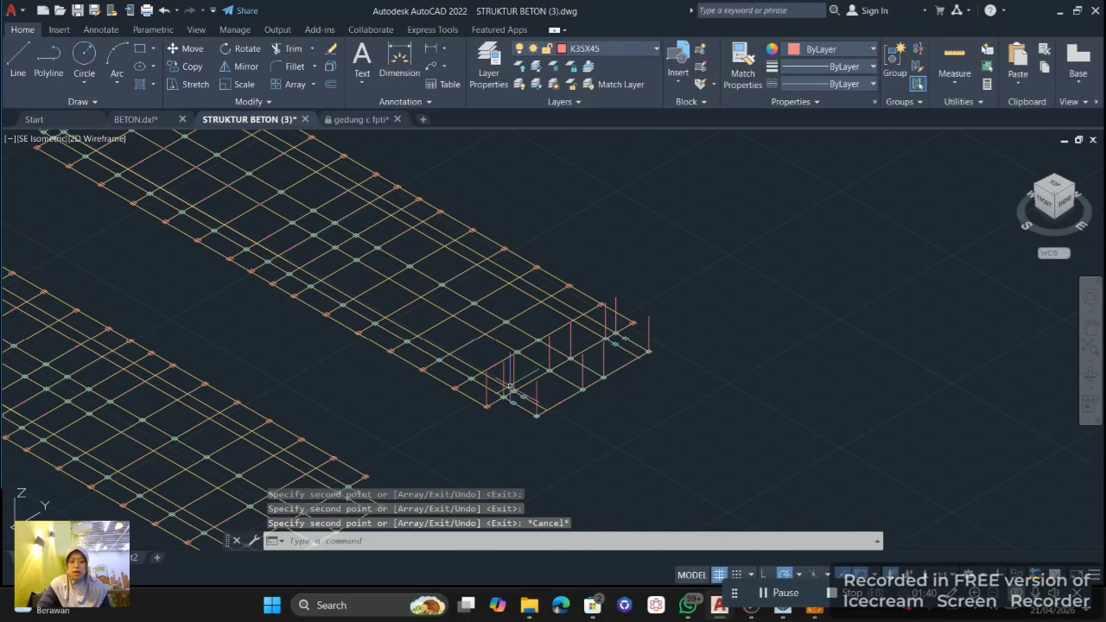
middle_click_drag(488, 377, 495, 384)
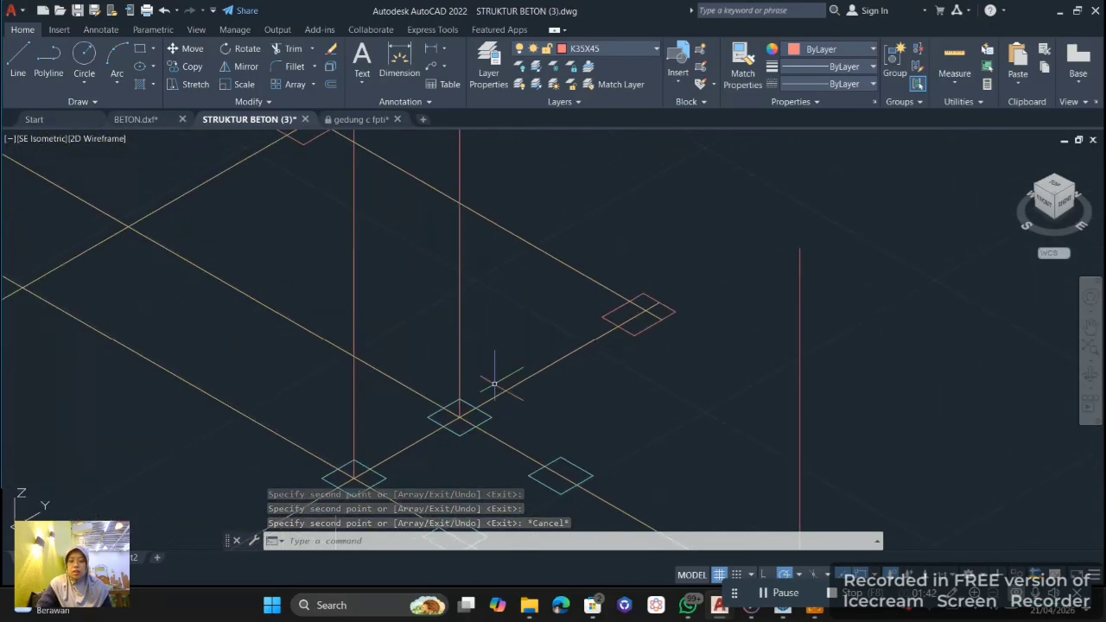
left_click(460, 352)
left_click(444, 359)
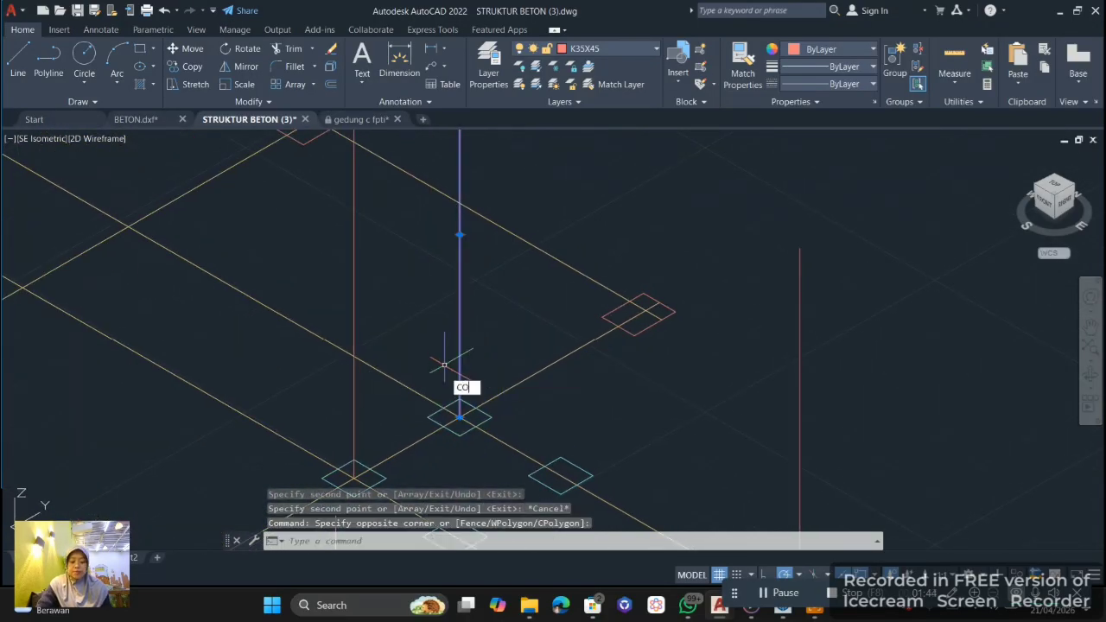
key("Return")
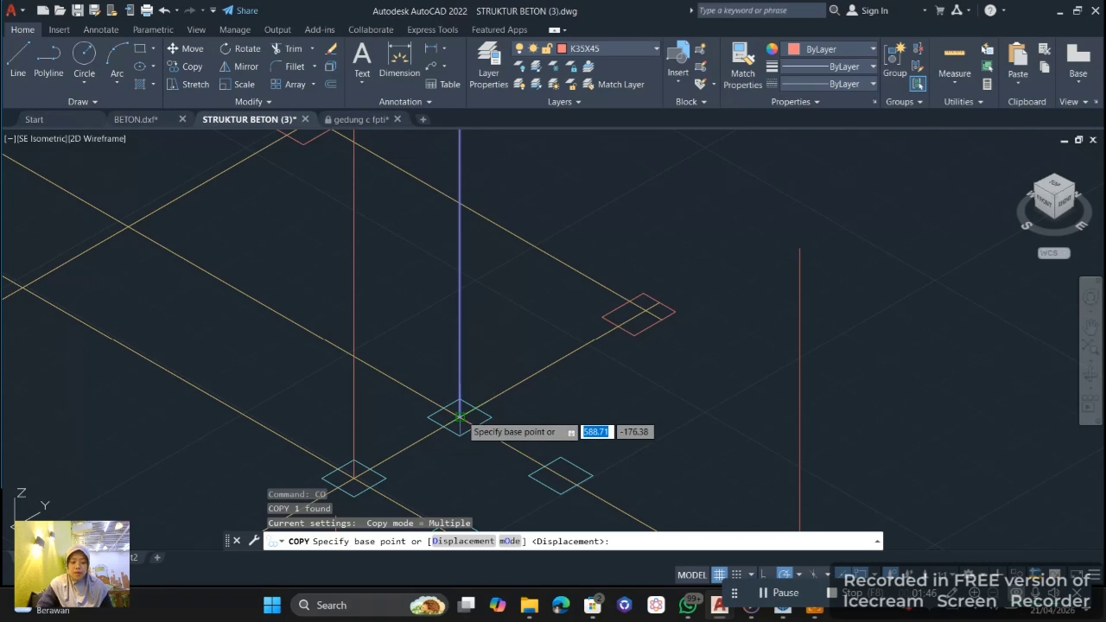
left_click(460, 418)
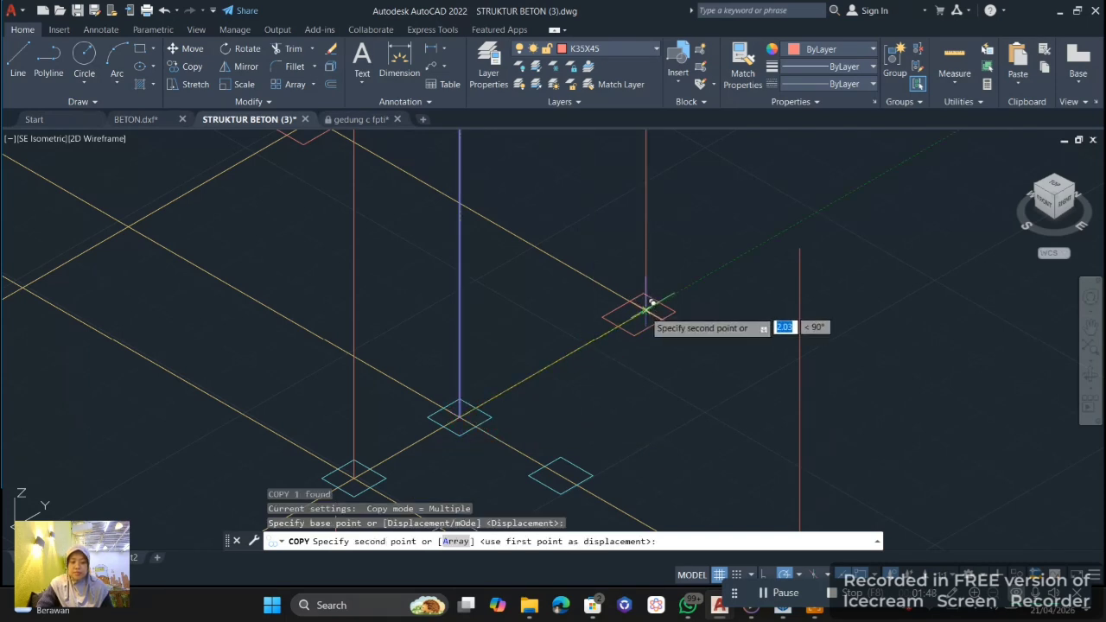
left_click(716, 338)
key("Escape")
scroll(632, 294, "down", 4)
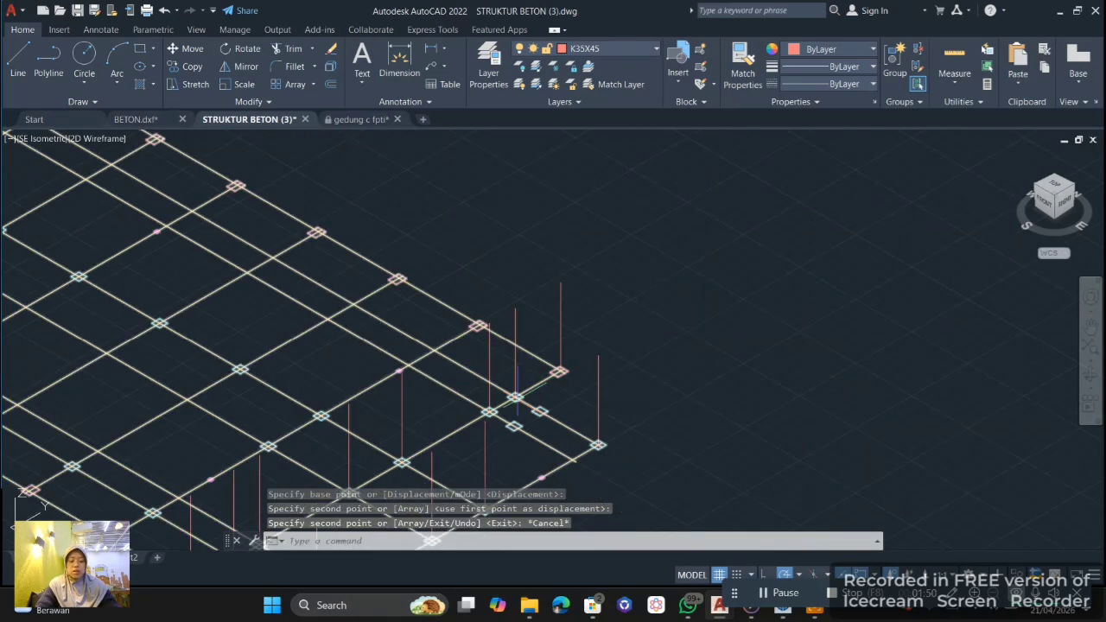
scroll(632, 294, "down", 3)
scroll(531, 353, "down", 2)
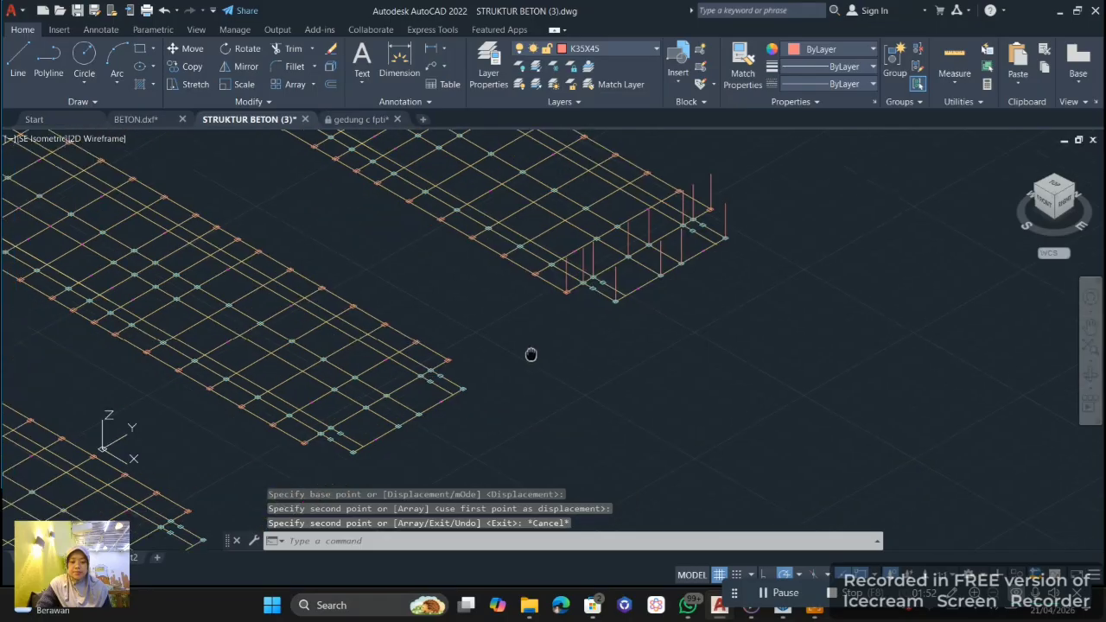
left_click(467, 342)
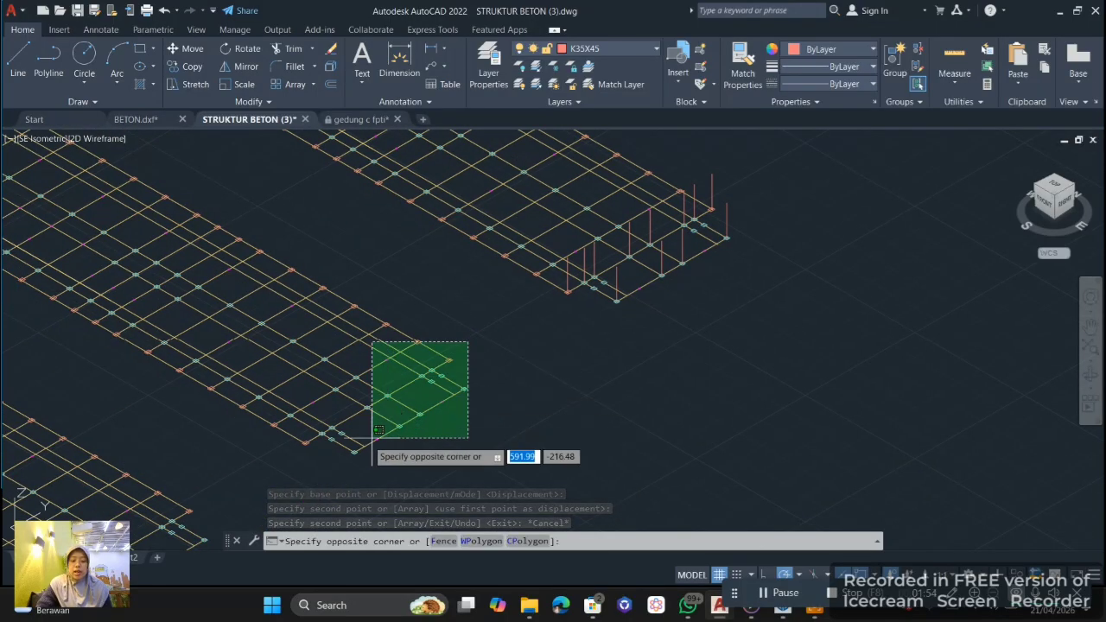
left_click(364, 441)
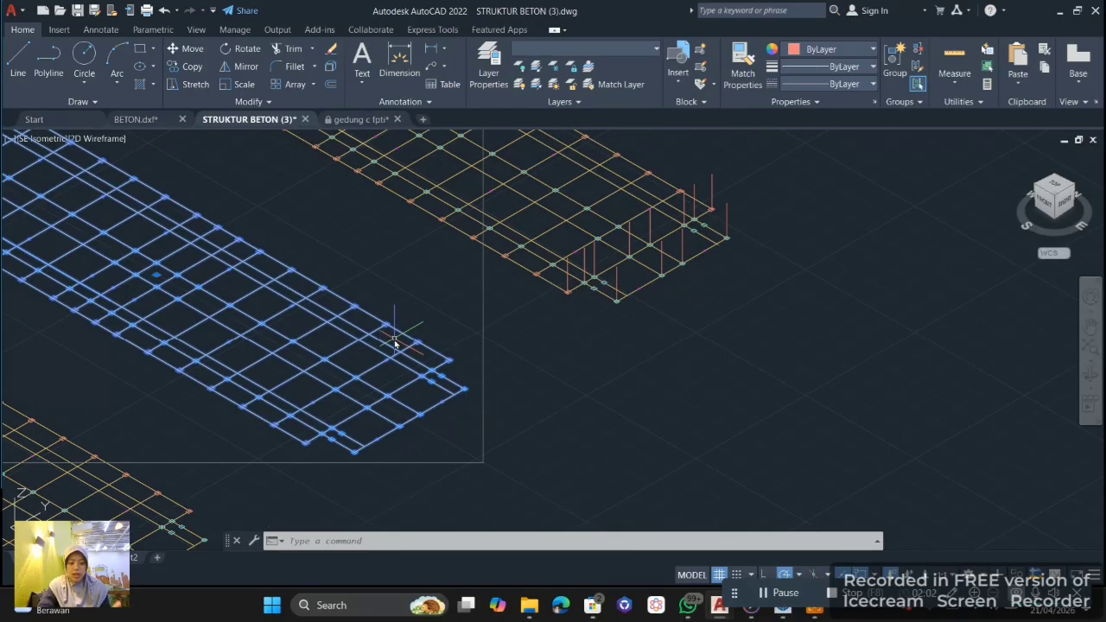
- Query the coordinates of the grid intersection at the near red corner column of the second floor plan with ID
type("id")
key("Return")
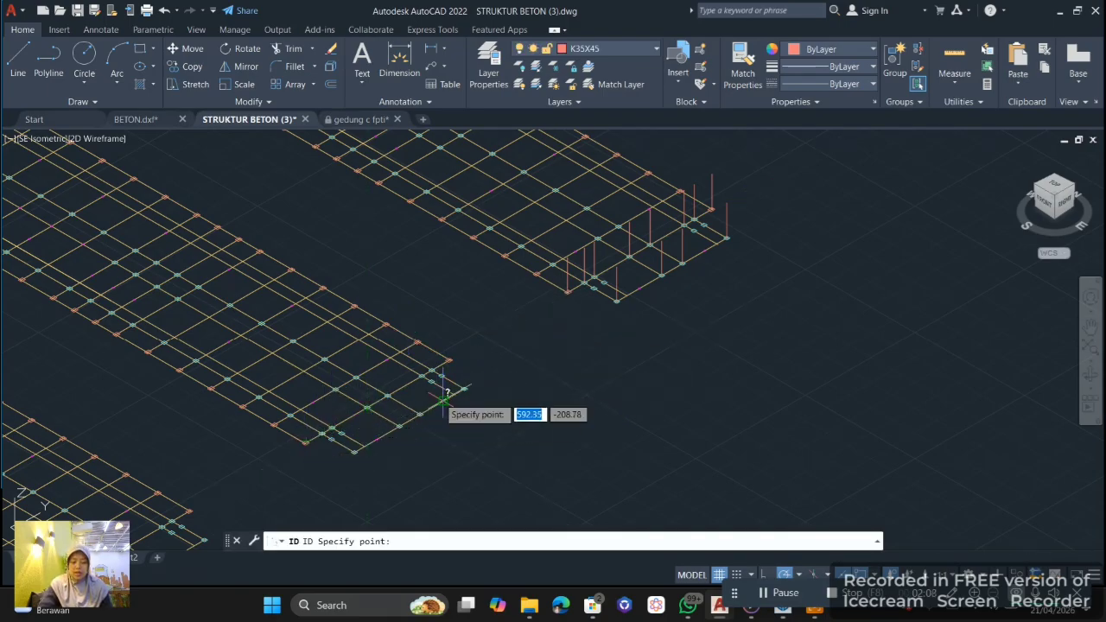
scroll(364, 408, "up", 2)
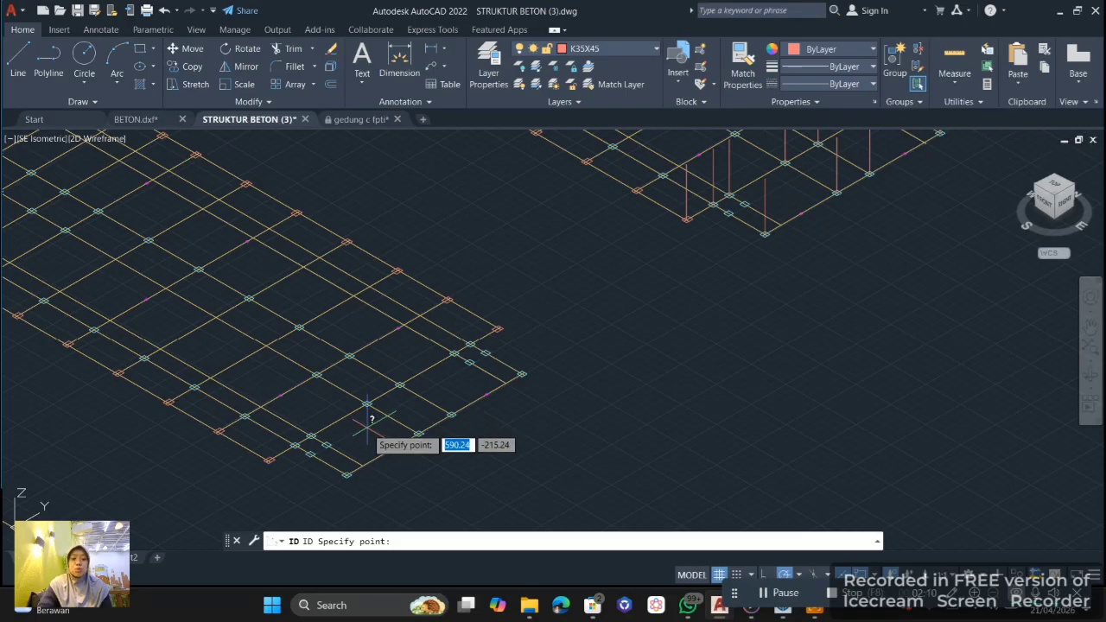
scroll(268, 471, "up", 5)
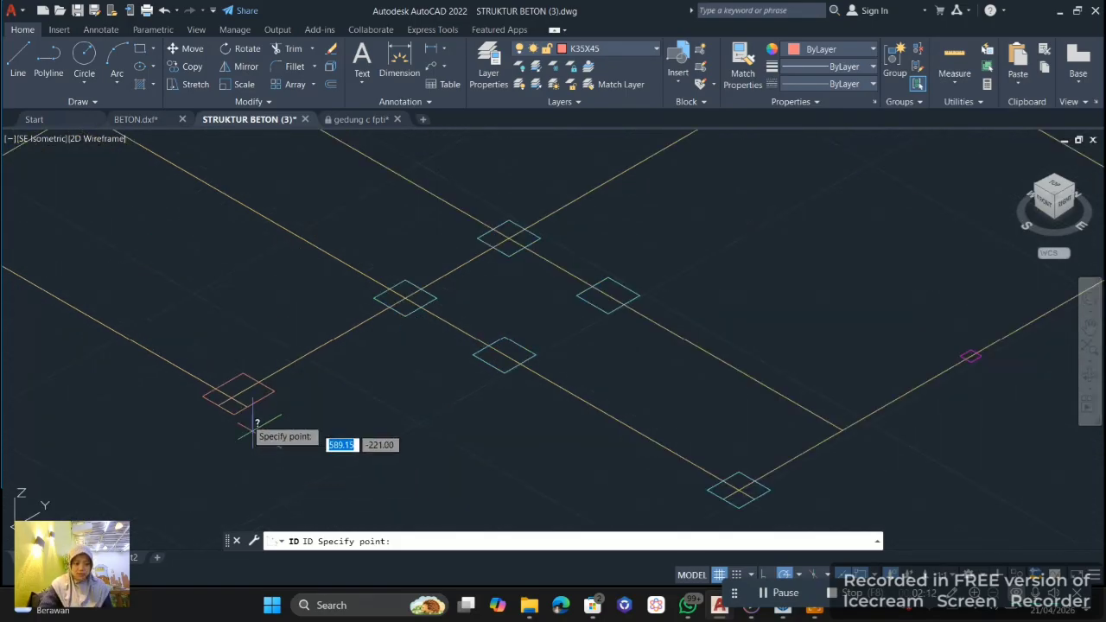
left_click(233, 393)
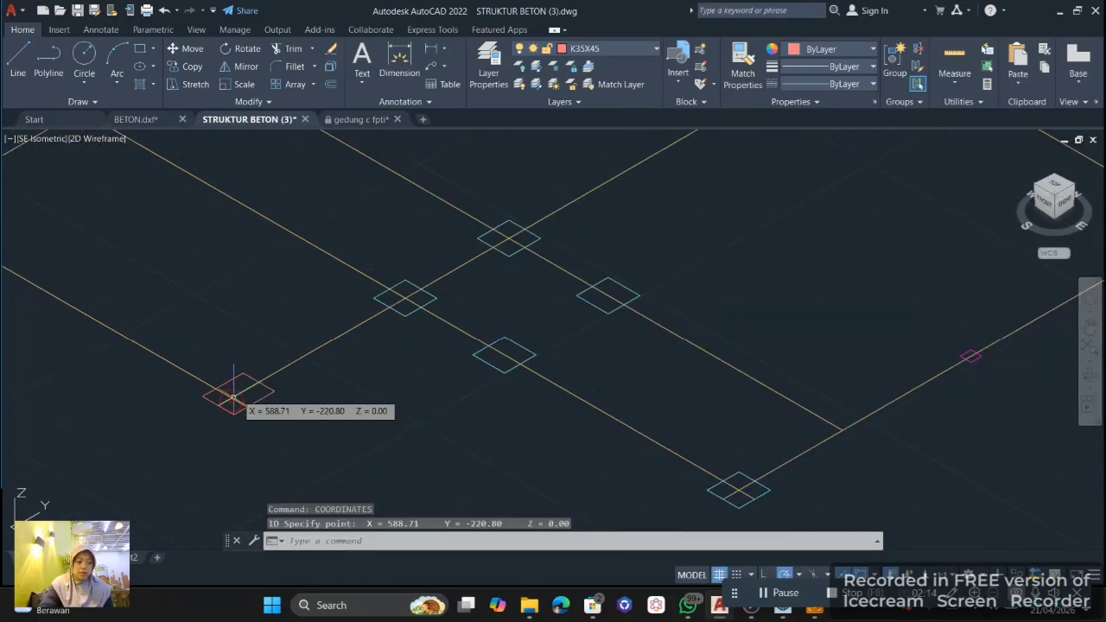
scroll(510, 327, "down", 5)
middle_click_drag(515, 322, 427, 438)
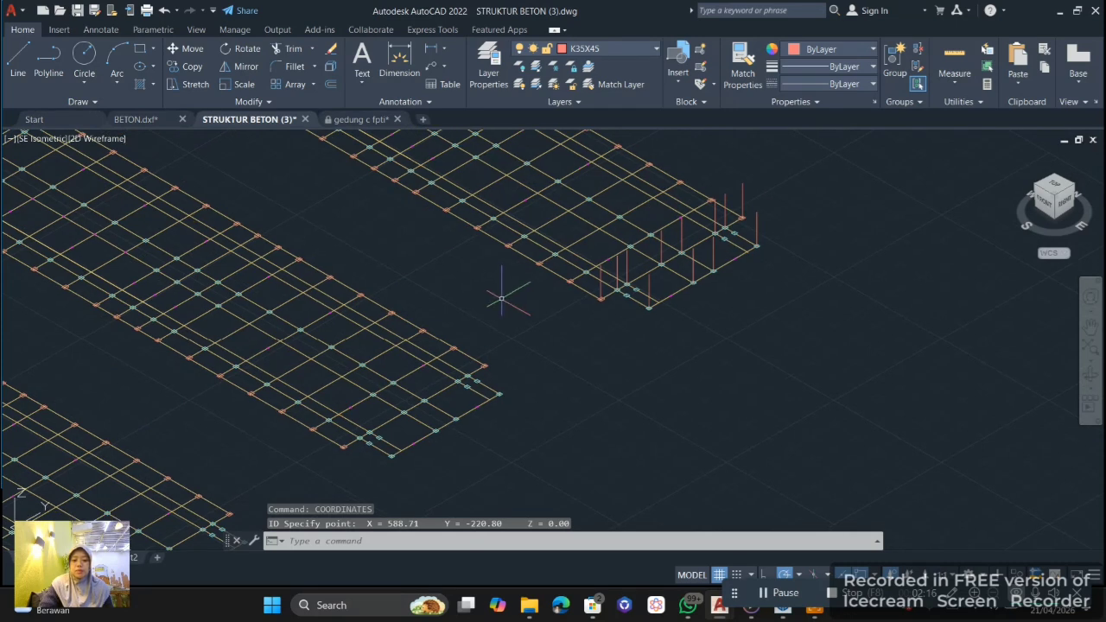
scroll(447, 333, "down", 2)
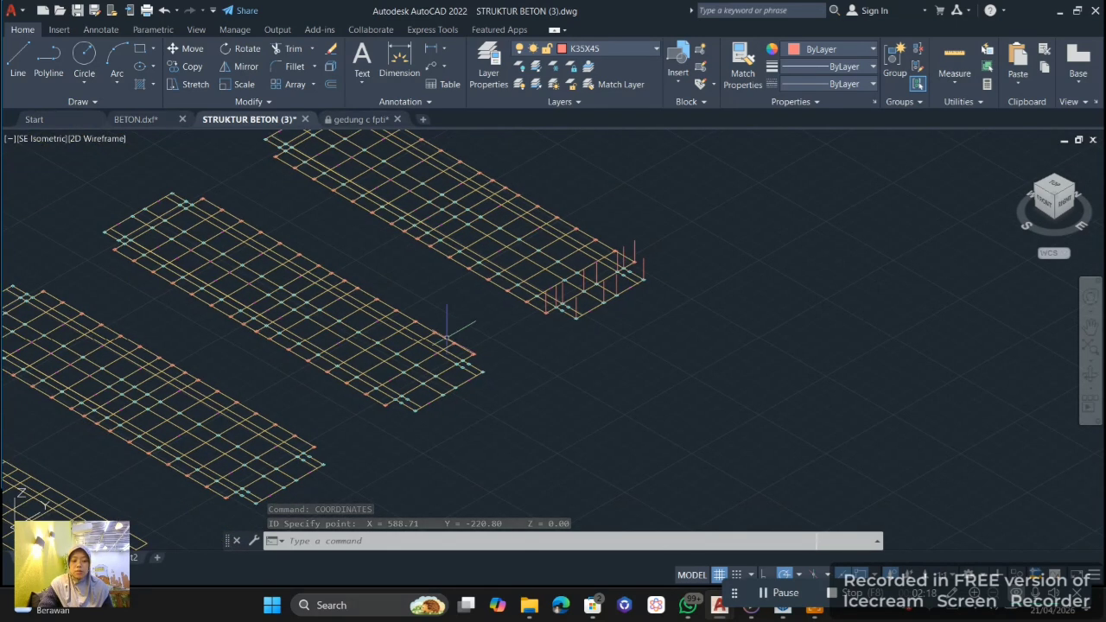
key("Escape")
- Copy the whole second floor plan from its near red corner intersection onto the top of the matching vertical line on the first plan
left_click(493, 418)
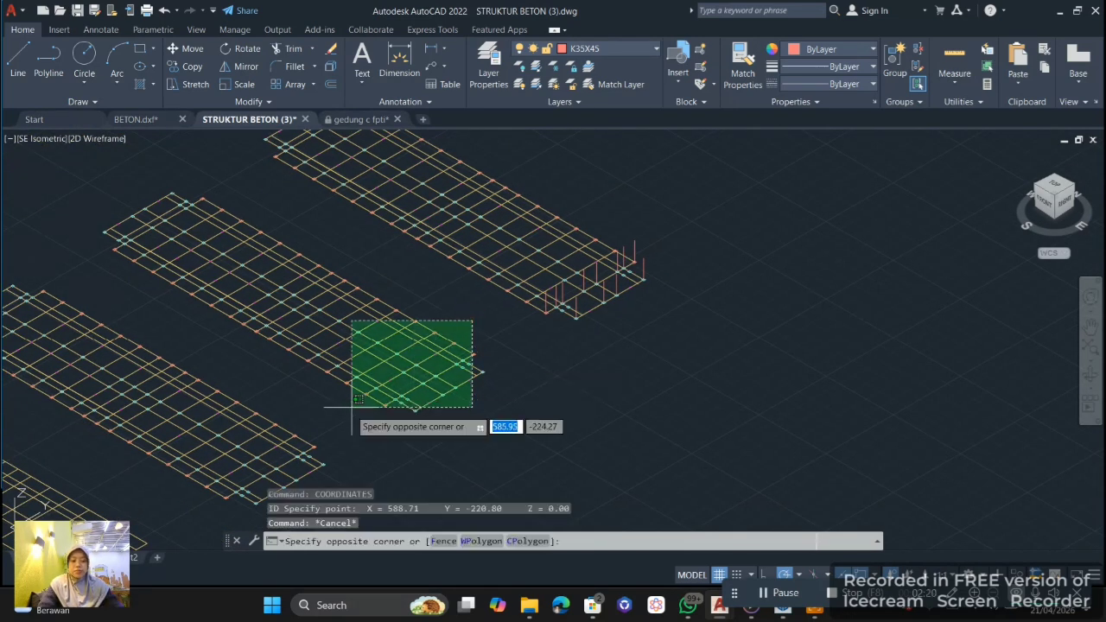
type("CO")
left_click(386, 385)
key("Return")
scroll(377, 415, "up", 8)
scroll(361, 352, "up", 2)
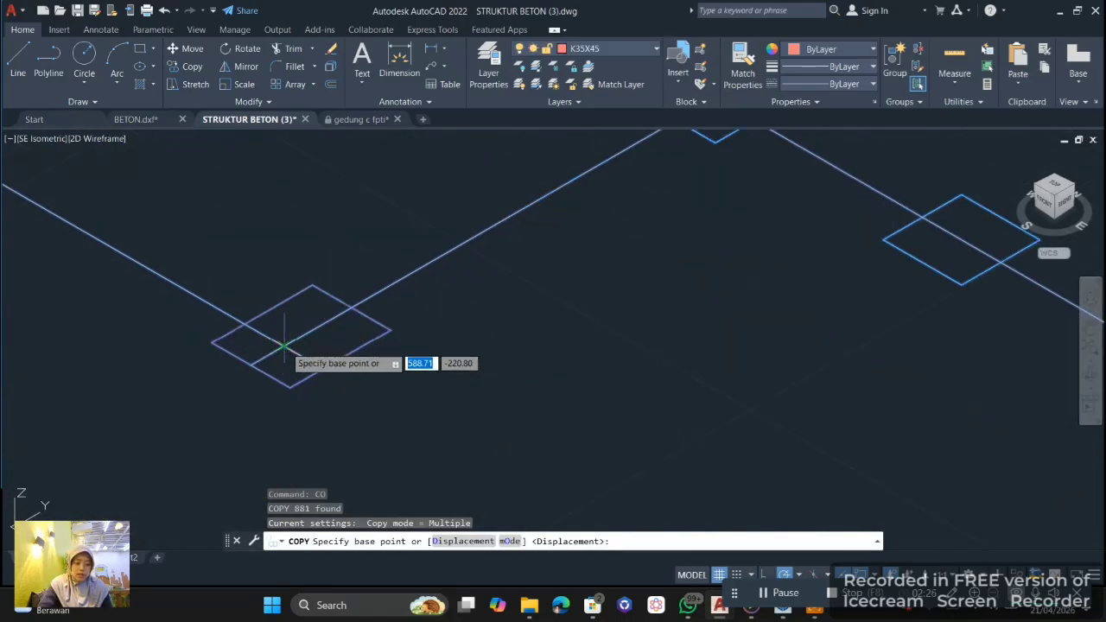
scroll(472, 296, "down", 6)
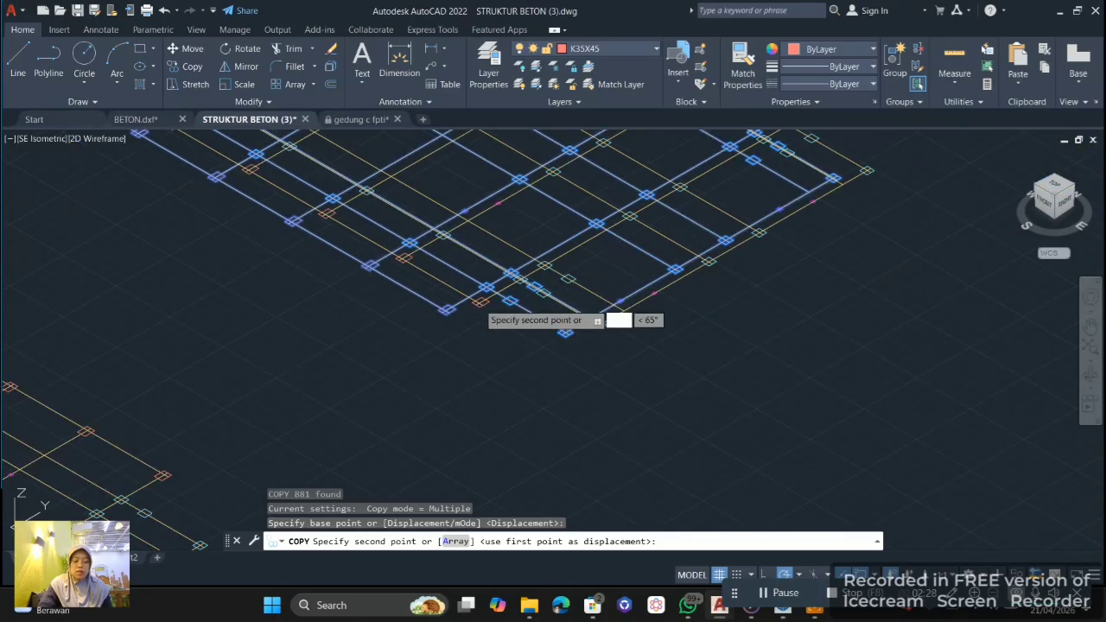
middle_click_drag(493, 383, 449, 388)
scroll(449, 388, "up", 5)
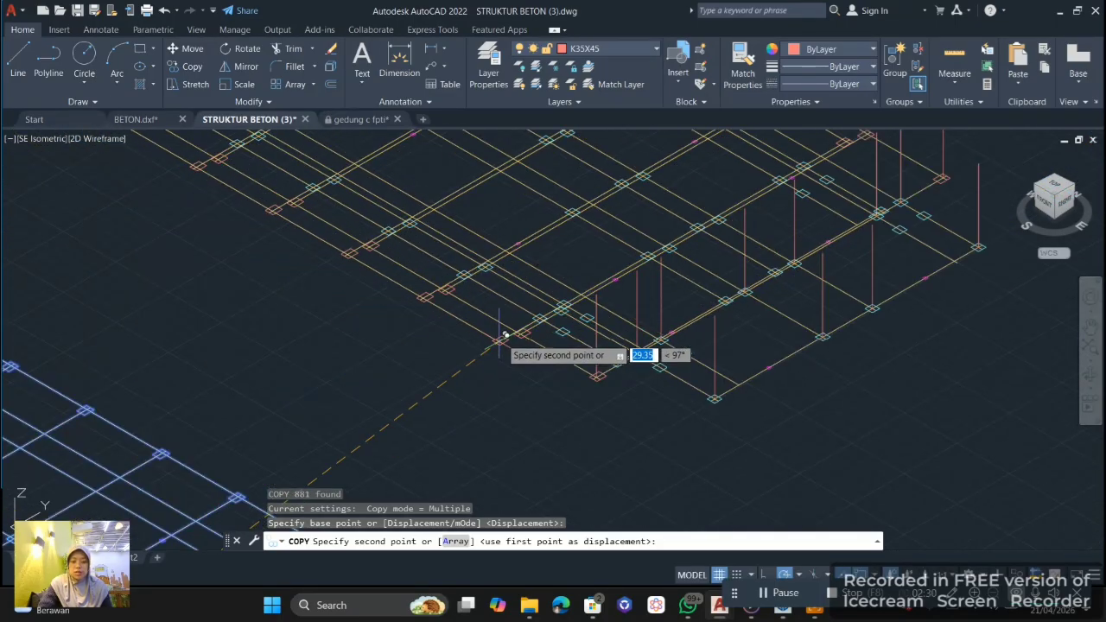
scroll(510, 344, "up", 3)
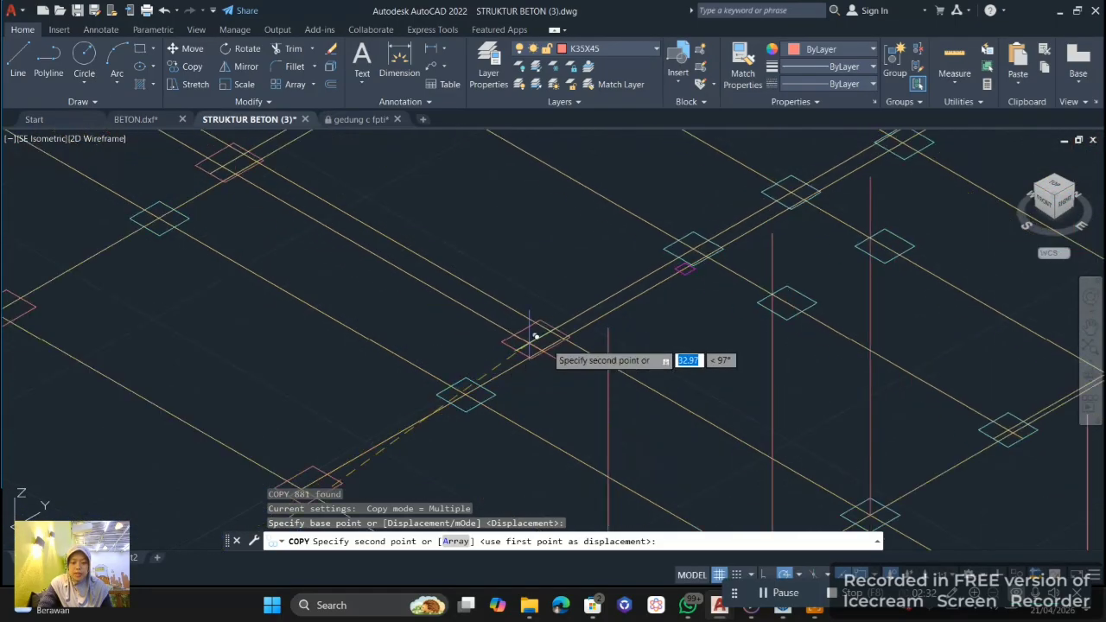
left_click(608, 327)
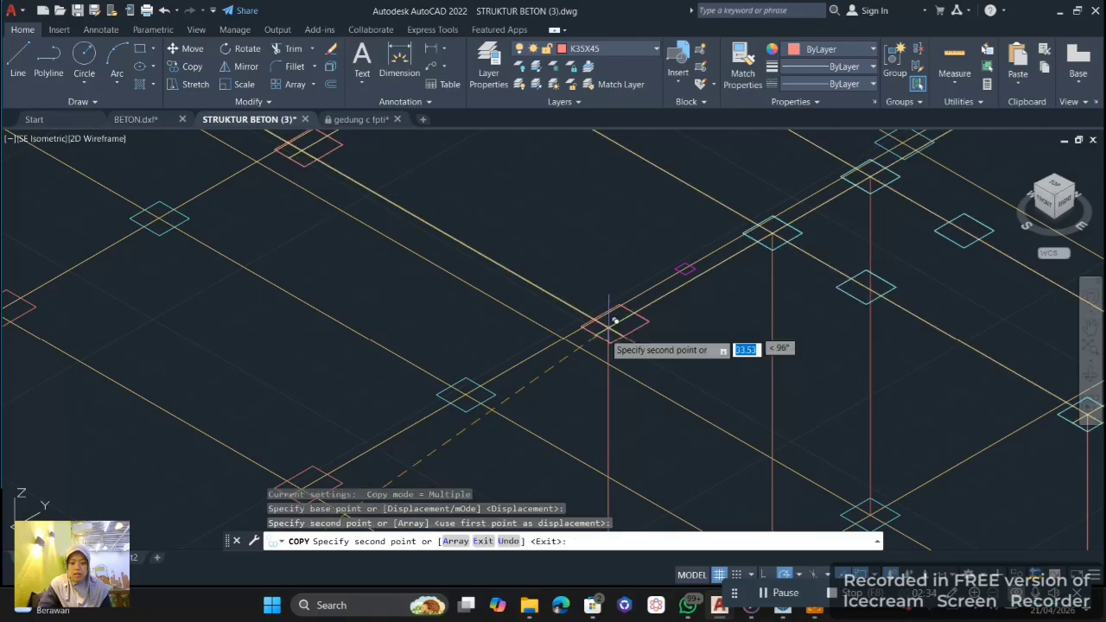
key("Escape")
- Examine how the column line tops meet the grid intersections of the stacked floor plan
scroll(608, 371, "down", 7)
middle_click_drag(609, 371, 603, 372)
scroll(603, 371, "up", 6)
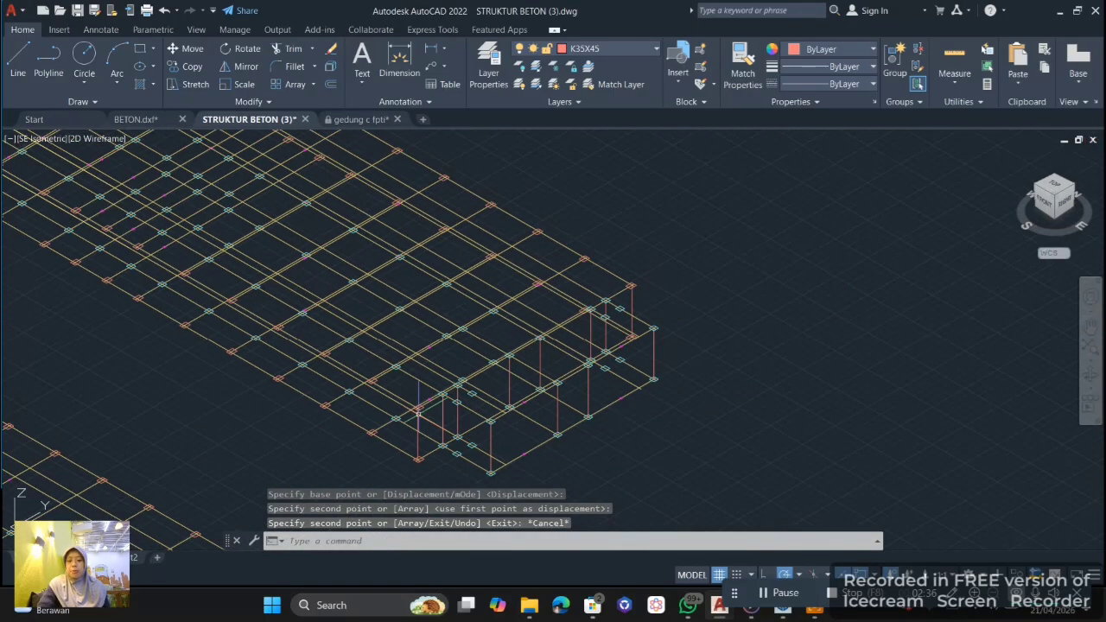
left_click(568, 353)
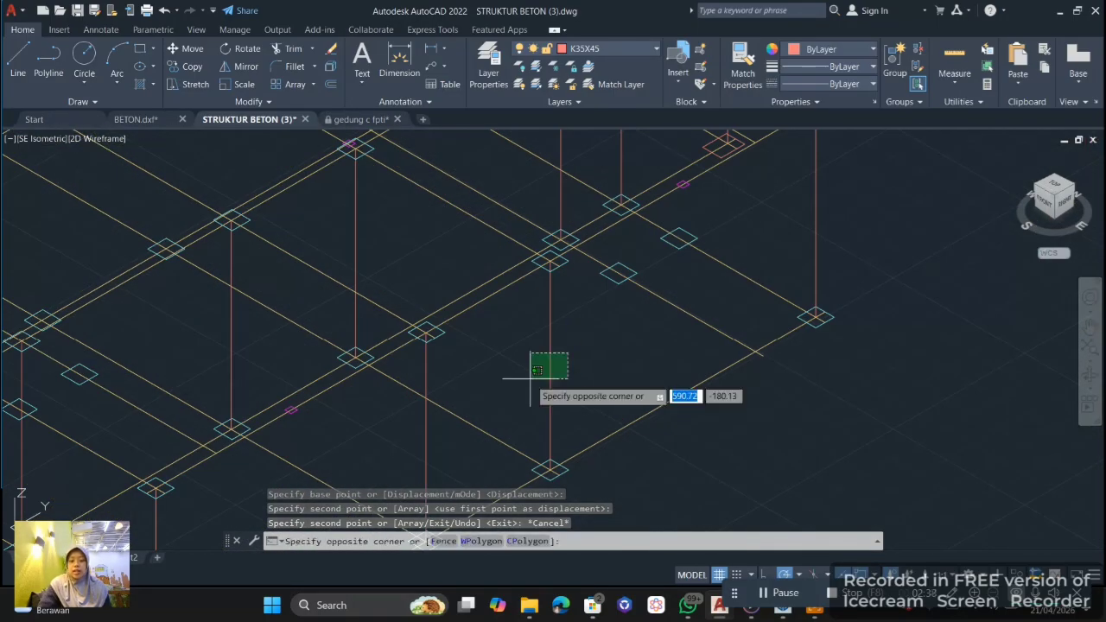
left_click(536, 372)
scroll(550, 352, "down", 2)
scroll(553, 294, "up", 3)
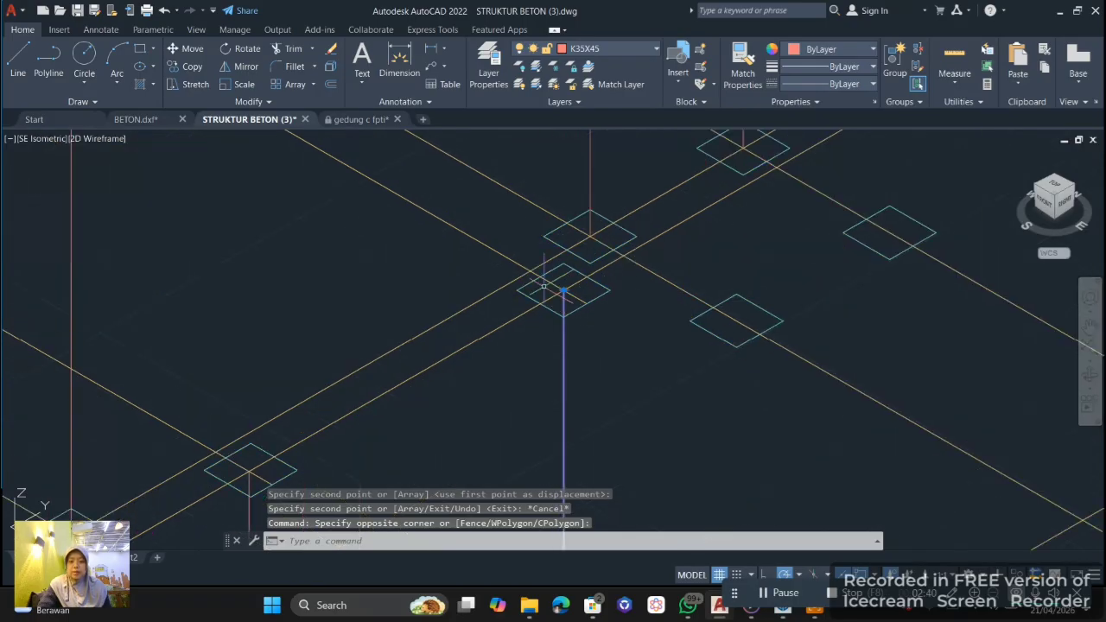
scroll(583, 242, "down", 3)
key("Escape")
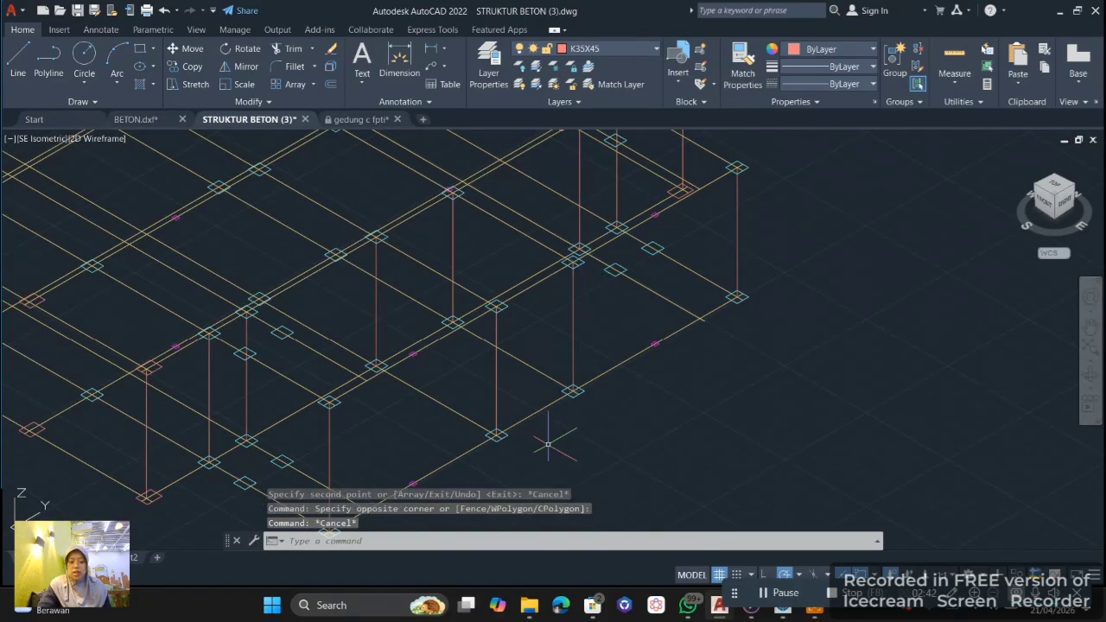
scroll(548, 440, "down", 6)
left_click(106, 384)
left_click(337, 517)
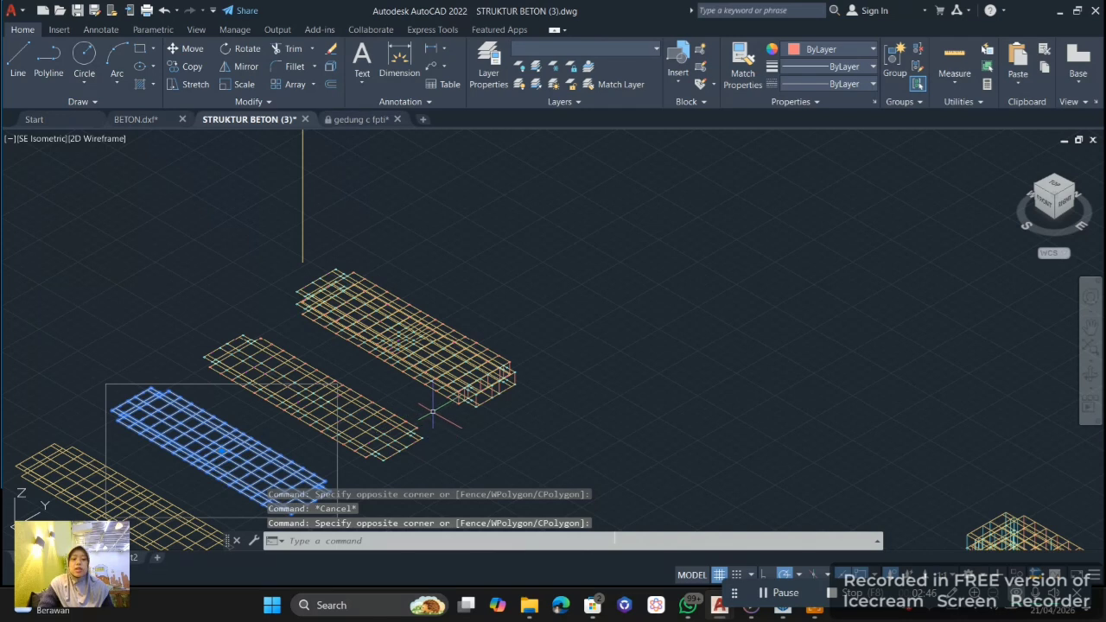
left_click(470, 350)
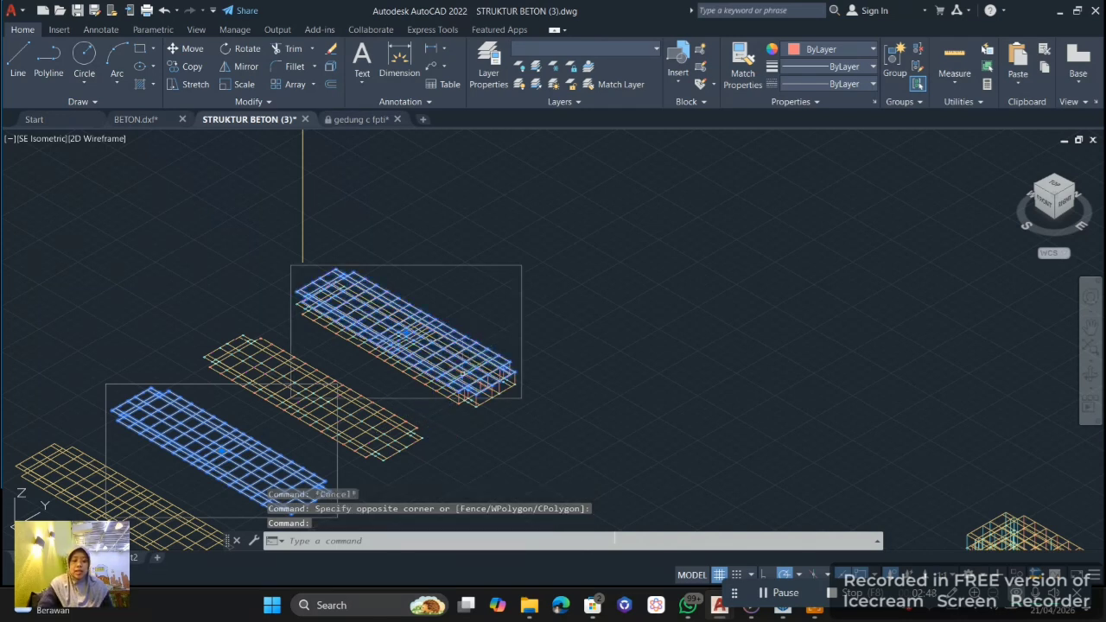
key("Escape")
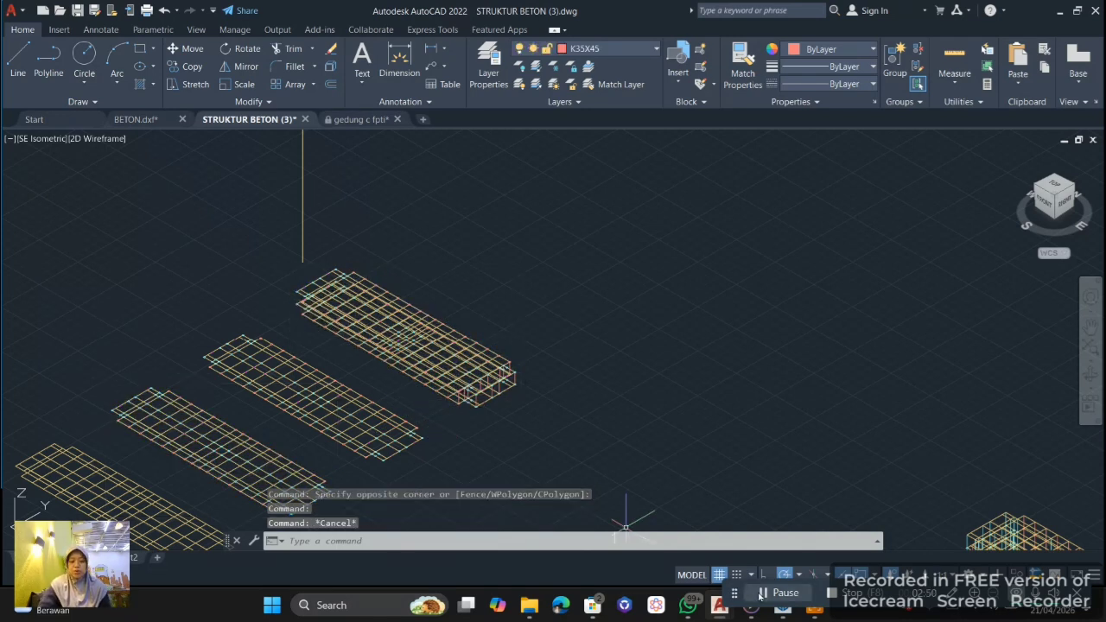
- Examine the finished multi-storey frame model with all floors stacked and columns in place
middle_click_drag(687, 450, 486, 356)
mouse_move(620, 417)
middle_mouse_down()
mouse_move(428, 362)
mouse_move(585, 352)
middle_mouse_up()
scroll(660, 371, "up", 6)
middle_click_drag(704, 402, 629, 342)
scroll(629, 341, "up", 2)
scroll(634, 341, "down", 4)
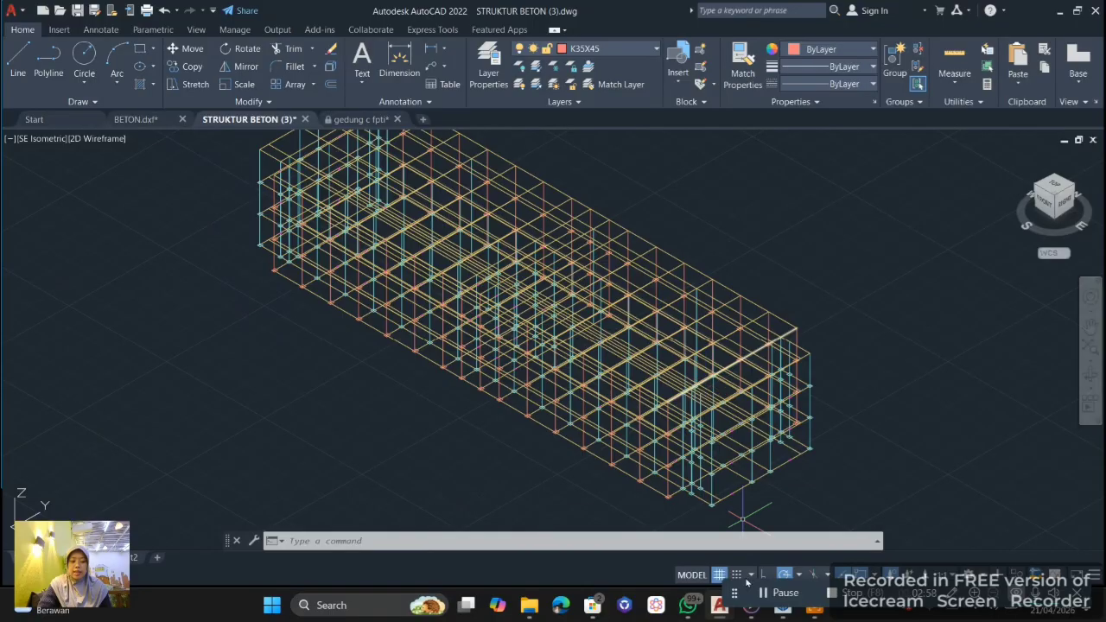
left_click(780, 594)
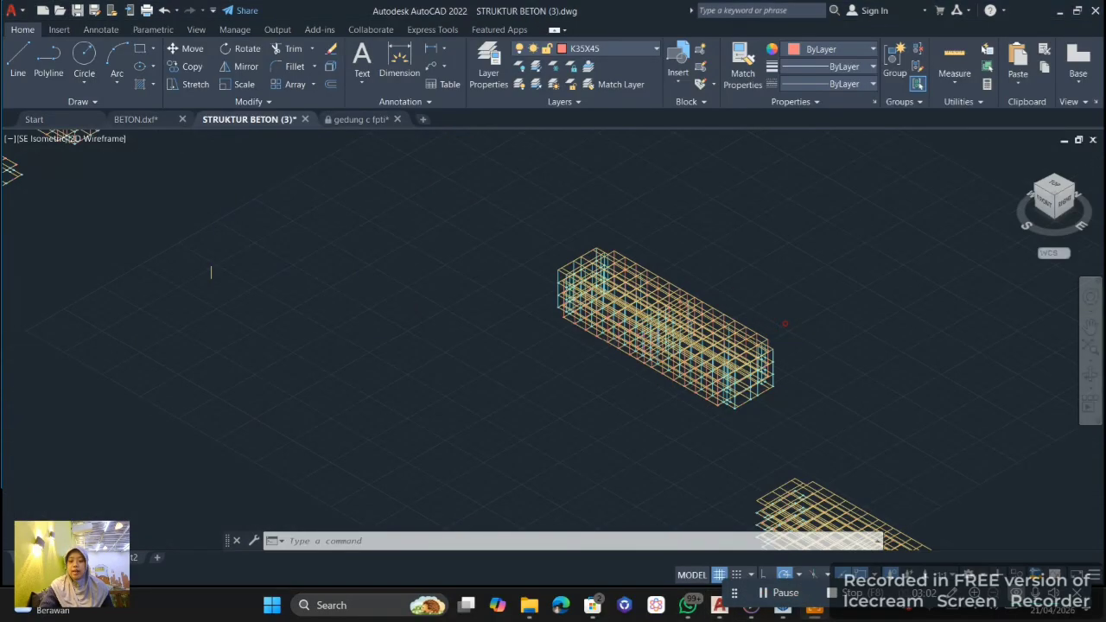
scroll(803, 316, "down", 1)
scroll(778, 329, "up", 1)
scroll(342, 345, "down", 1)
scroll(733, 377, "up", 3)
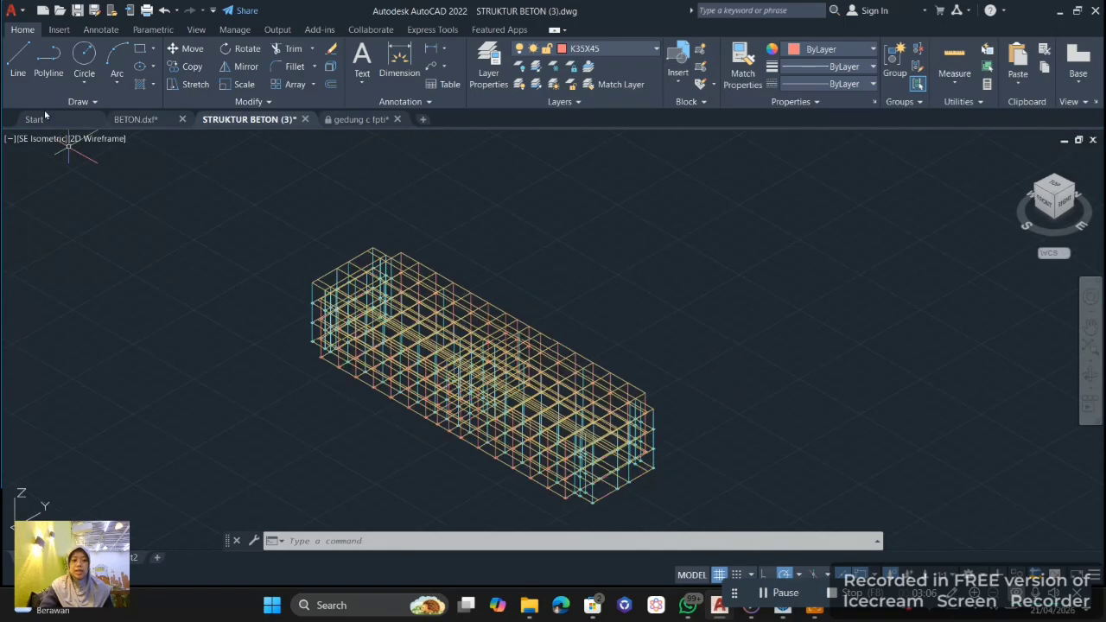
- Save the drawing as an AutoCAD 2013/LT2013 DXF, adding the author's name after STRUKTUR BETON in the file name
left_click(94, 12)
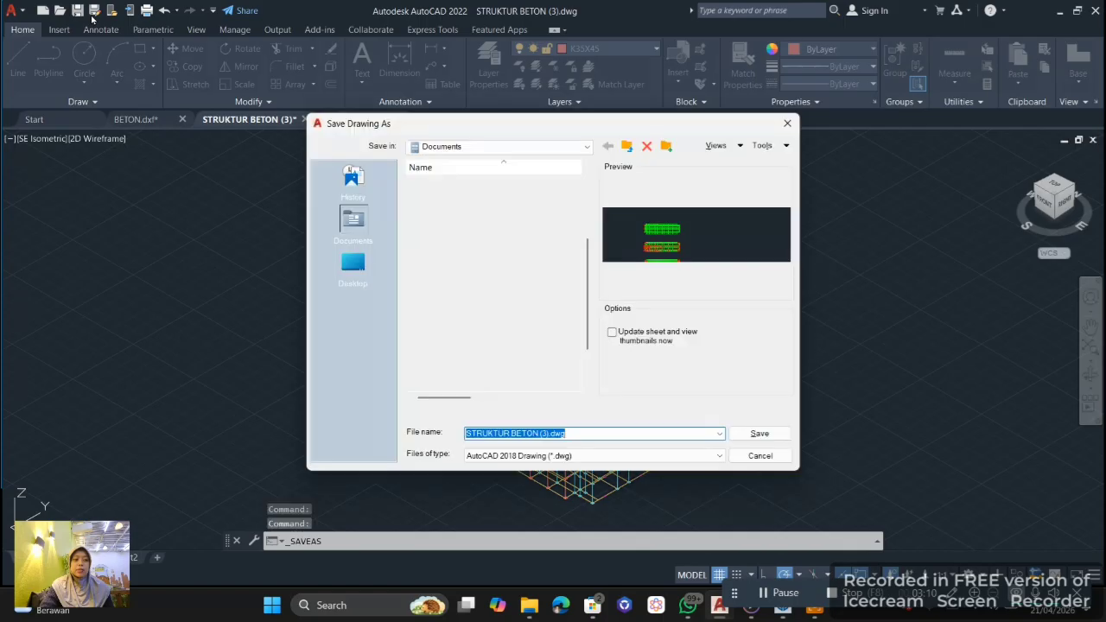
left_click(542, 433)
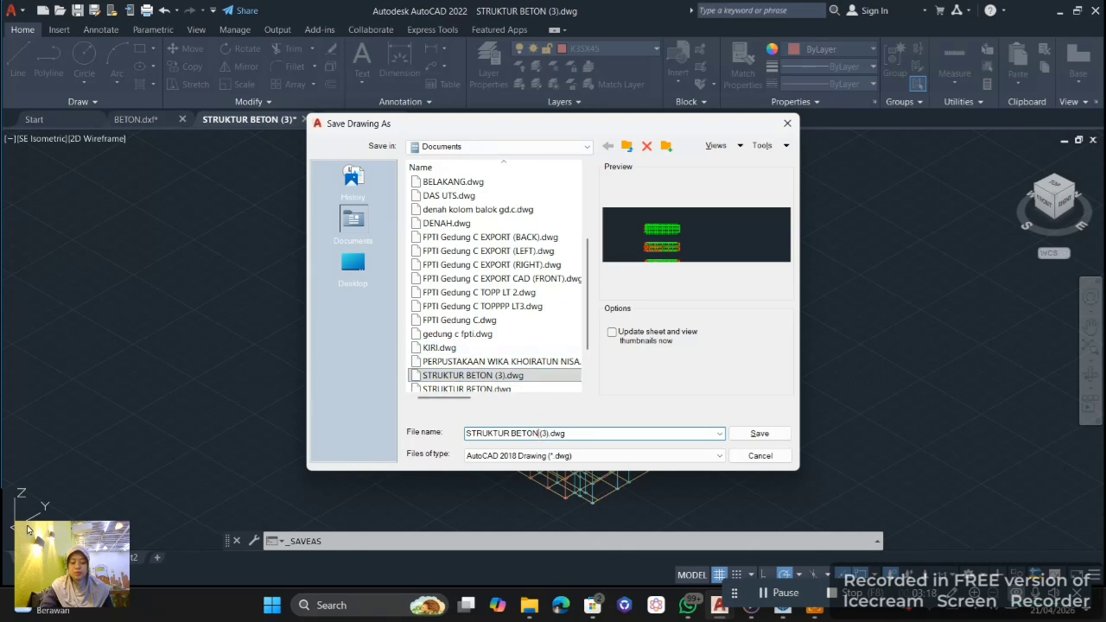
type("JIHAN")
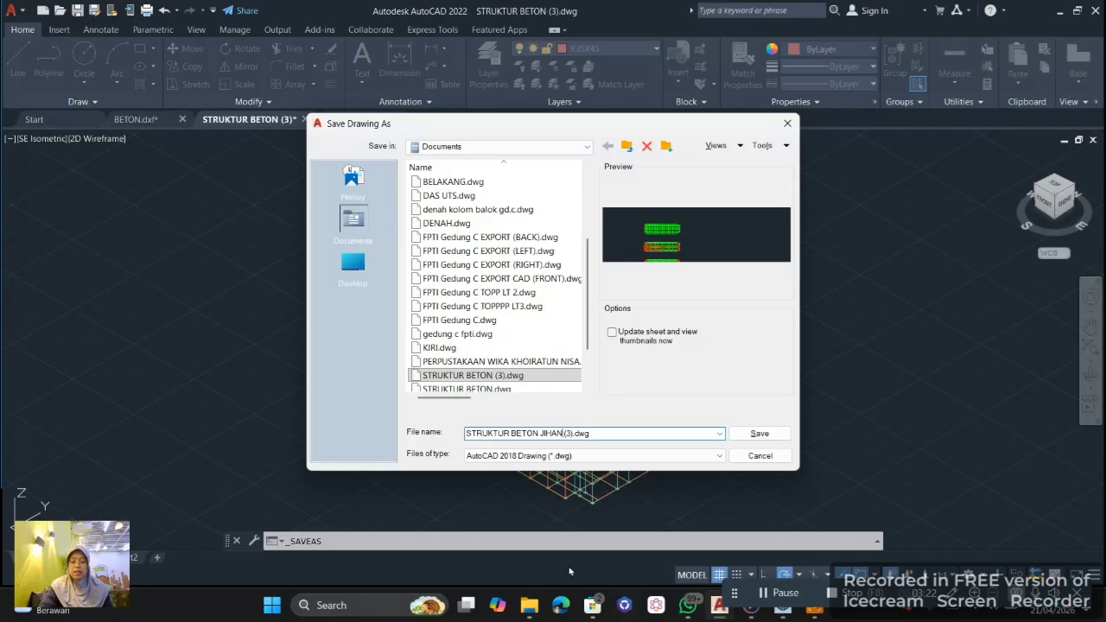
left_click(579, 457)
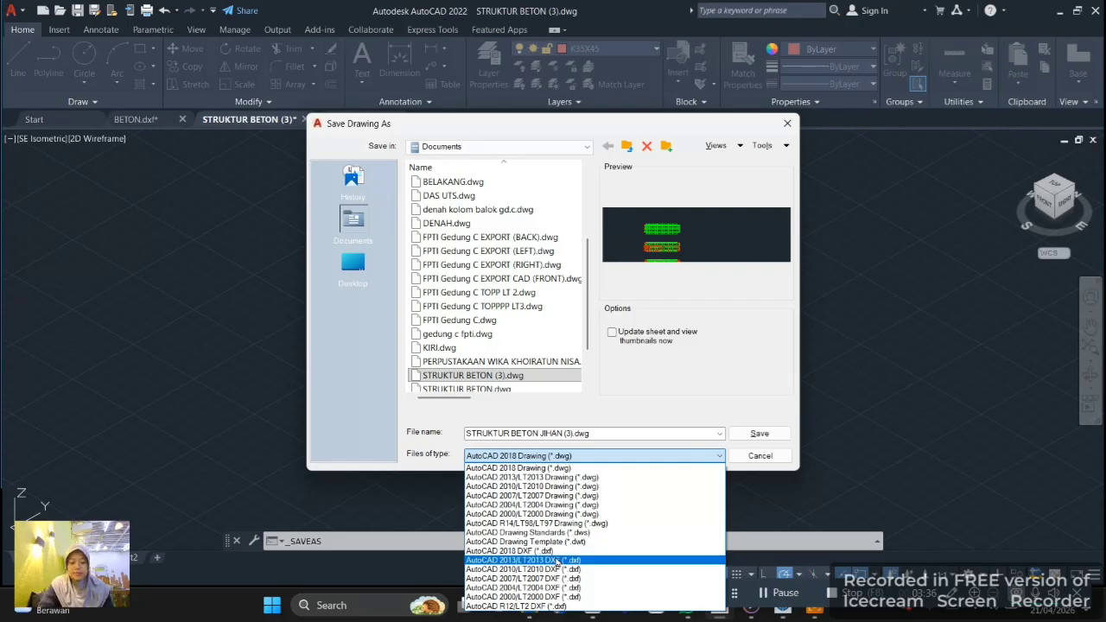
left_click(558, 560)
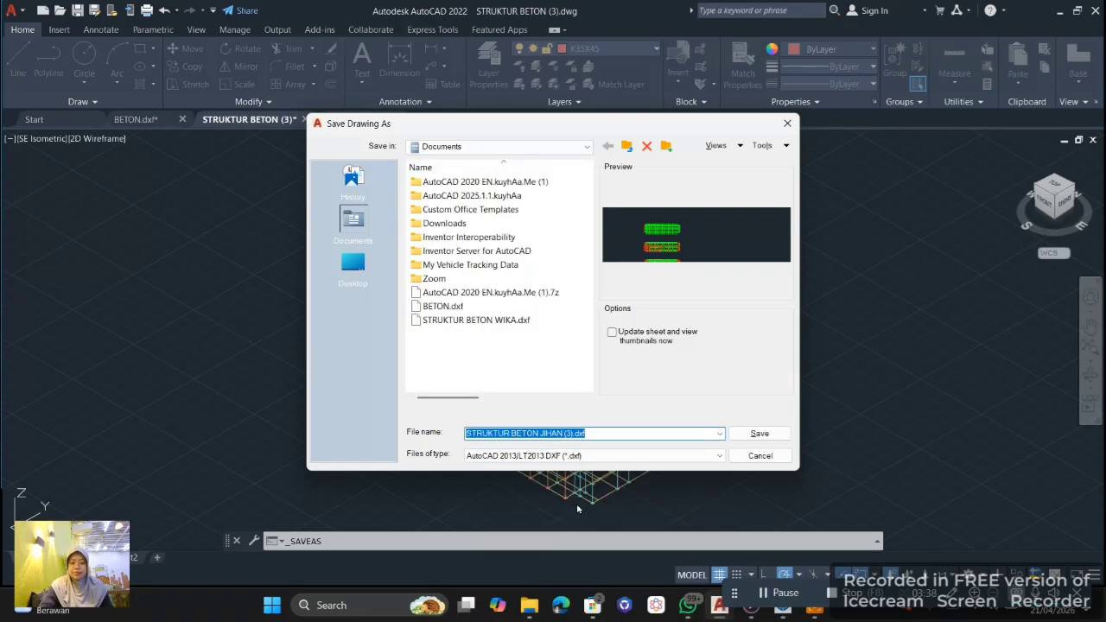
left_click(753, 439)
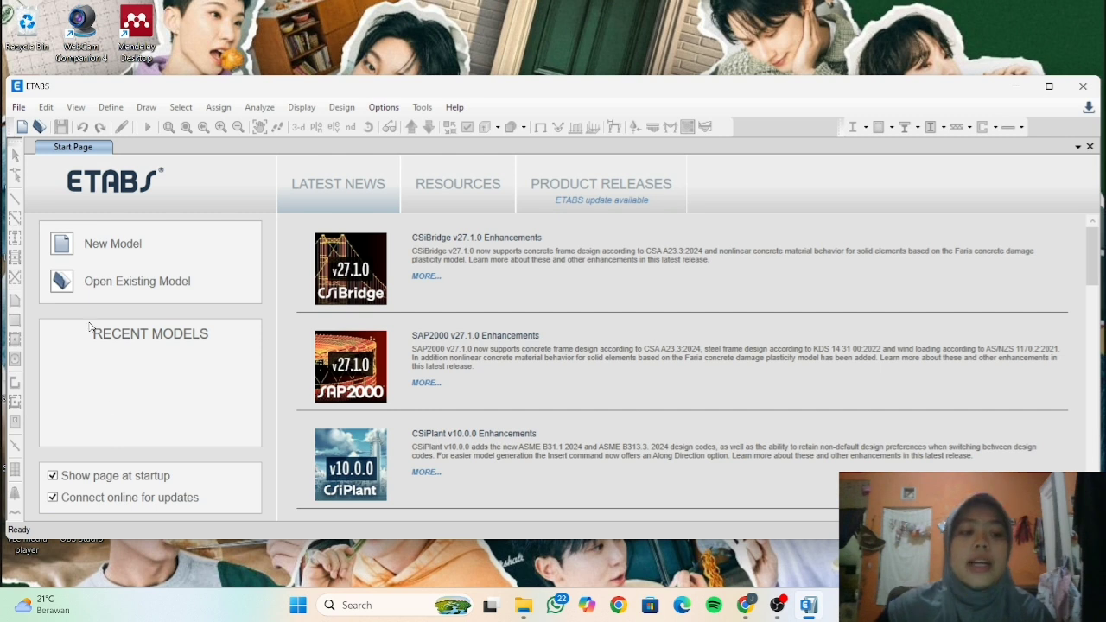
- Switch to ETABS and start a new model with built-in settings: Metric SI, United States, AISC15, AISC 360-16 and ACI 318-19
left_click(85, 245)
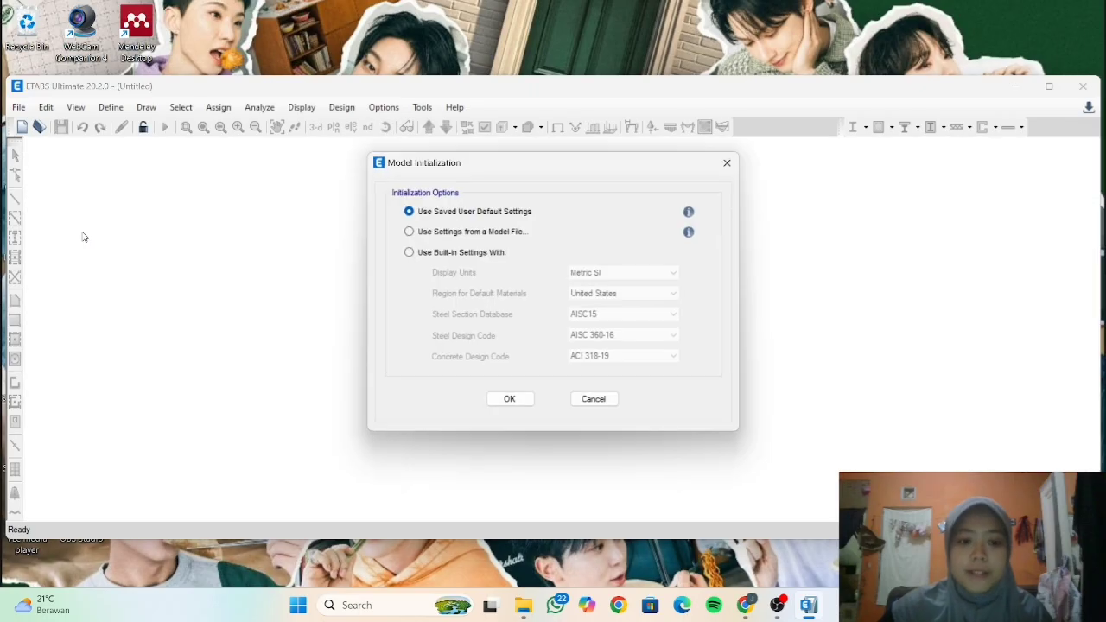
left_click(411, 254)
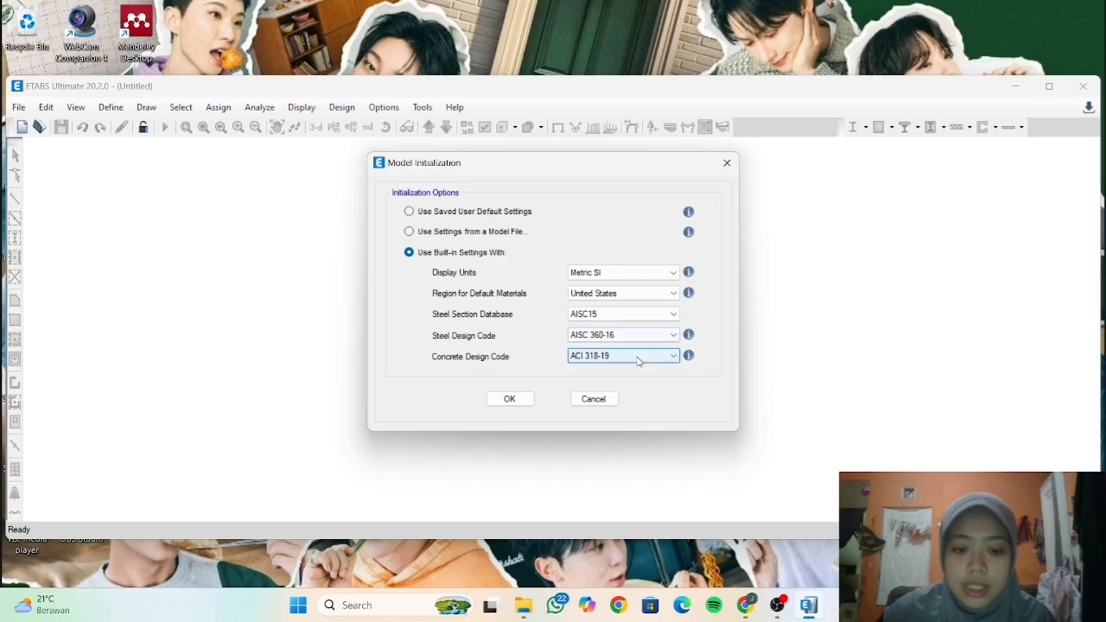
left_click(512, 398)
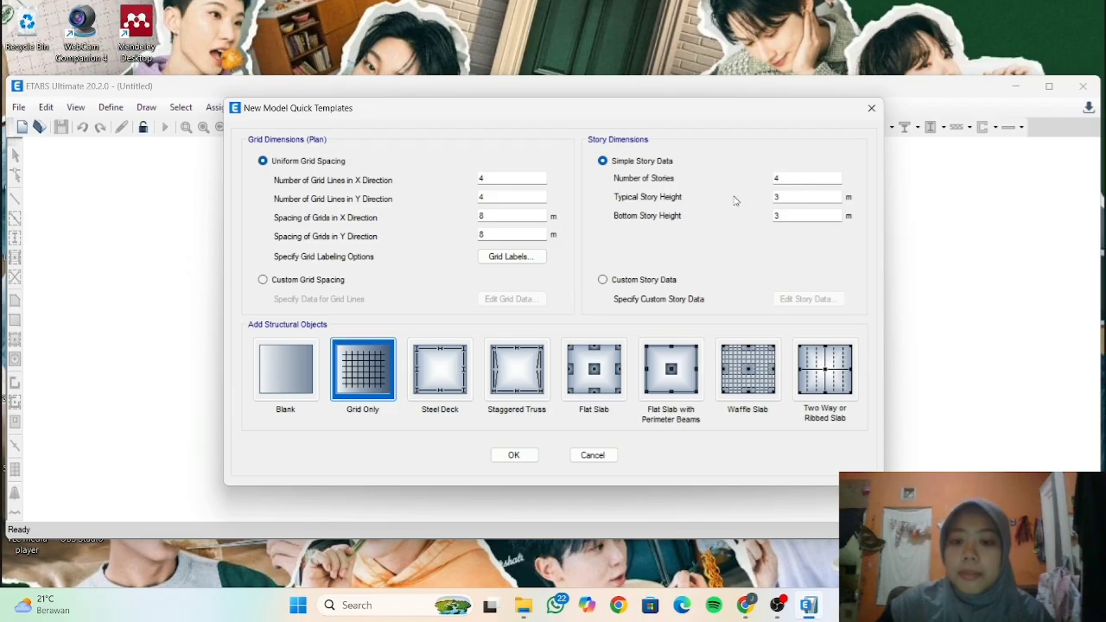
- Set the typical and bottom story heights to 3.45 m and create the model from the Blank template
double_click(787, 196)
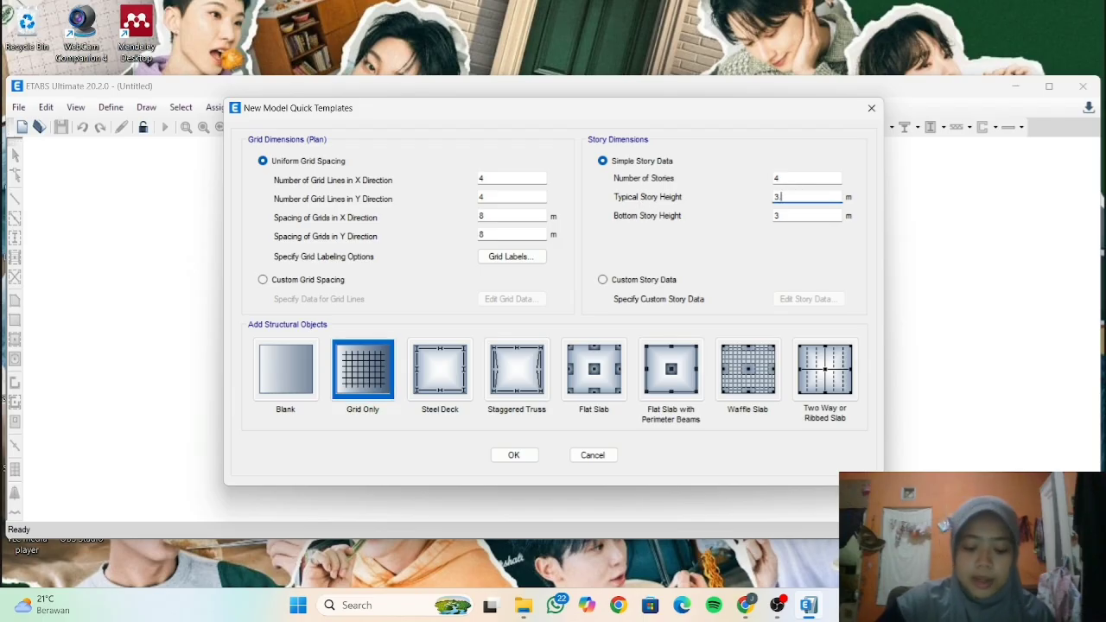
left_click(808, 217)
left_click(806, 197)
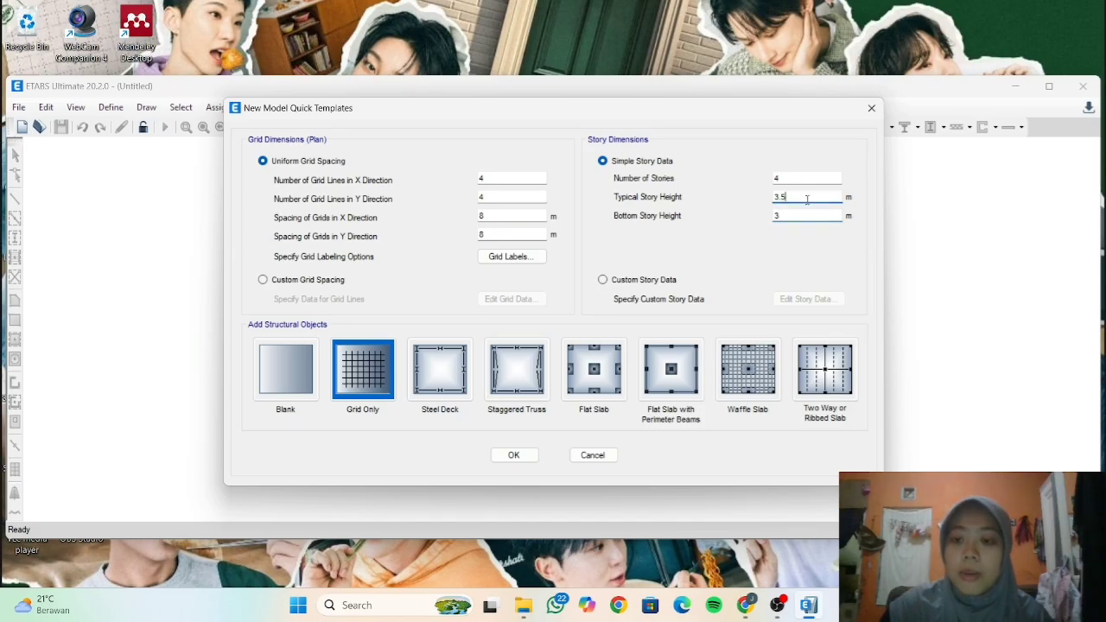
key("BackSpace")
type("45")
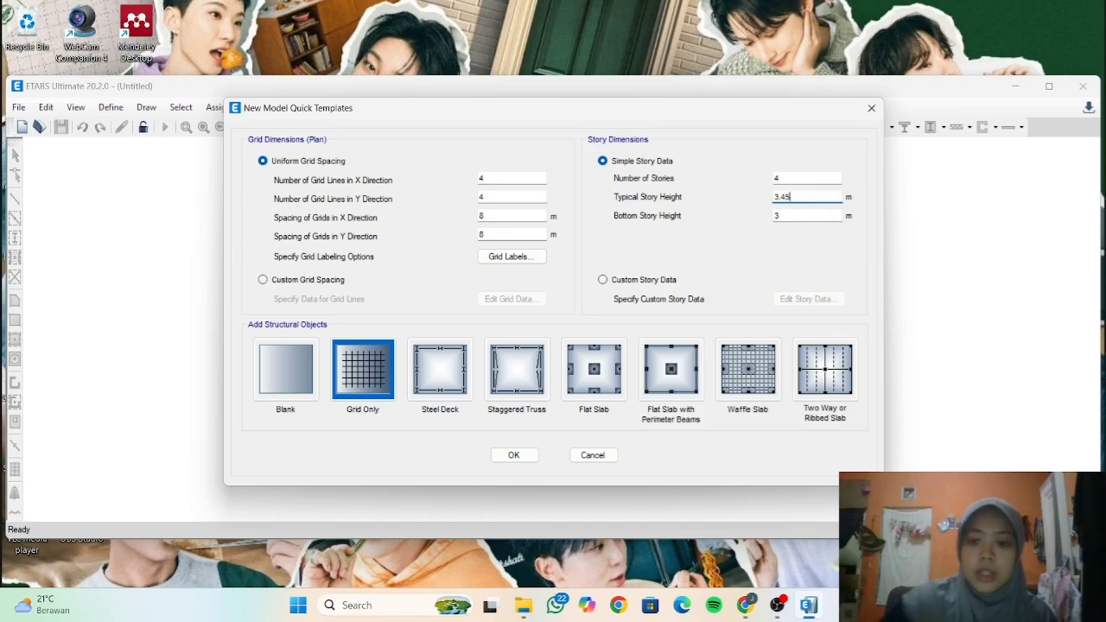
left_click(802, 215)
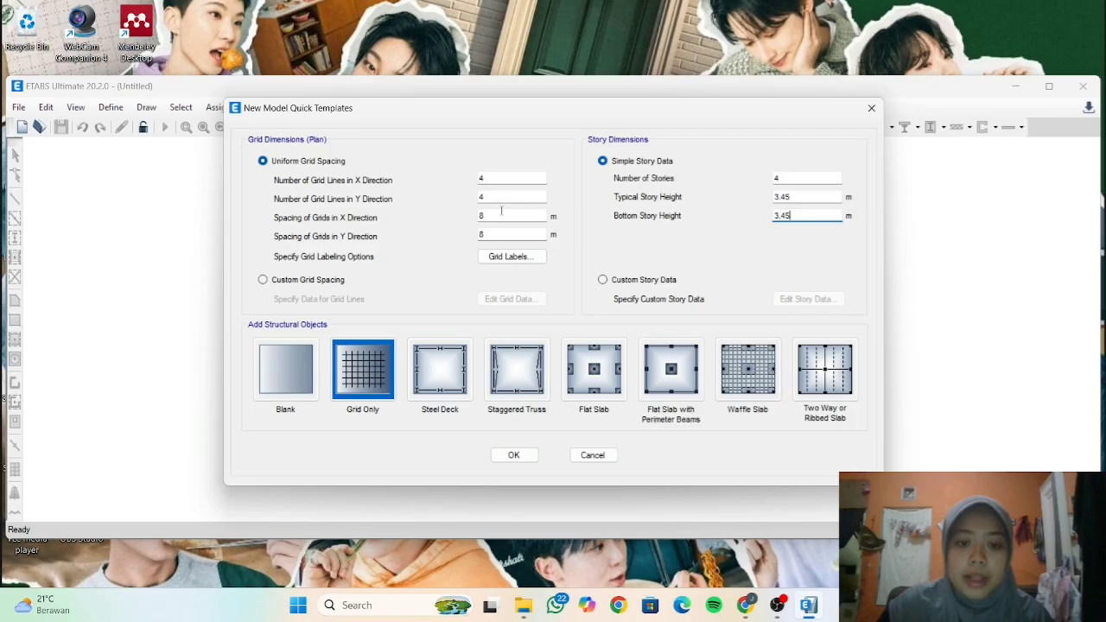
left_click(304, 371)
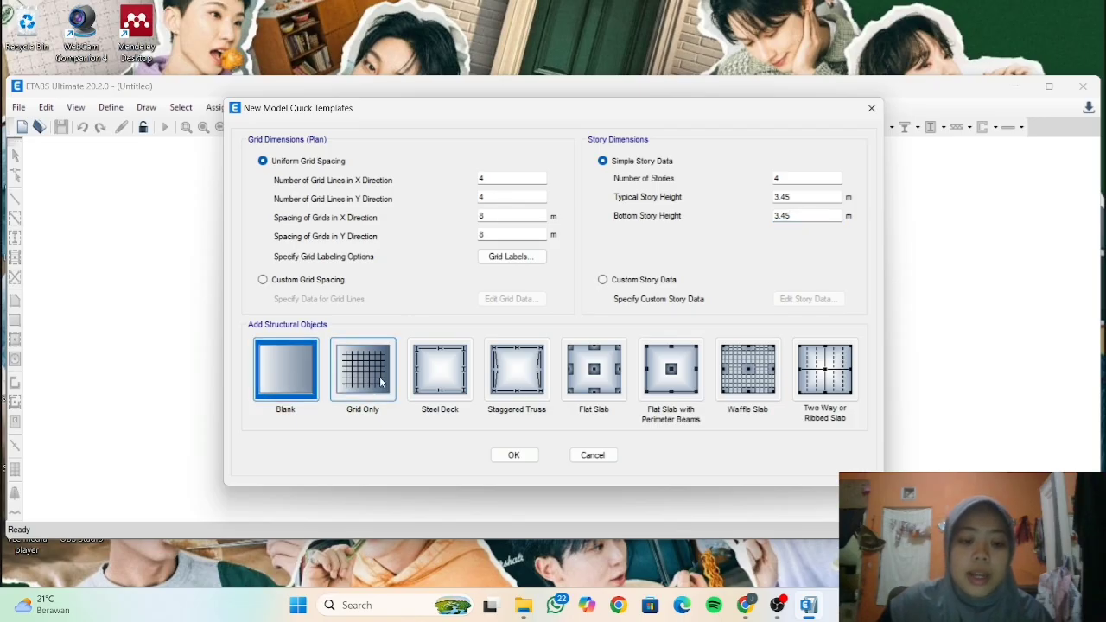
left_click(529, 458)
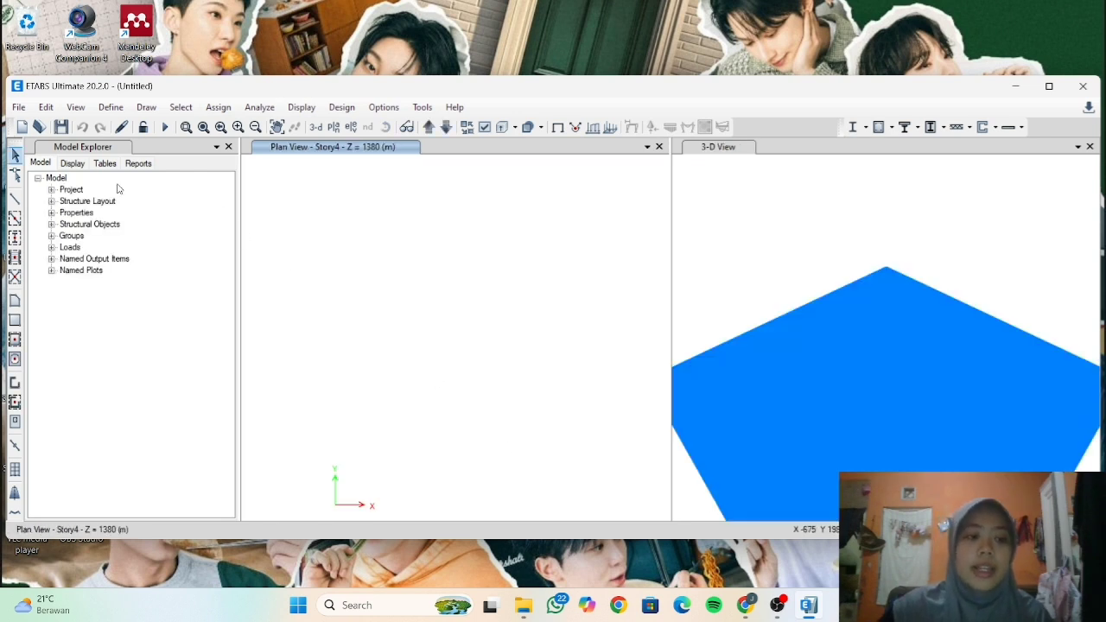
- Add a new concrete rectangular frame section named K35/35 with a light red display colour
left_click(111, 107)
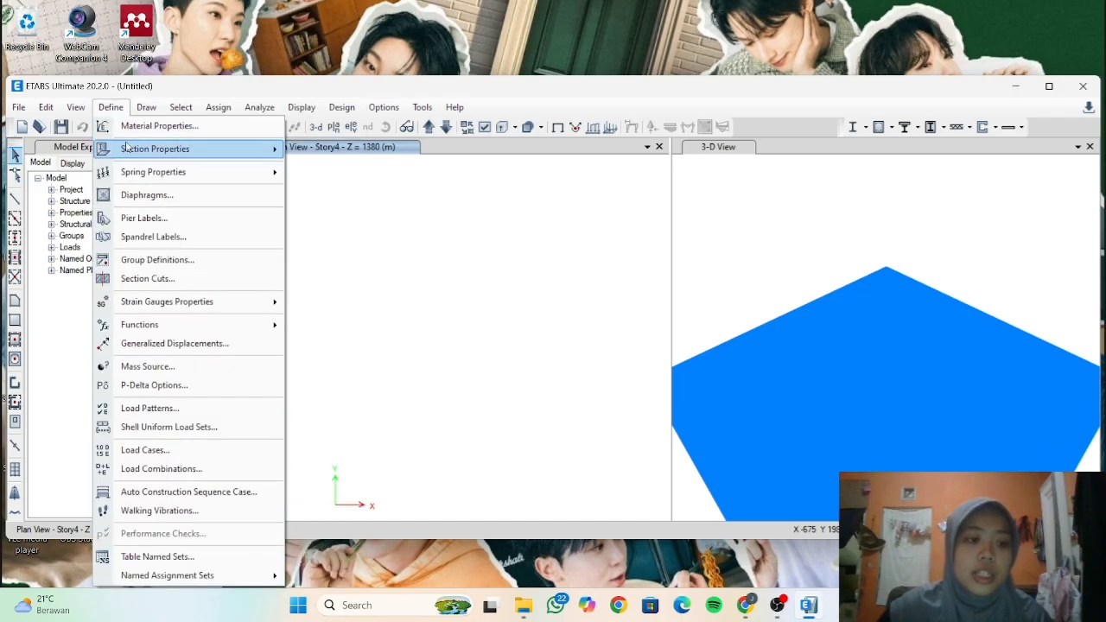
mouse_move(130, 149)
left_click(317, 152)
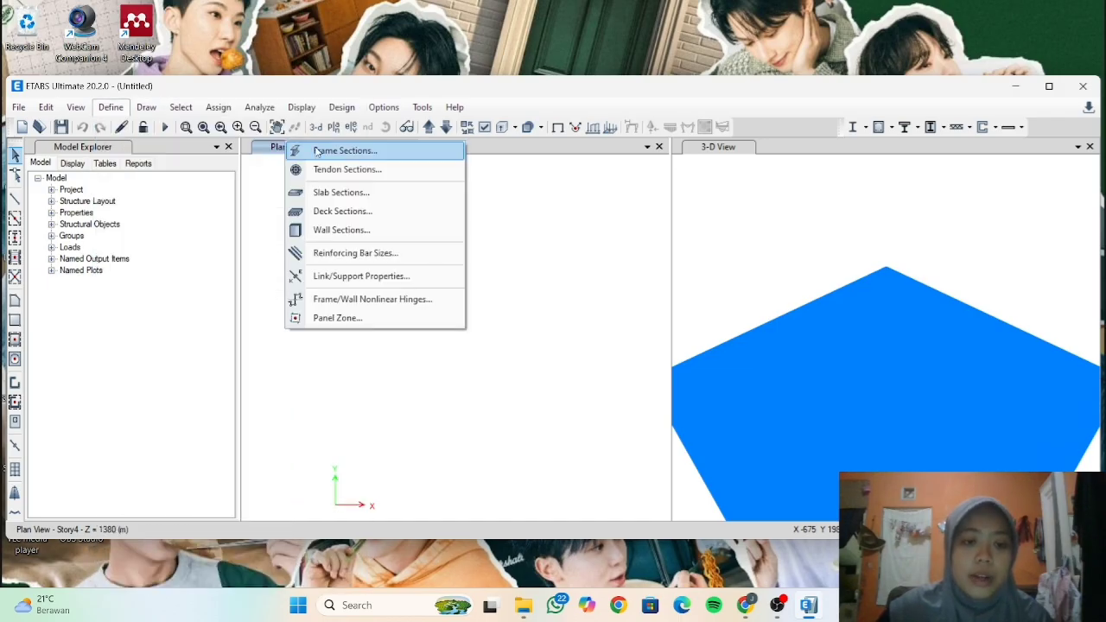
left_click(317, 152)
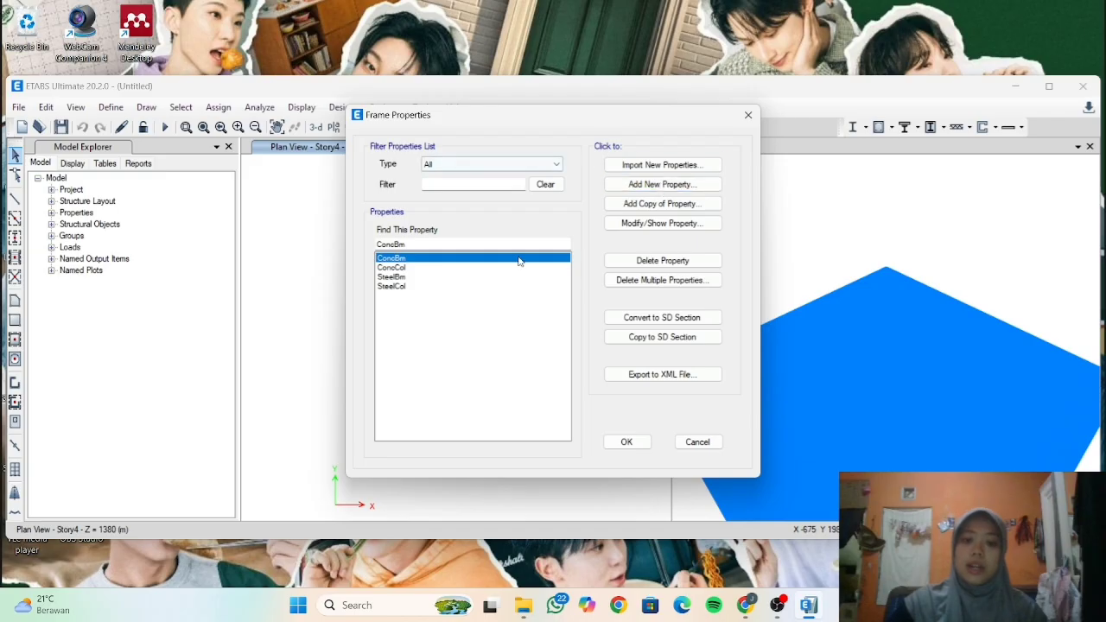
left_click(654, 187)
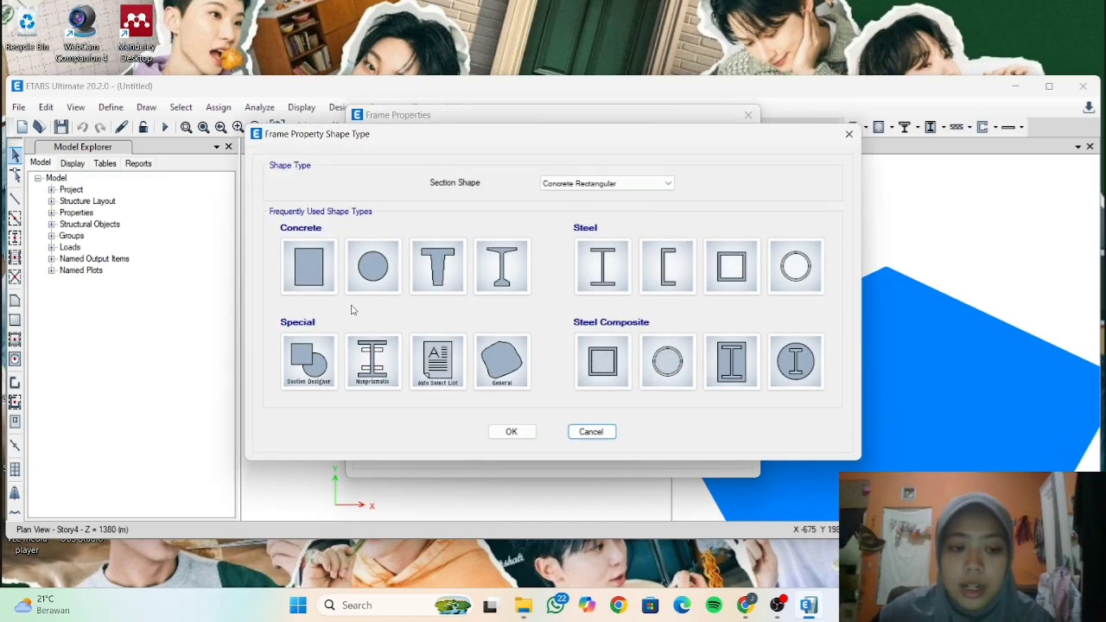
left_click(309, 268)
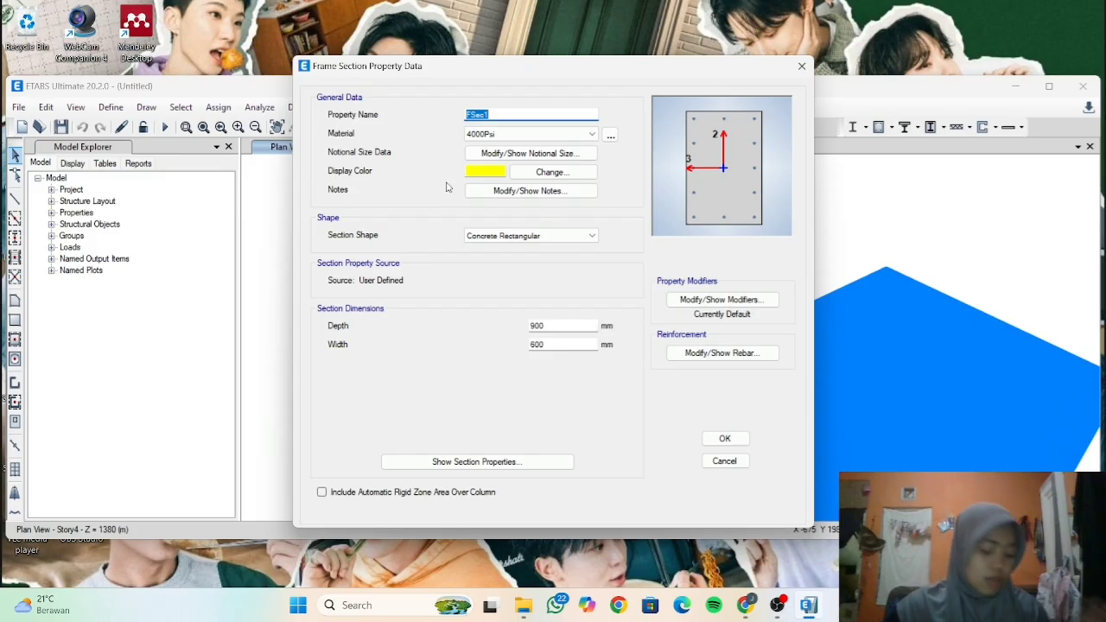
type("K35/35")
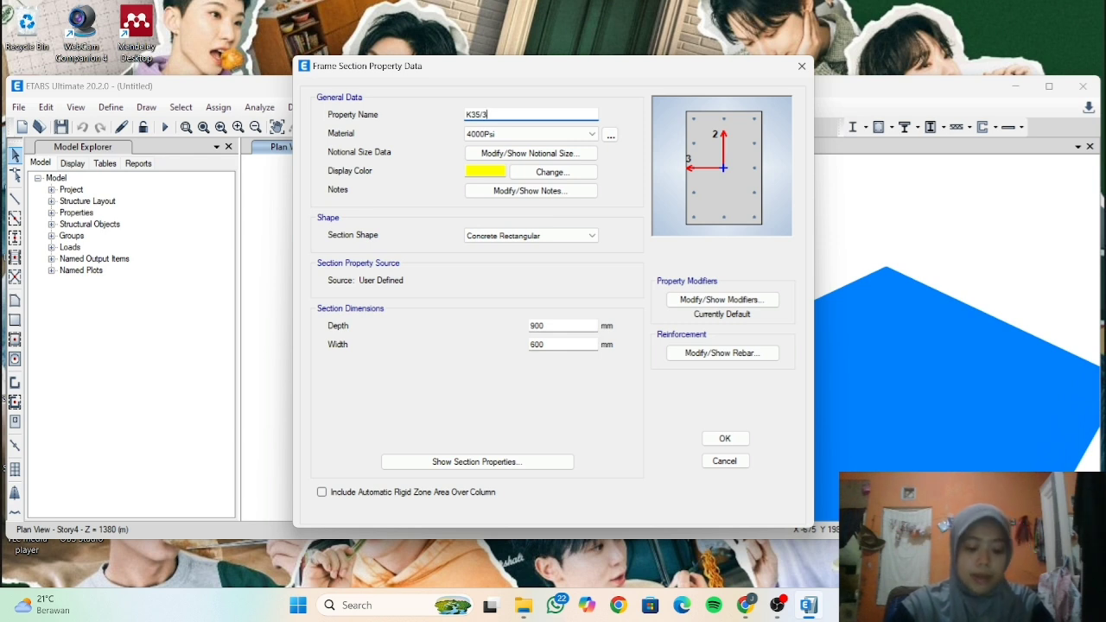
left_click(476, 174)
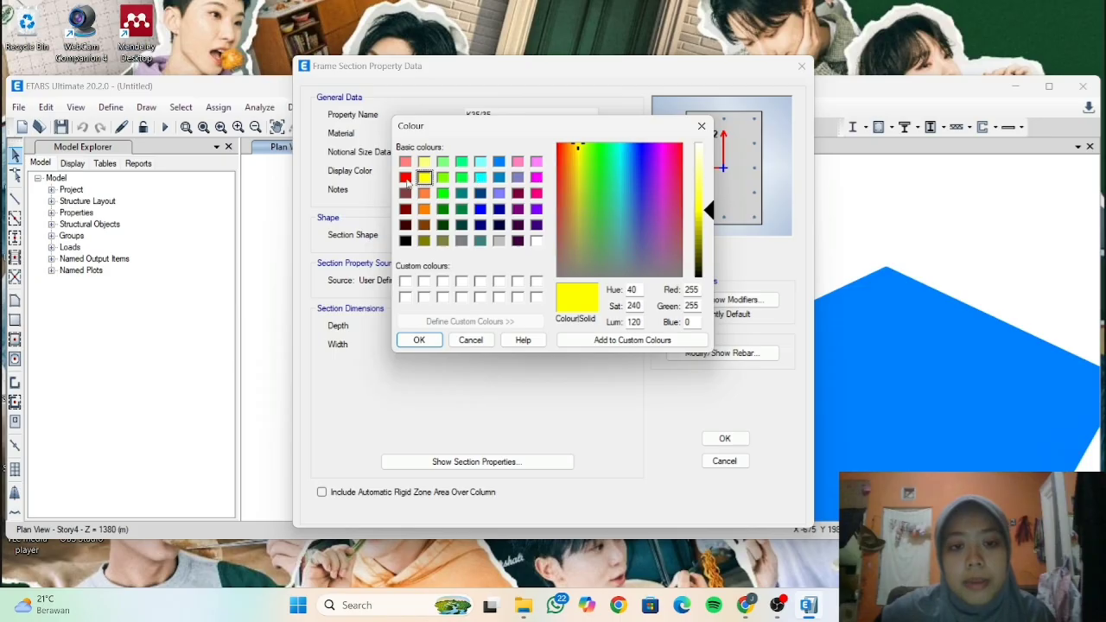
left_click(406, 162)
left_click(419, 340)
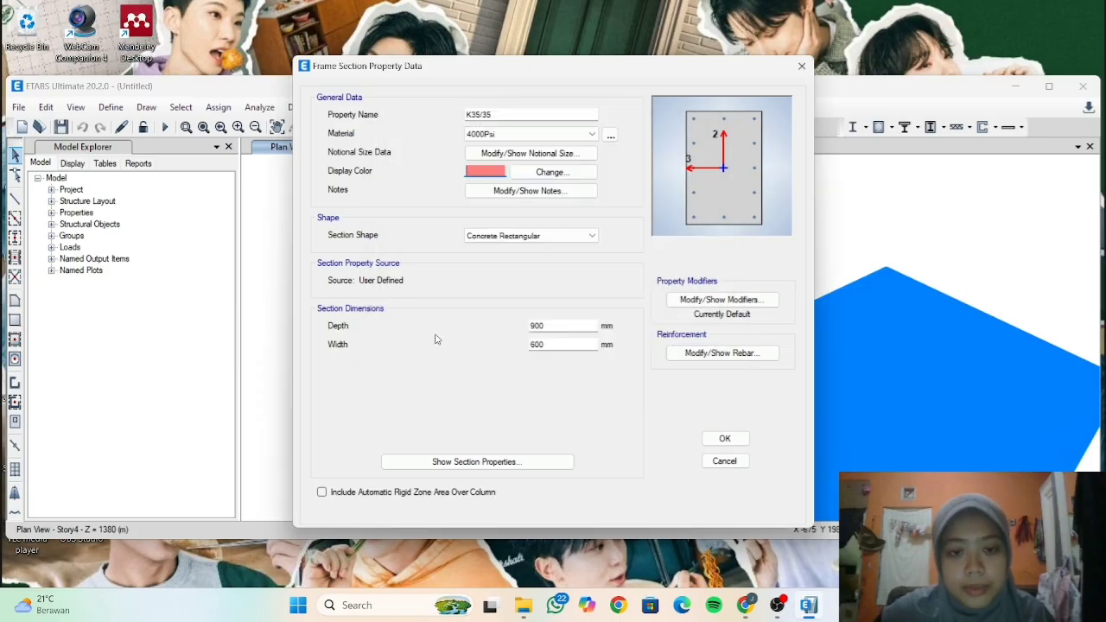
- Set the K35/35 section's depth and width to 350 mm each and accept the section
left_click_drag(554, 326, 527, 329)
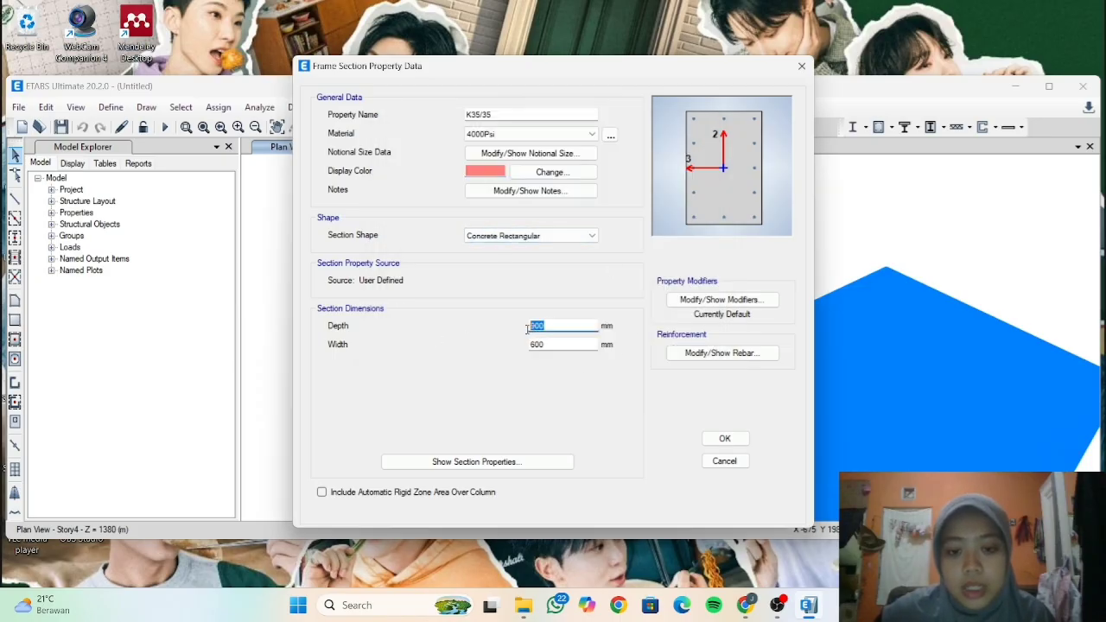
type("350")
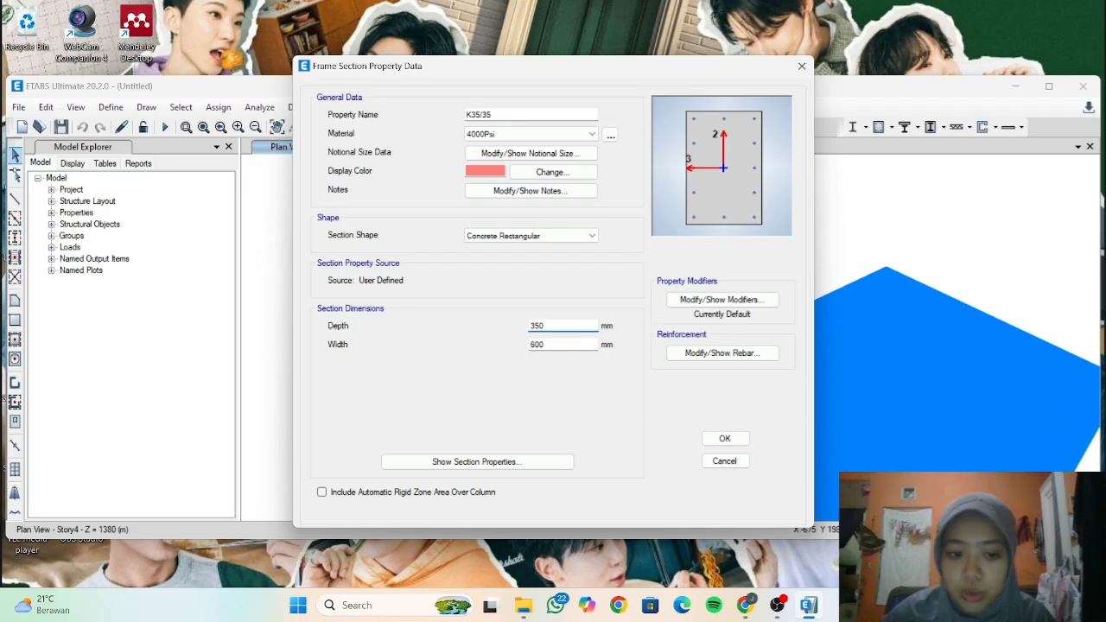
left_click(545, 344)
left_click_drag(544, 344, 529, 345)
type("50")
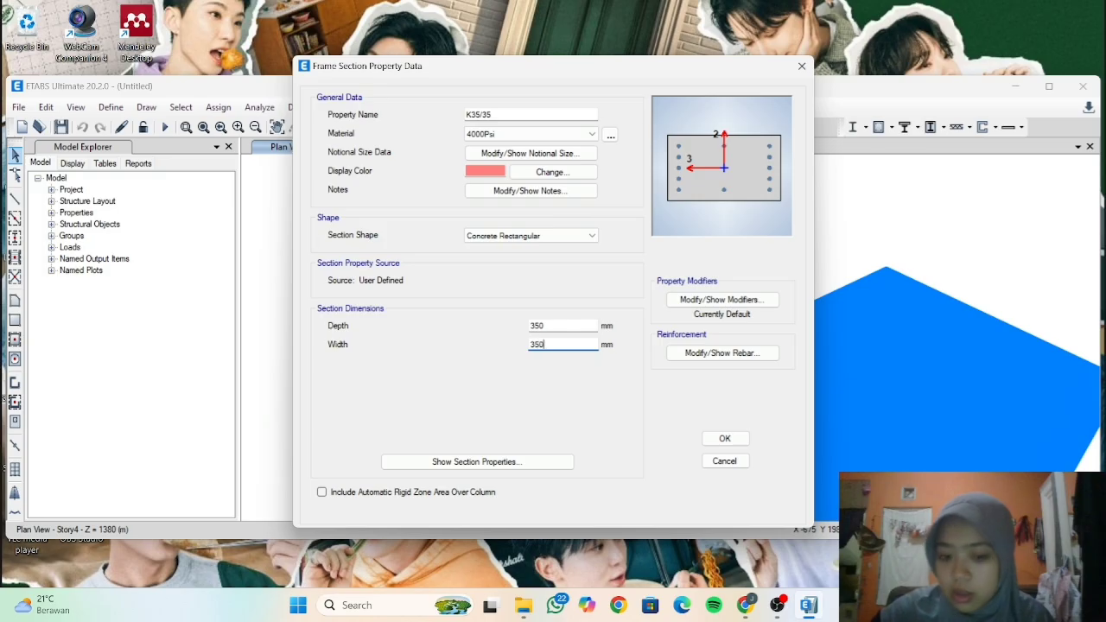
left_click(724, 438)
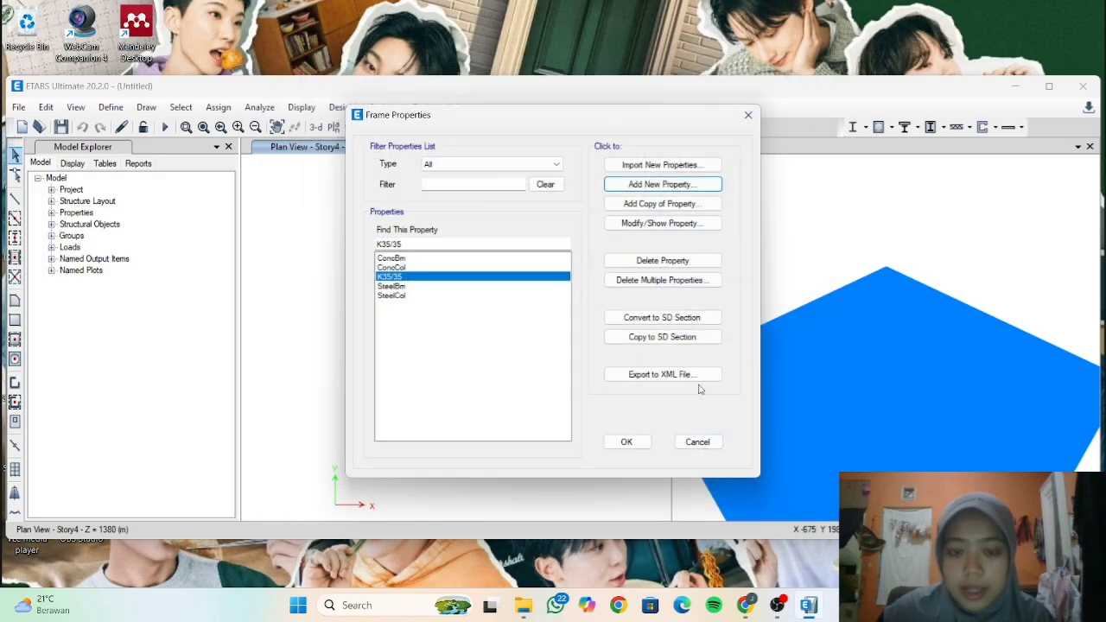
- Add another concrete rectangular frame section named K35/40, keeping its blue display colour
left_click(662, 184)
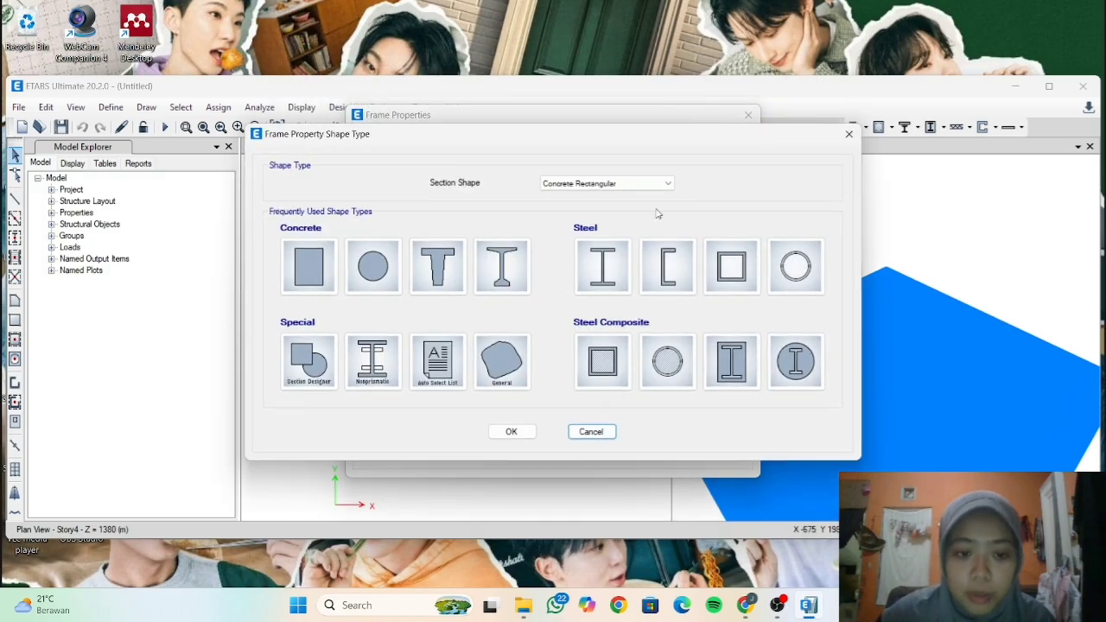
left_click(312, 272)
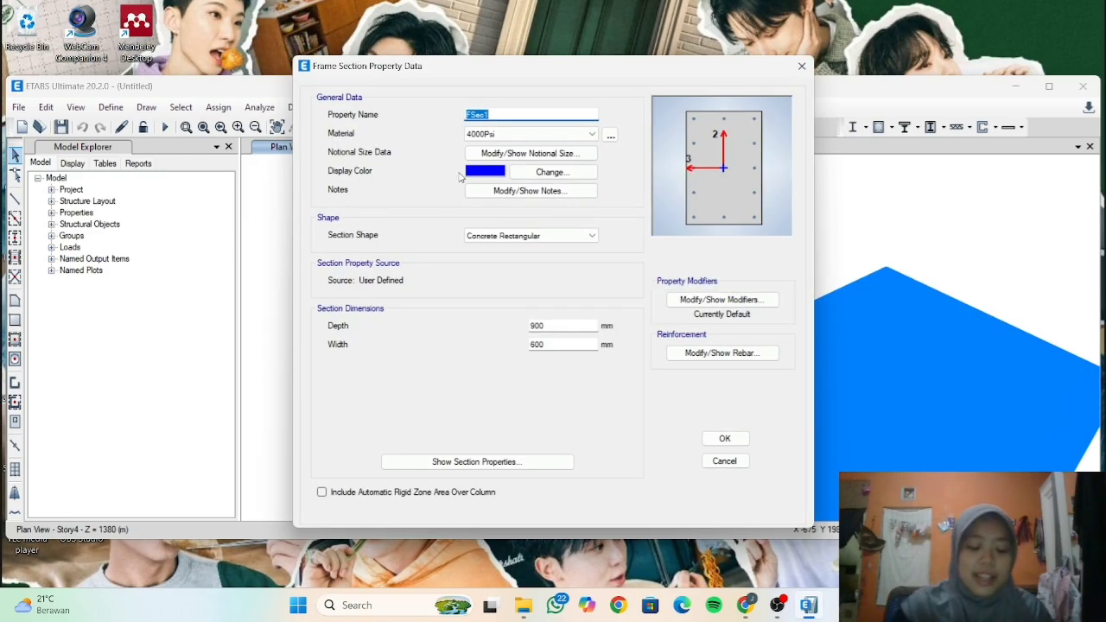
type("K")
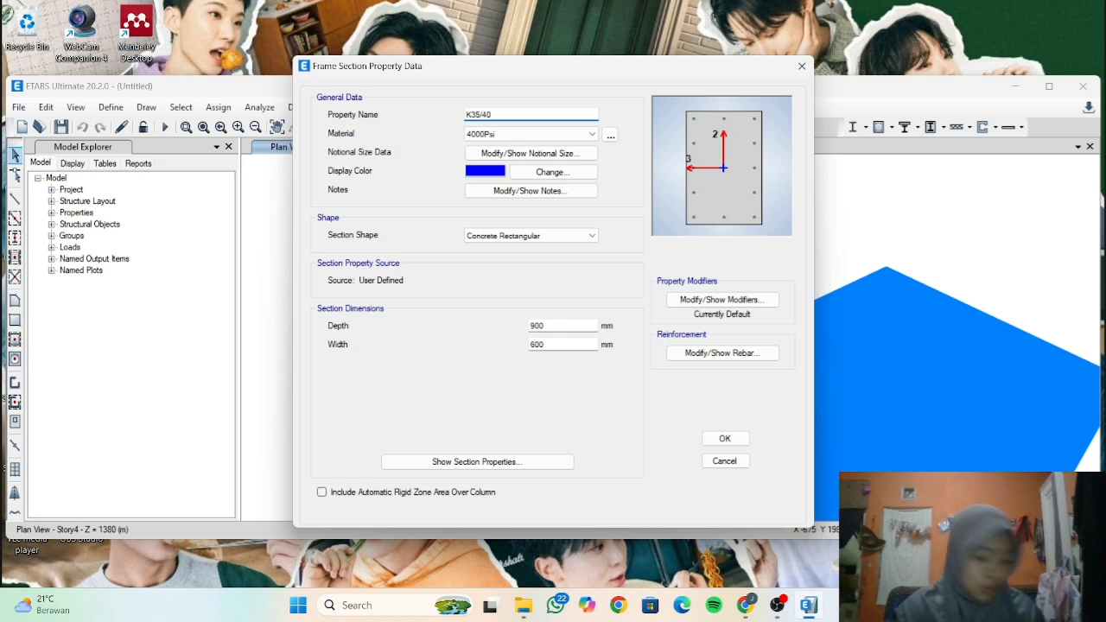
type("35/40")
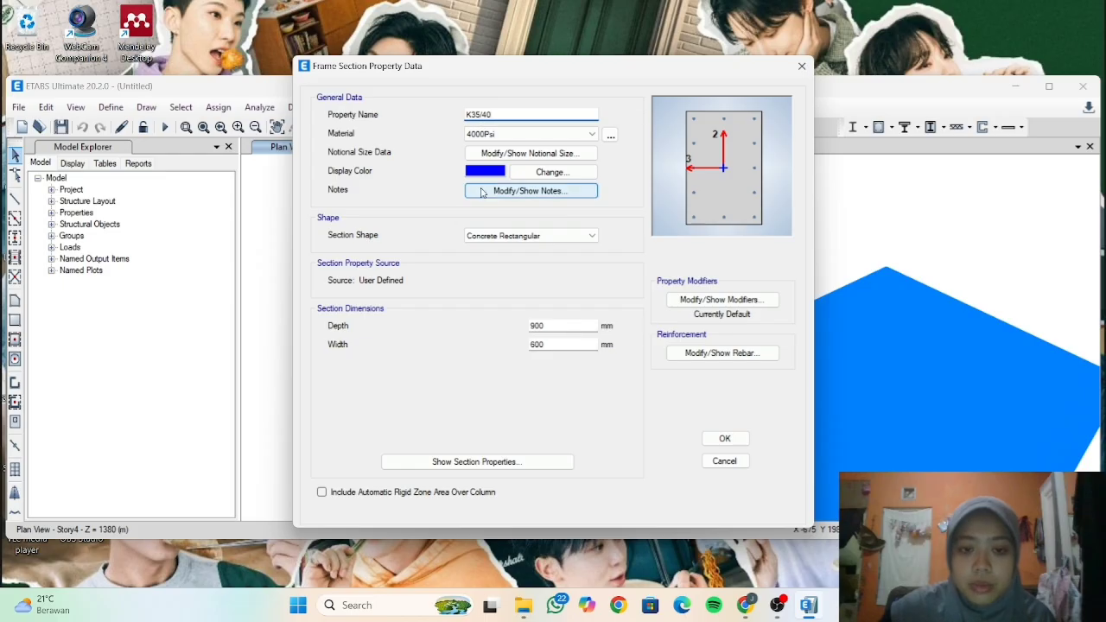
left_click(550, 172)
left_click(423, 339)
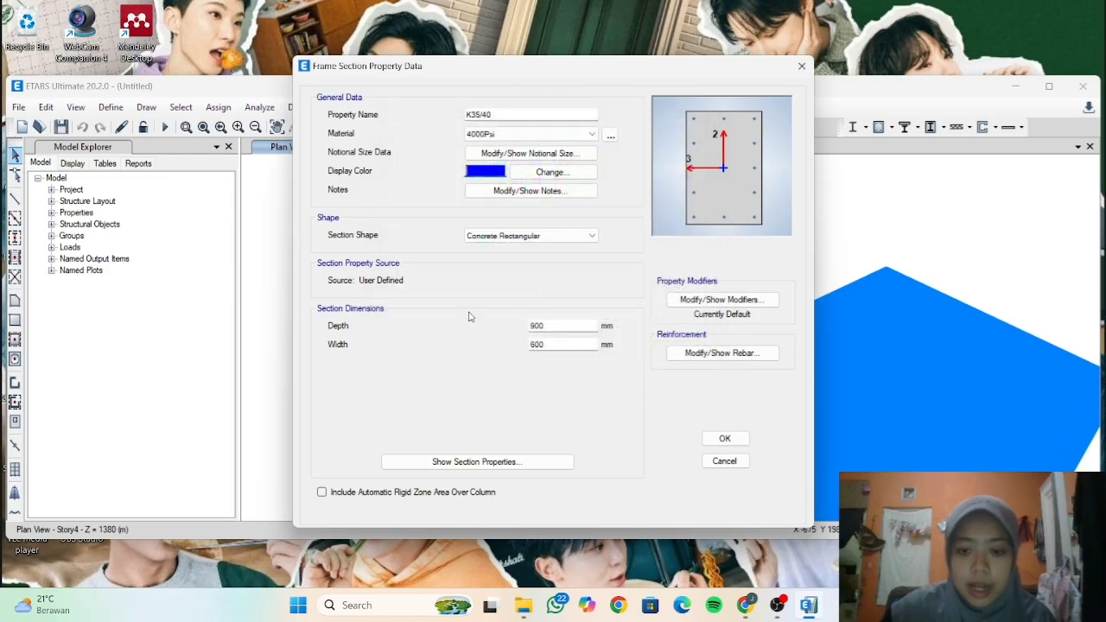
- Set the K35/40 section's depth to 400 mm and width to 350 mm, and accept the section
double_click(562, 326)
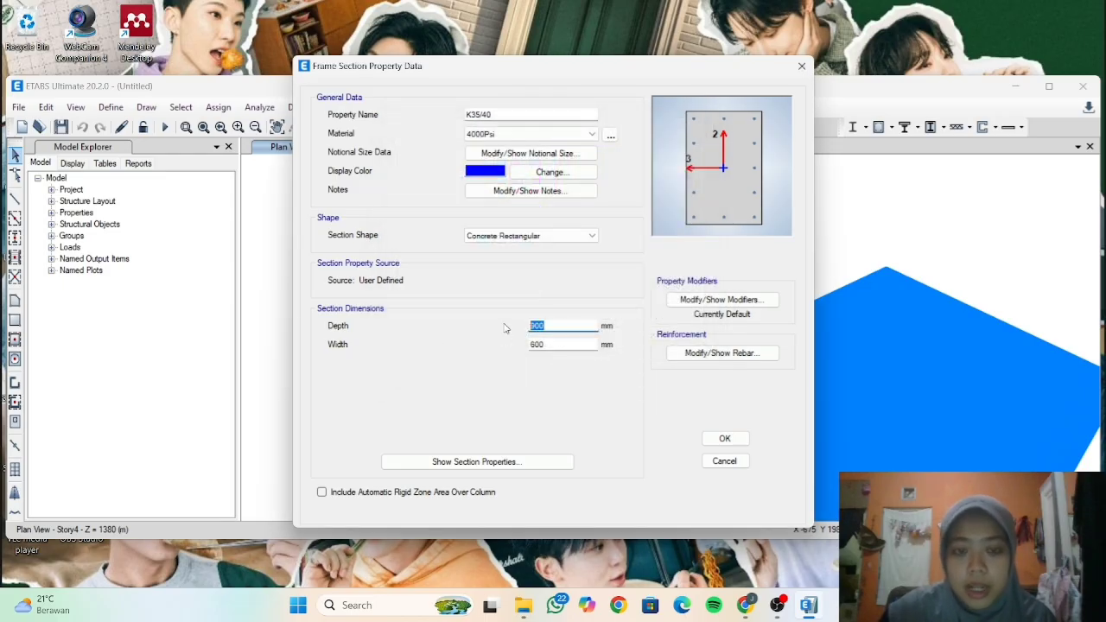
type("400")
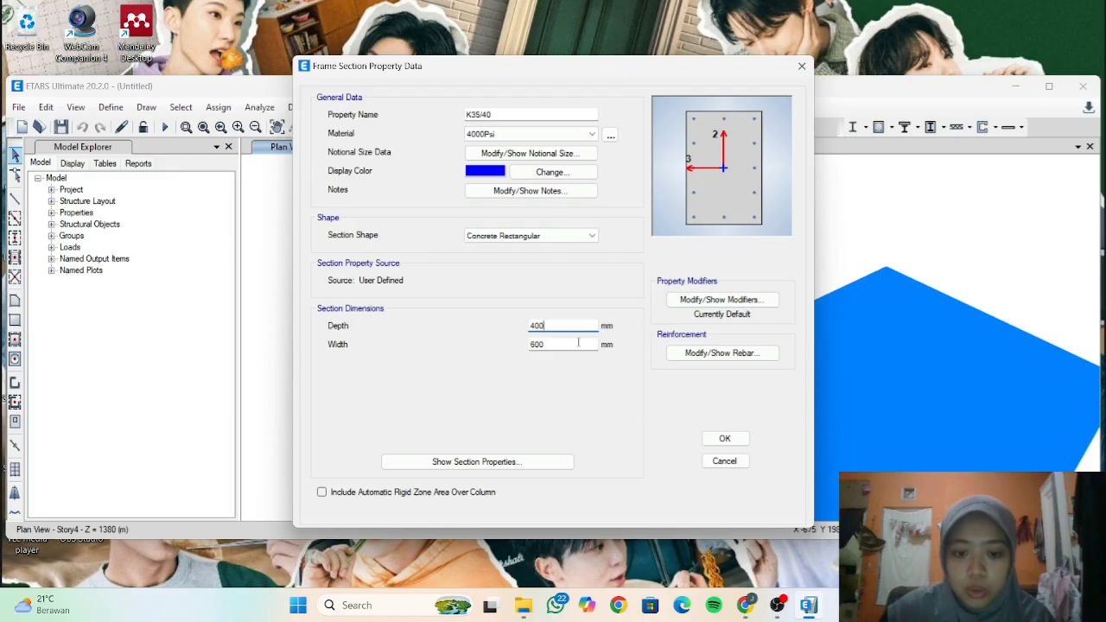
key("Tab")
type("3")
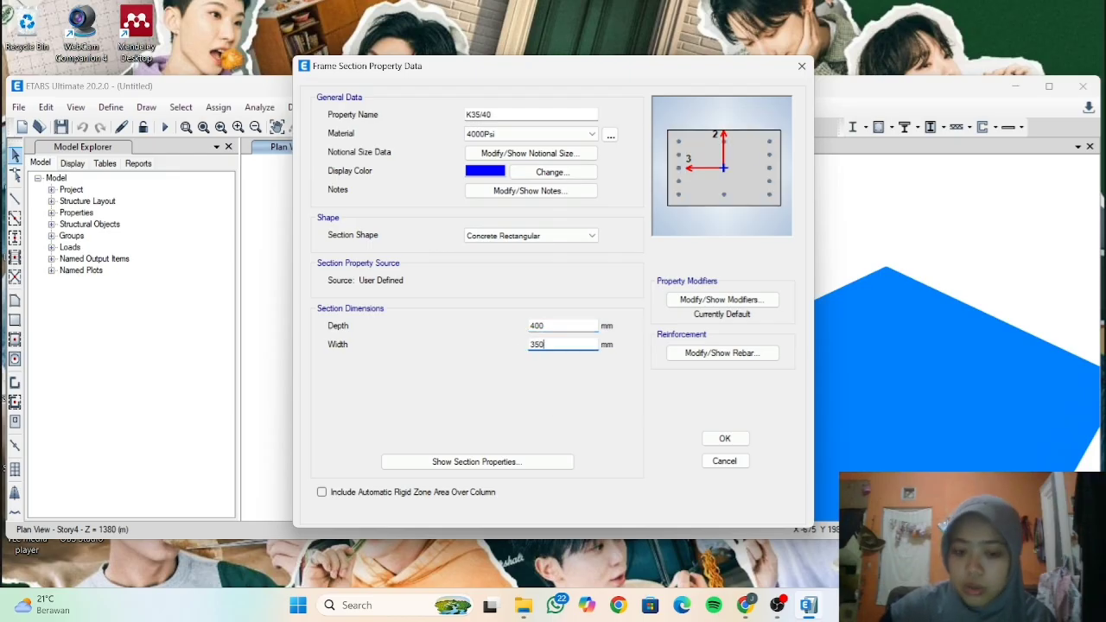
type("50")
left_click(725, 438)
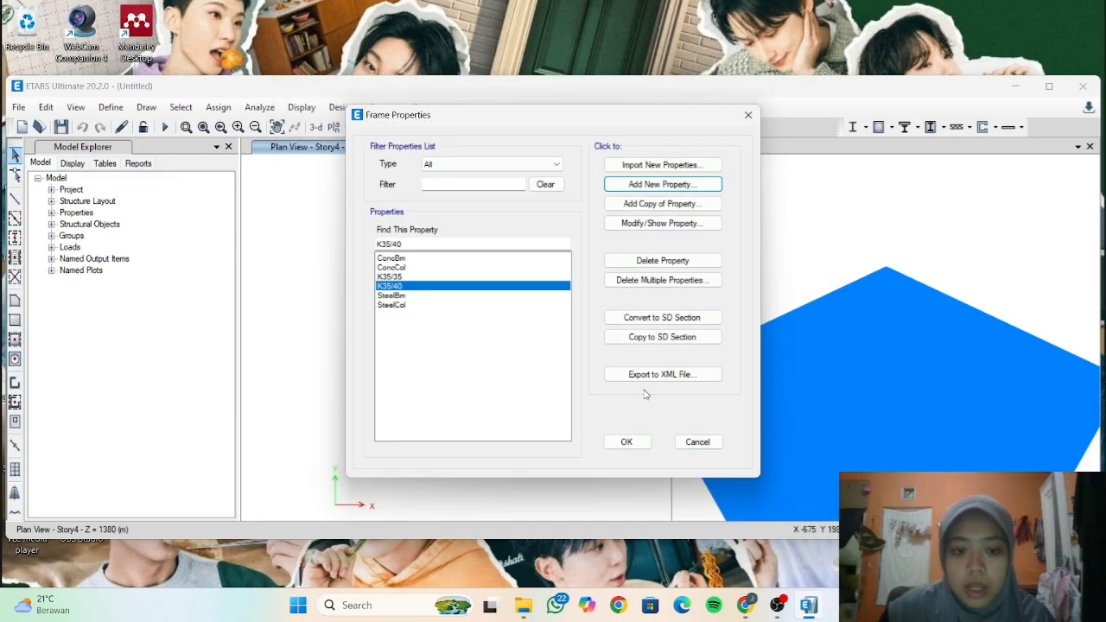
- Add a new concrete rectangular frame section named B30/50, keeping its cyan display colour
left_click(709, 183)
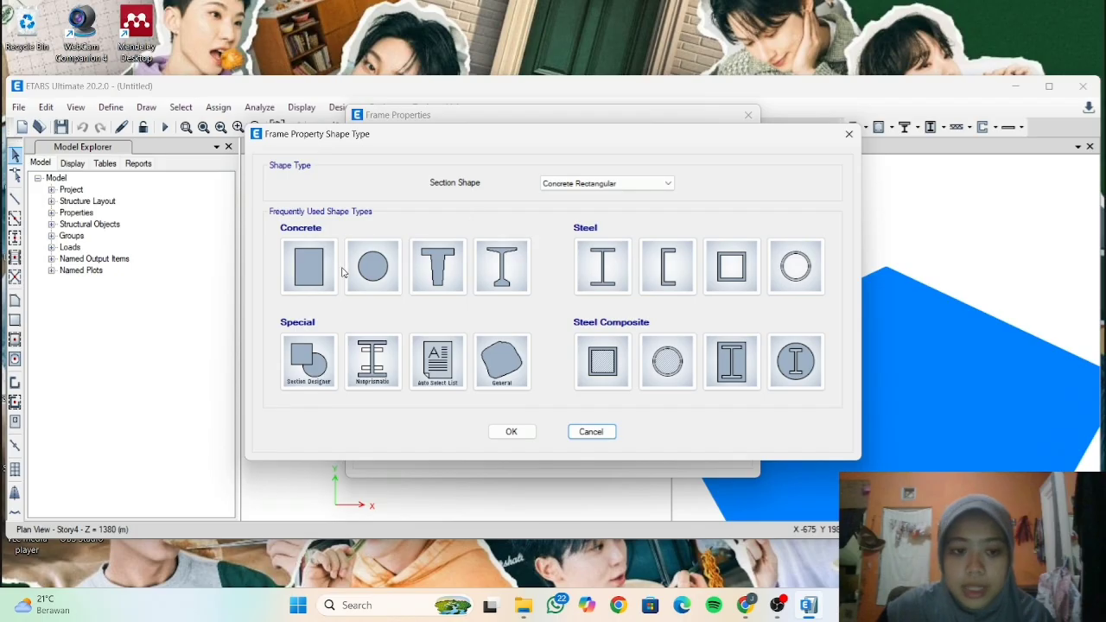
left_click(333, 253)
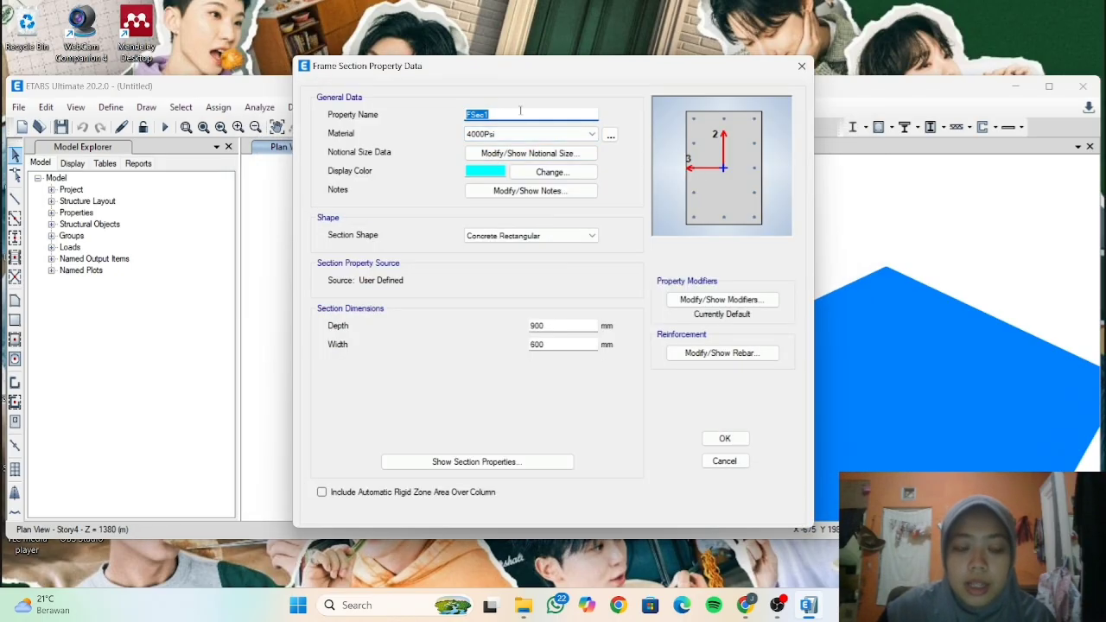
type("B30/50")
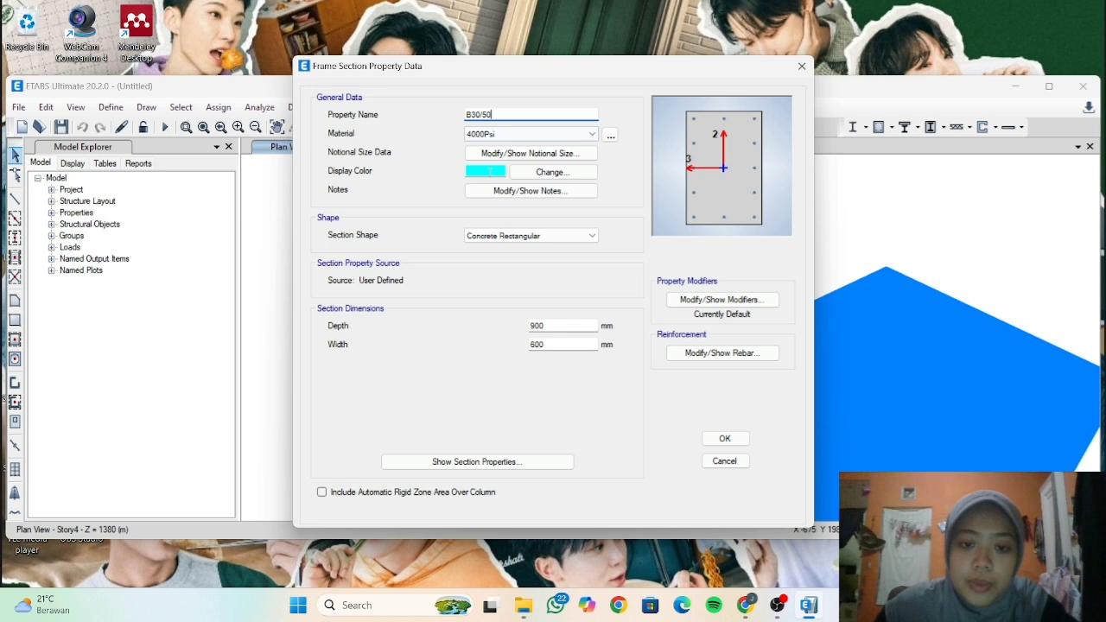
left_click(489, 172)
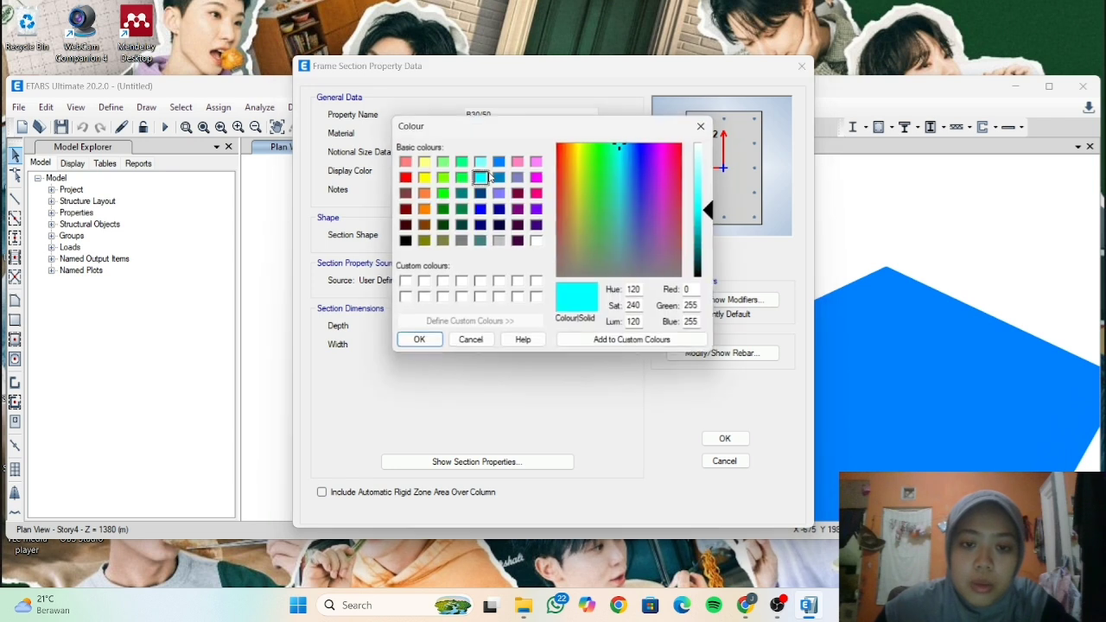
left_click(423, 339)
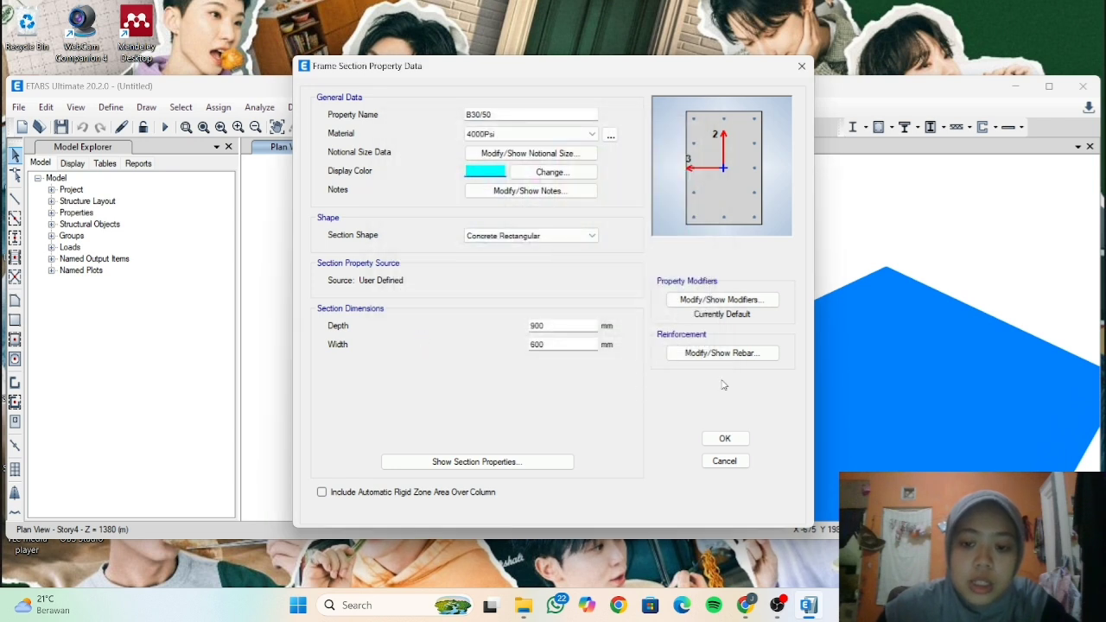
- Set the B30/50 section's depth to 500 mm and width to 300 mm, and accept the section
left_click_drag(570, 329, 500, 332)
type("5")
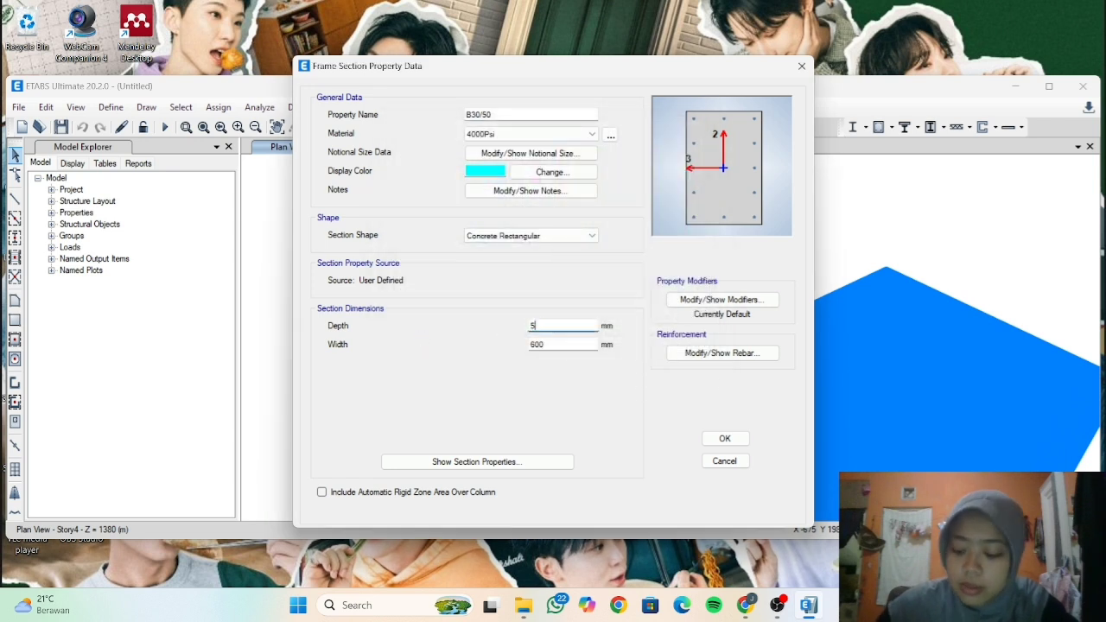
key("Tab")
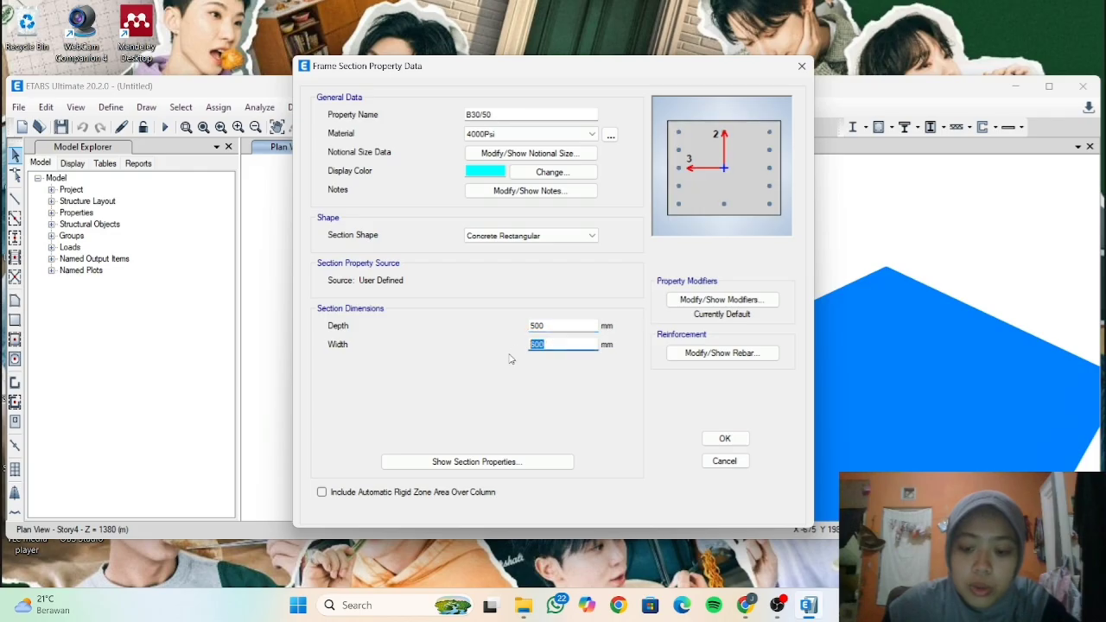
type("3")
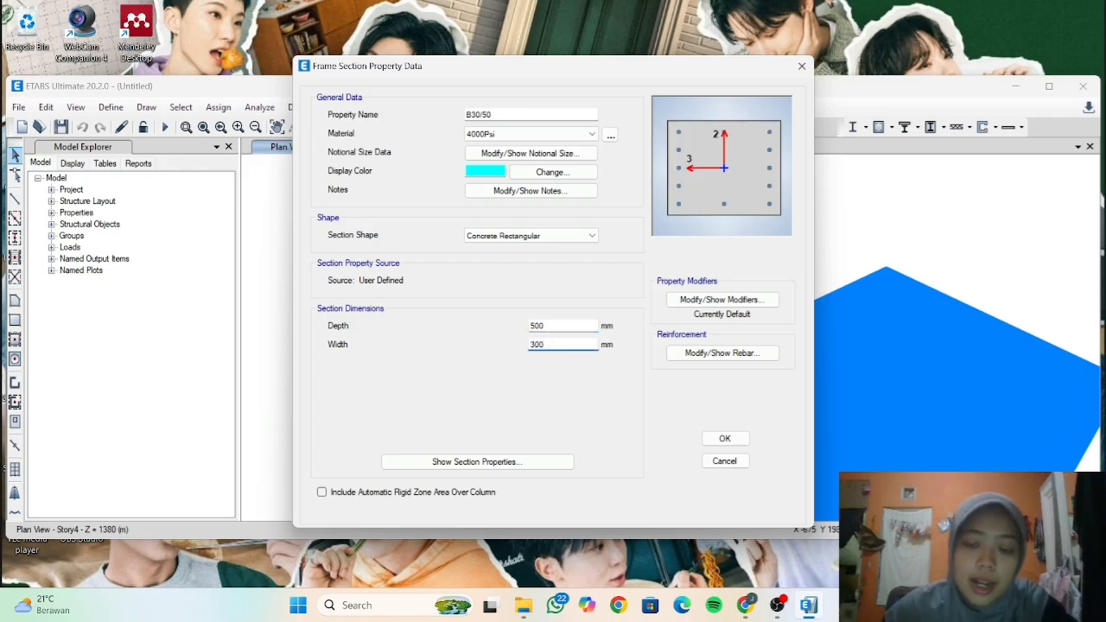
left_click(739, 442)
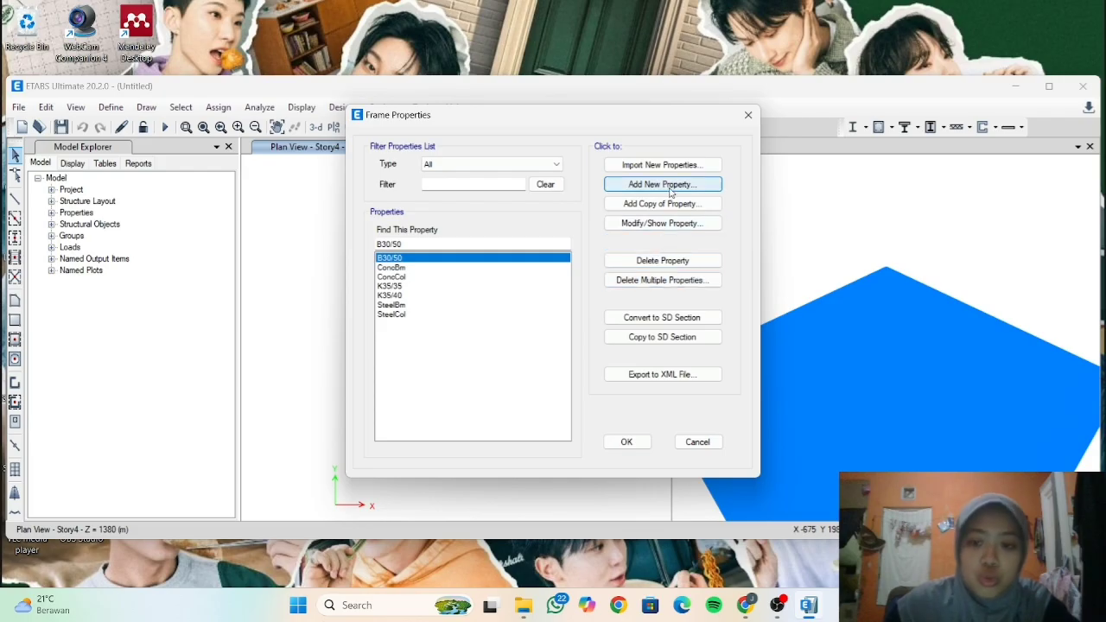
- Add another concrete rectangular frame section named B20/40
left_click(668, 187)
left_click(308, 266)
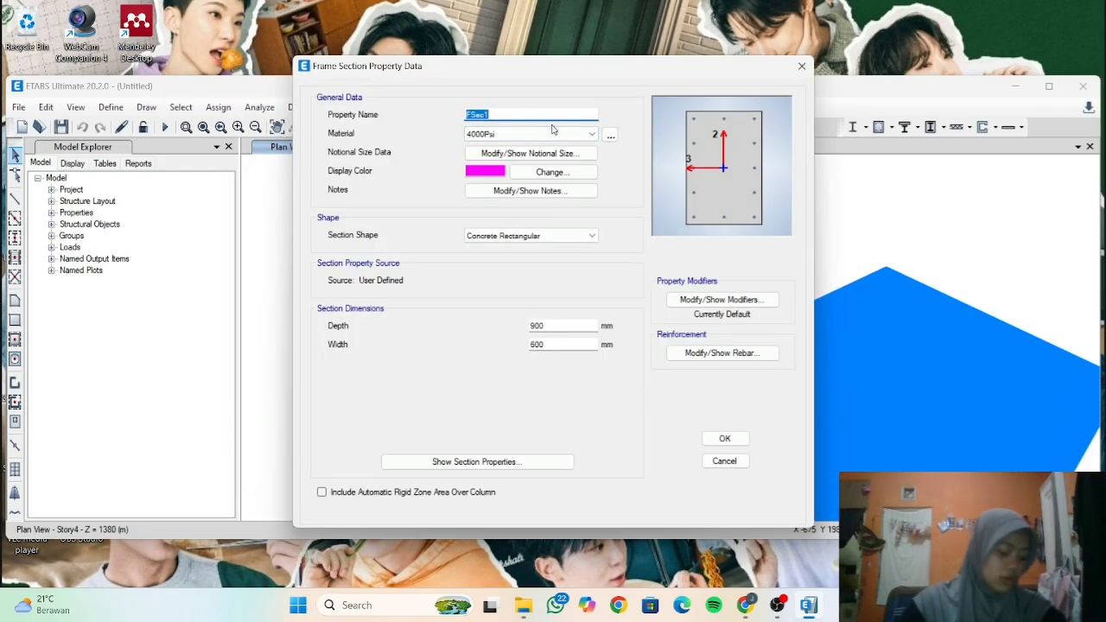
type("B20")
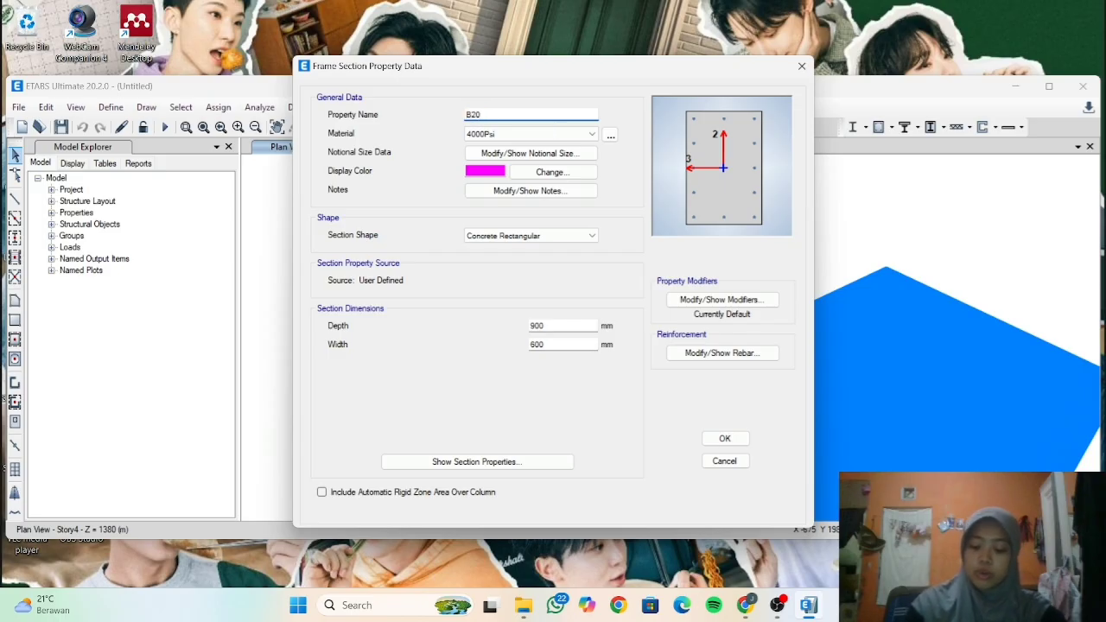
type("/40")
- Set the B20/40 section's depth to 400 mm and width to 200 mm, then accept it and the frame properties list
left_click(566, 324)
left_click_drag(566, 325, 526, 331)
type("40")
left_click(546, 344)
key("BackSpace")
key("BackSpace")
key("BackSpace")
type("200")
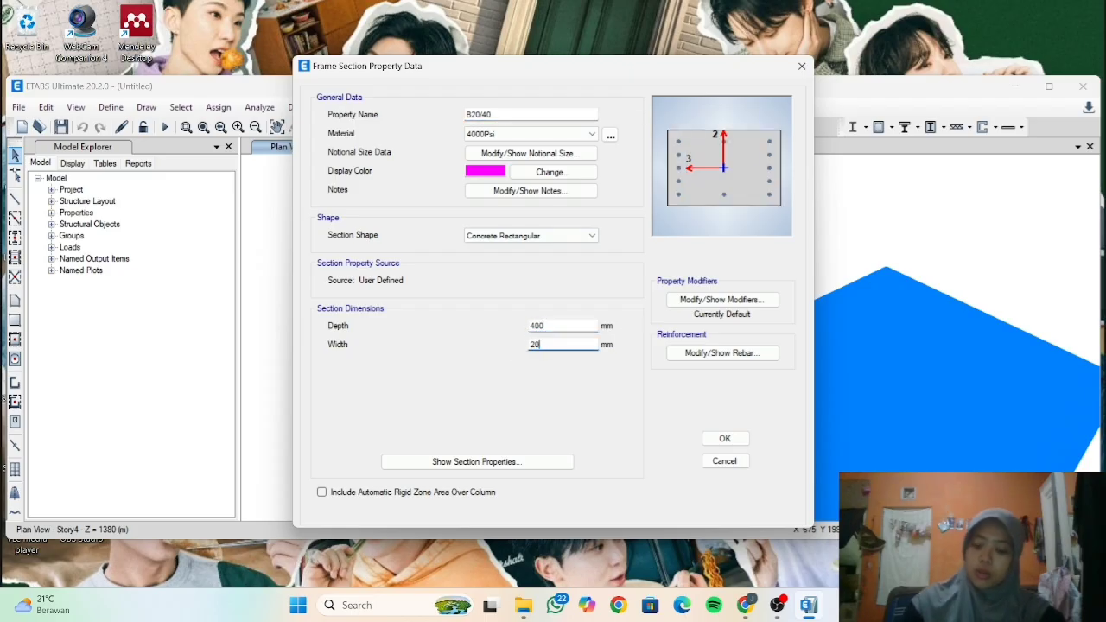
left_click(715, 440)
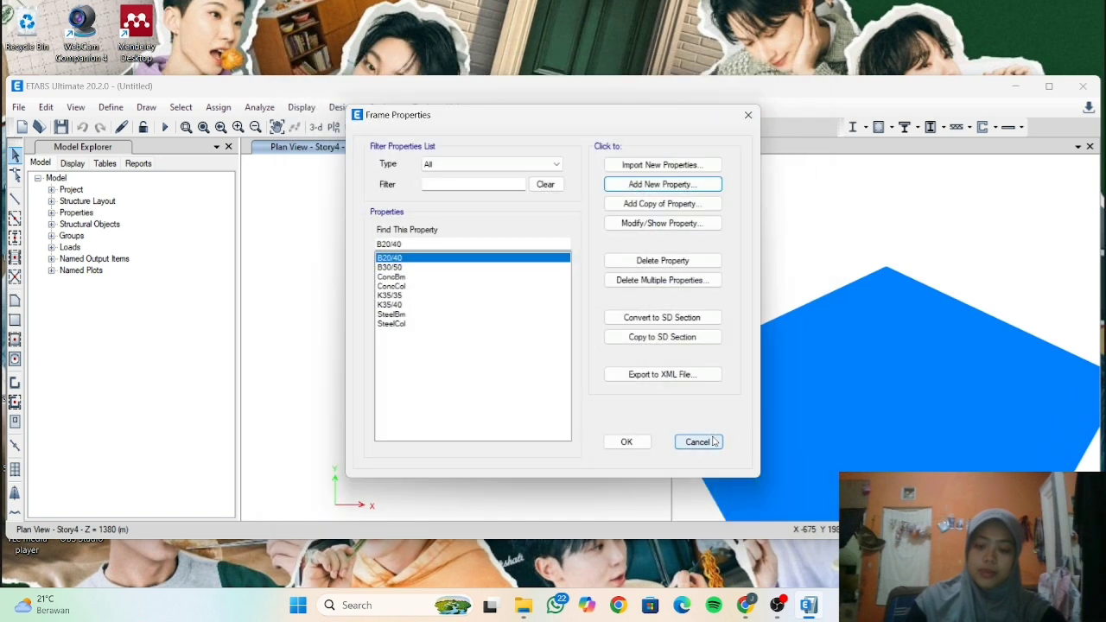
left_click(616, 444)
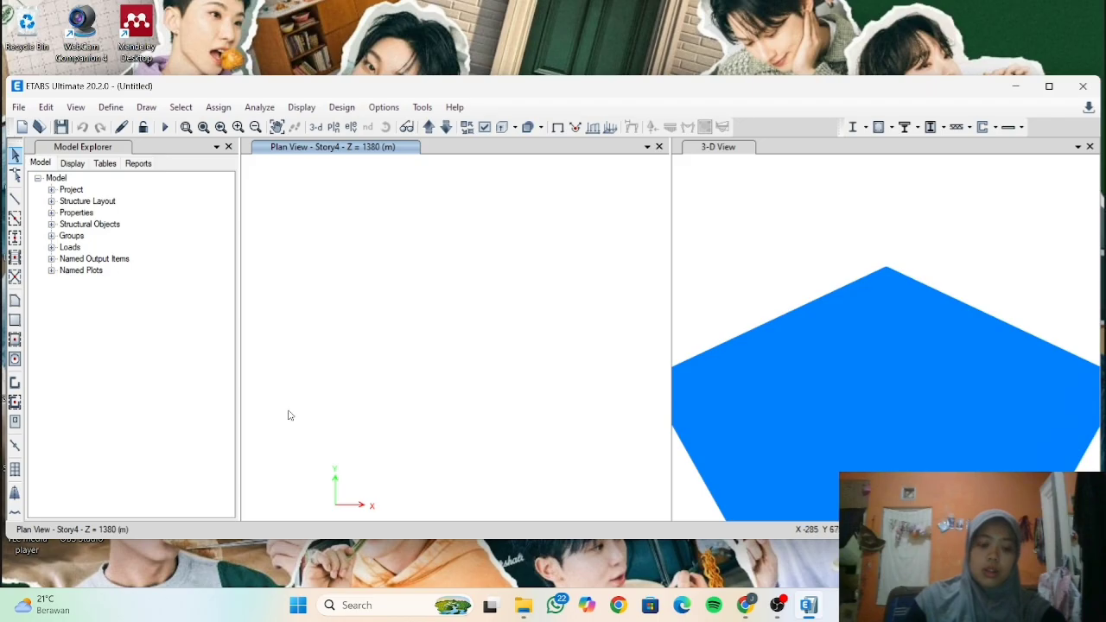
- Import a DXF file of a 3D model, opening the STRUKTUR BETON drawing in Downloads modified 22/04/2026 09:11
left_click(27, 109)
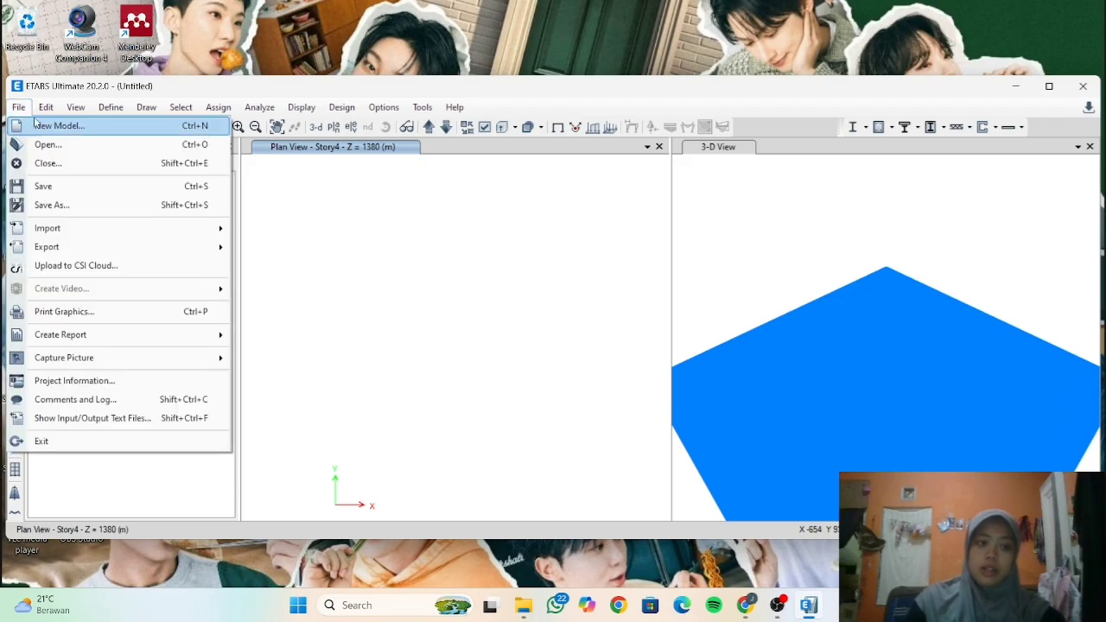
mouse_move(49, 226)
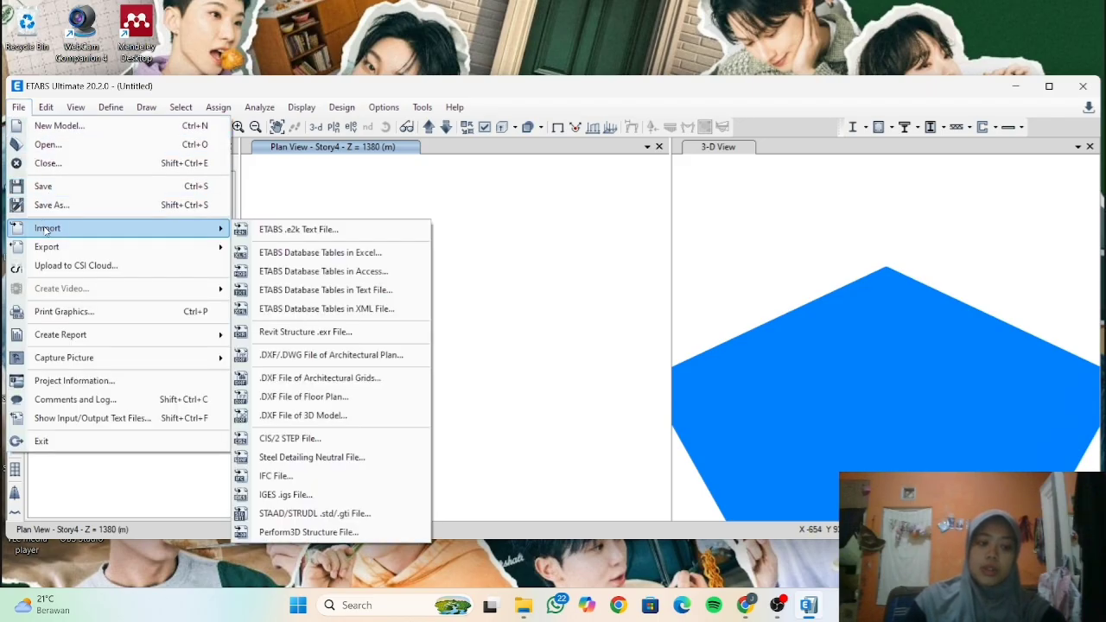
left_click(364, 419)
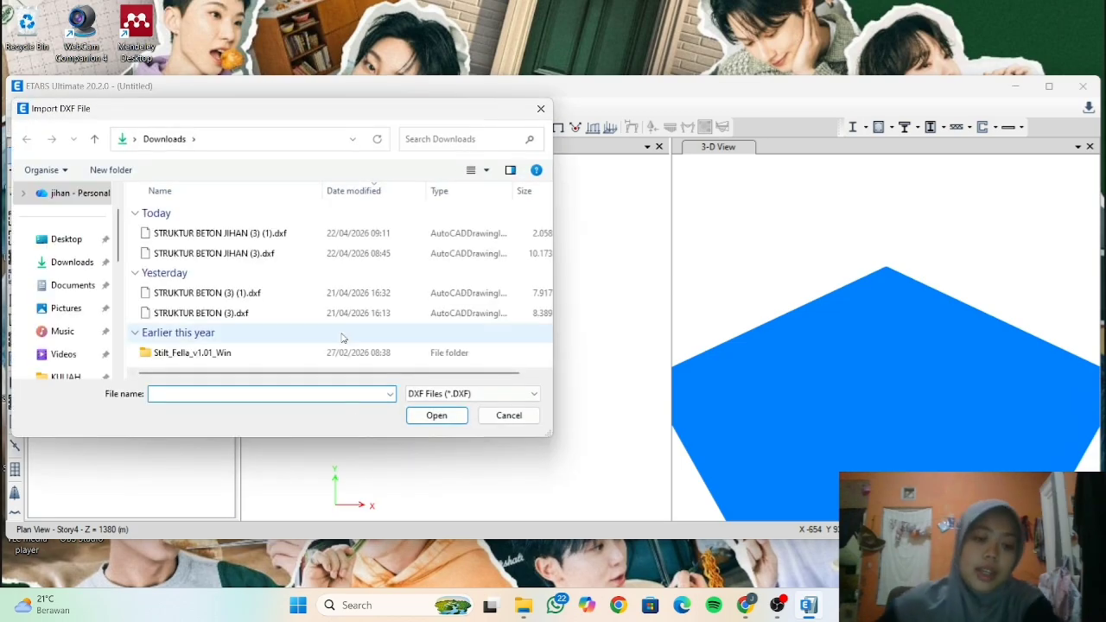
left_click(315, 235)
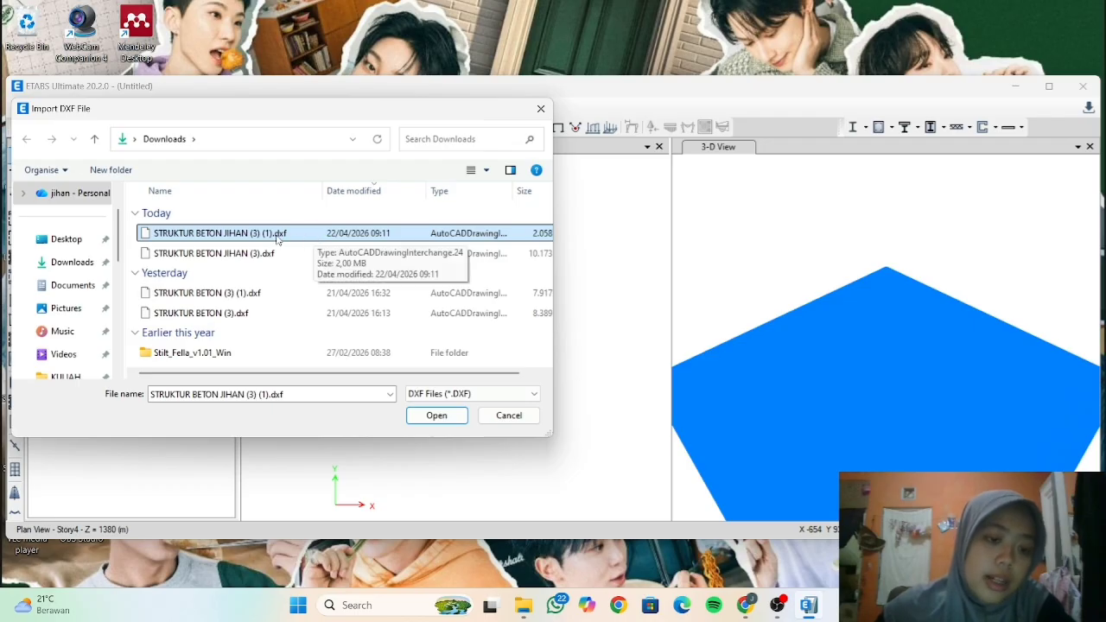
left_click(436, 416)
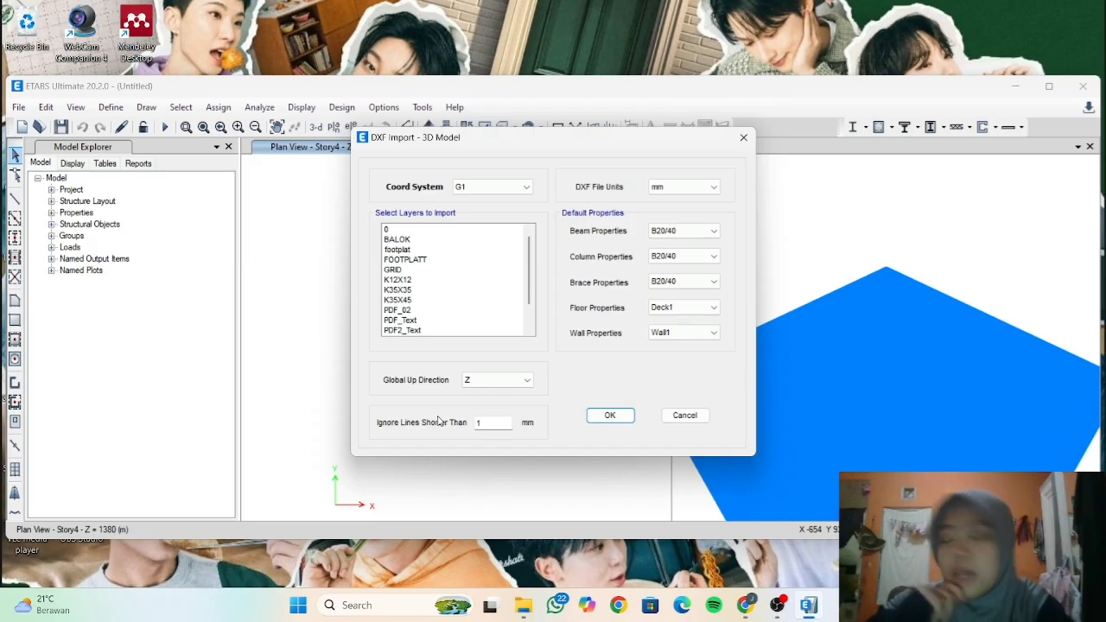
- Select only the GRID and K35X45 layers for the 3D model import
left_click(449, 270)
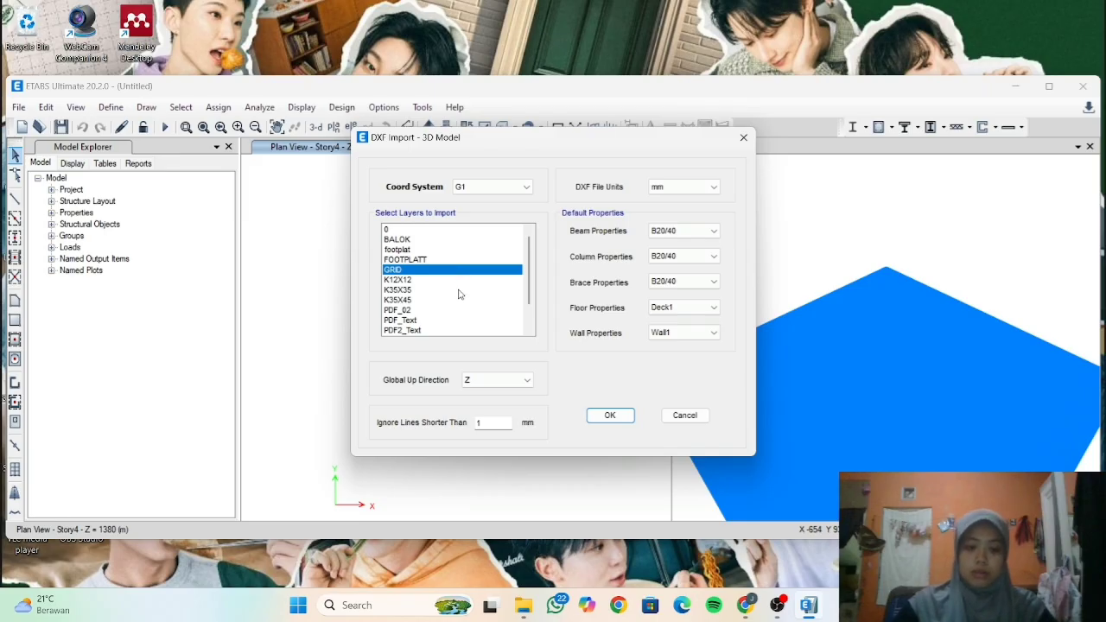
left_click(458, 291, "ctrl")
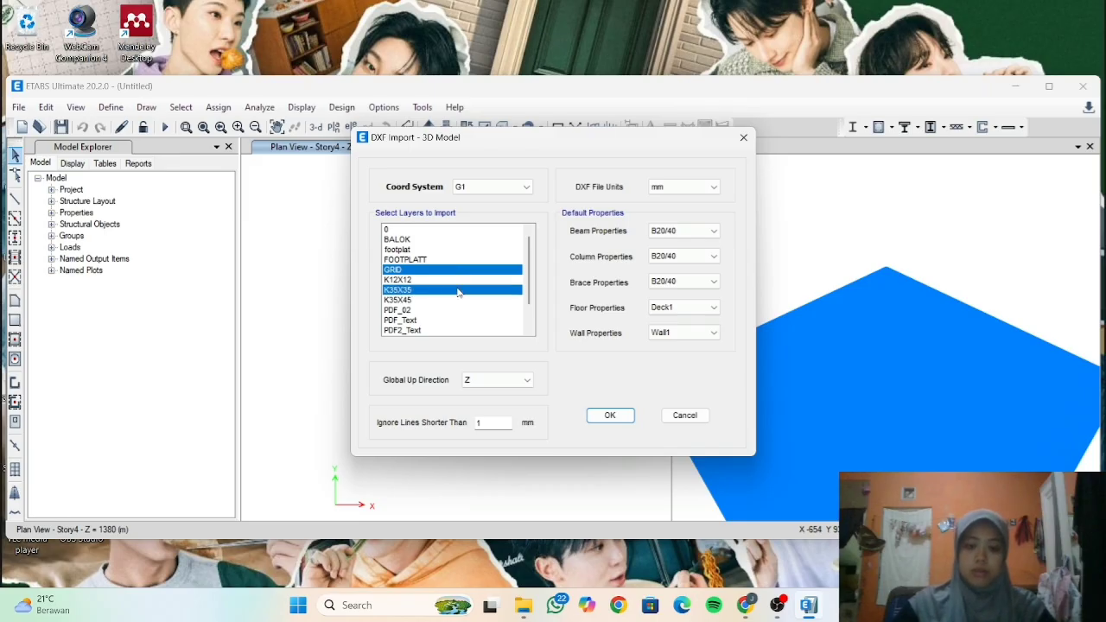
left_click(482, 301, "ctrl")
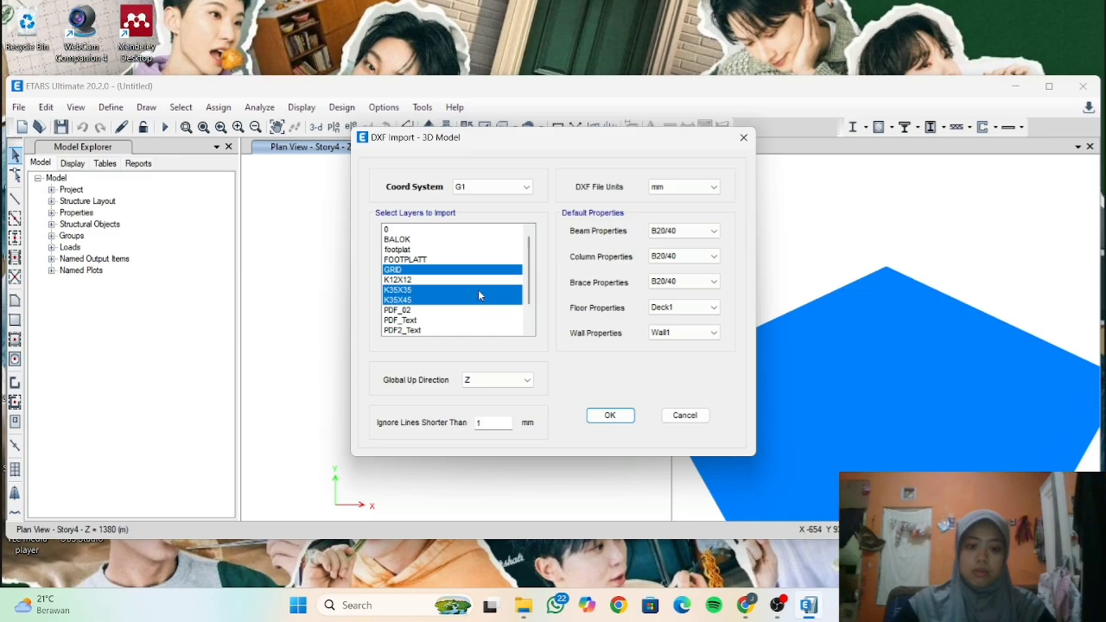
left_click(479, 292)
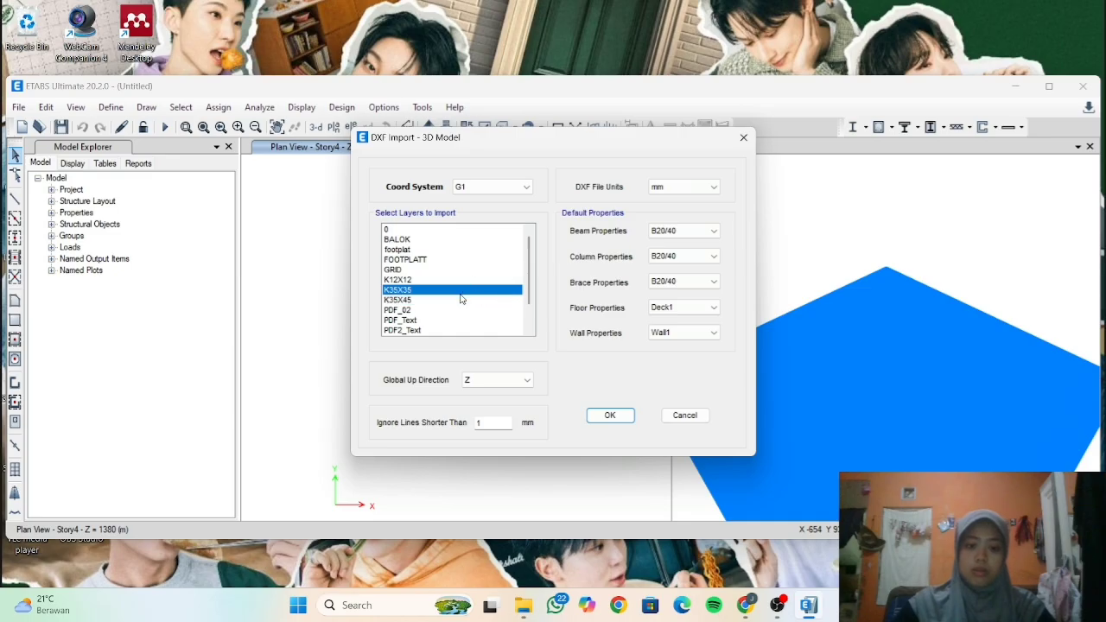
left_click(461, 300)
left_click(464, 270, "ctrl")
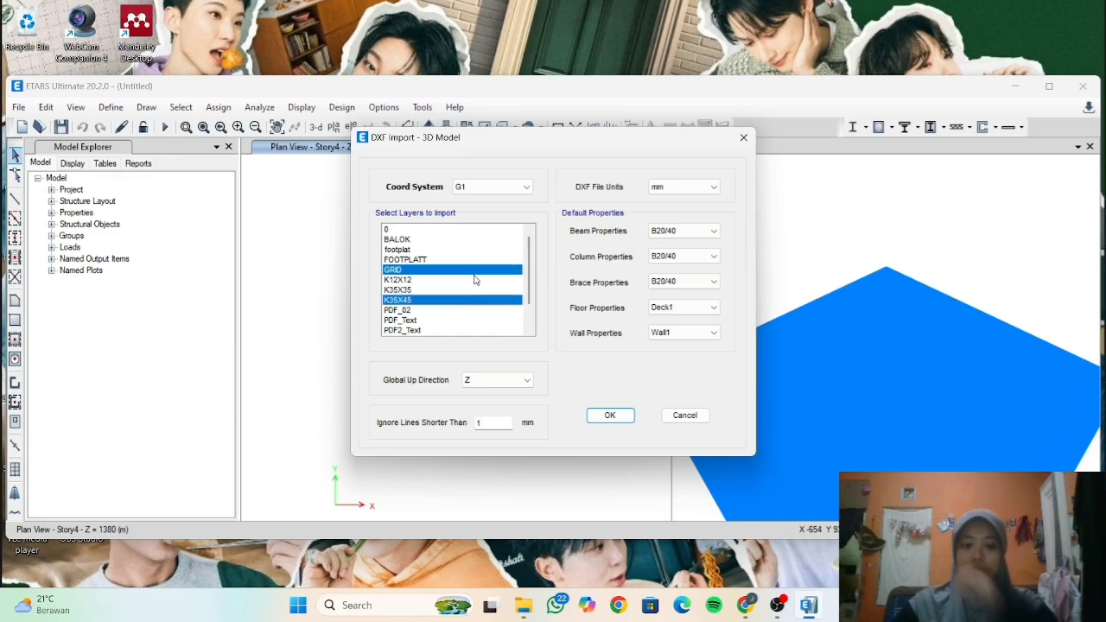
- Set the DXF file units to m, with B30/50 as the default beam property and K35/40 as the default column property
left_click(695, 190)
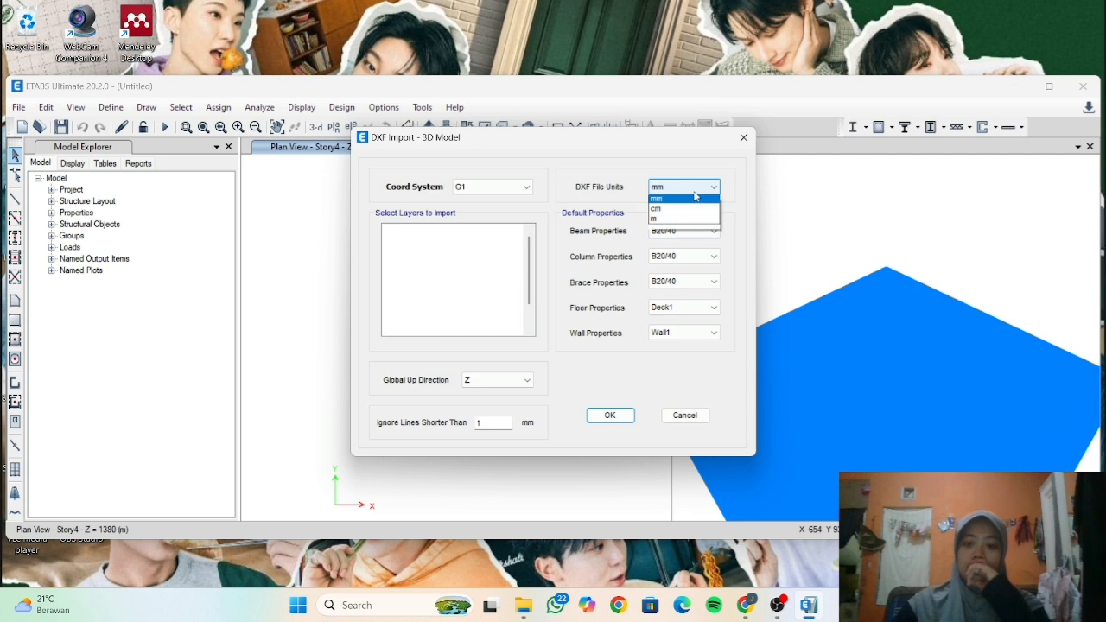
left_click(689, 241)
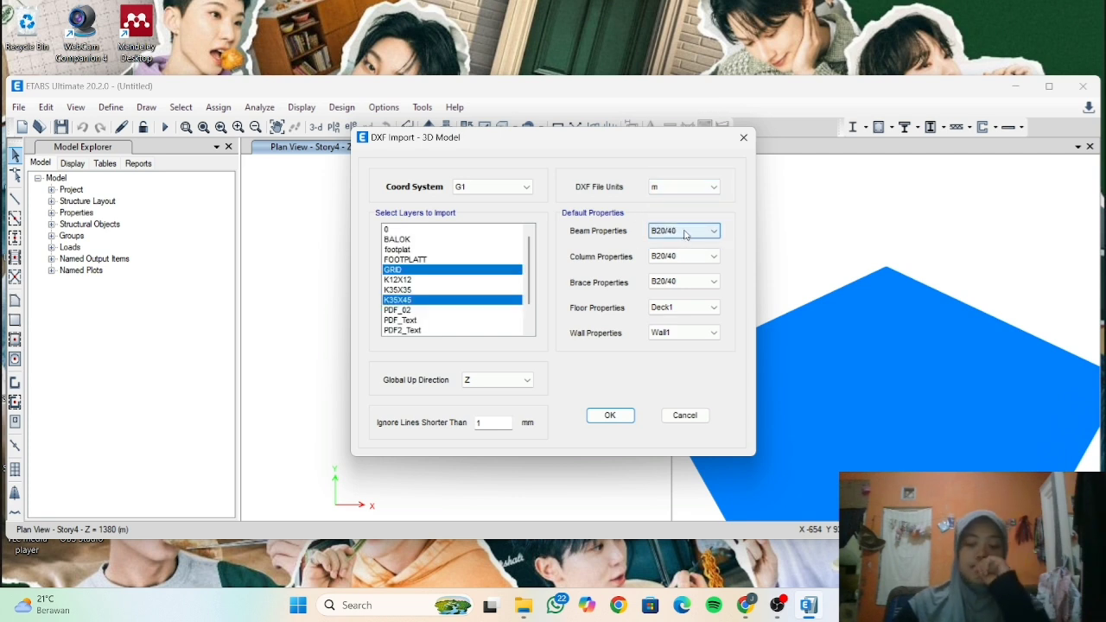
left_click(685, 233)
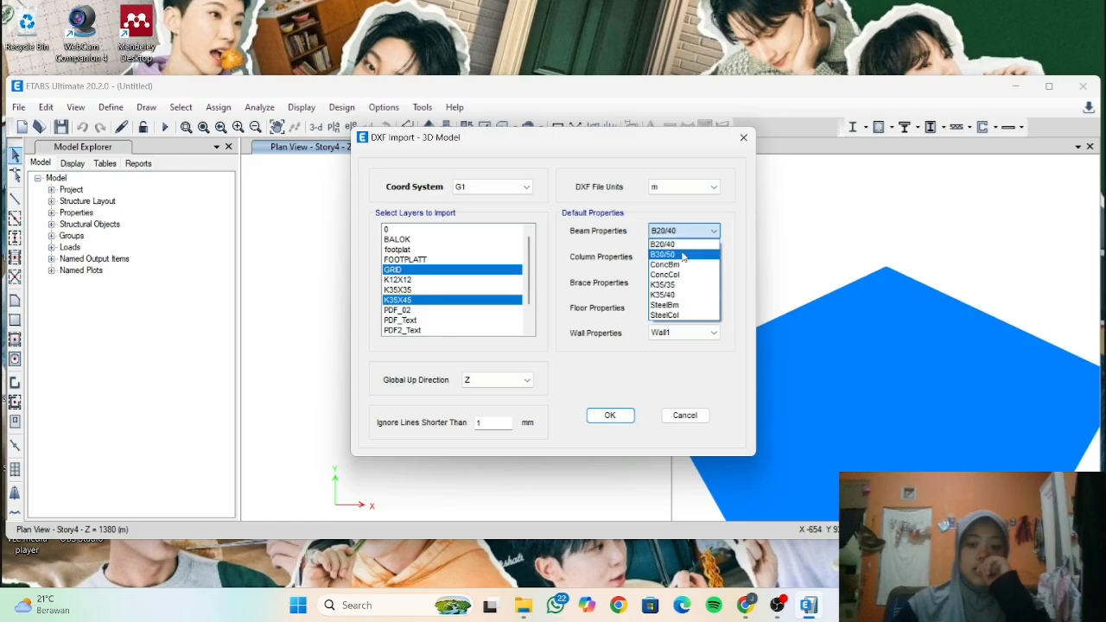
left_click(684, 255)
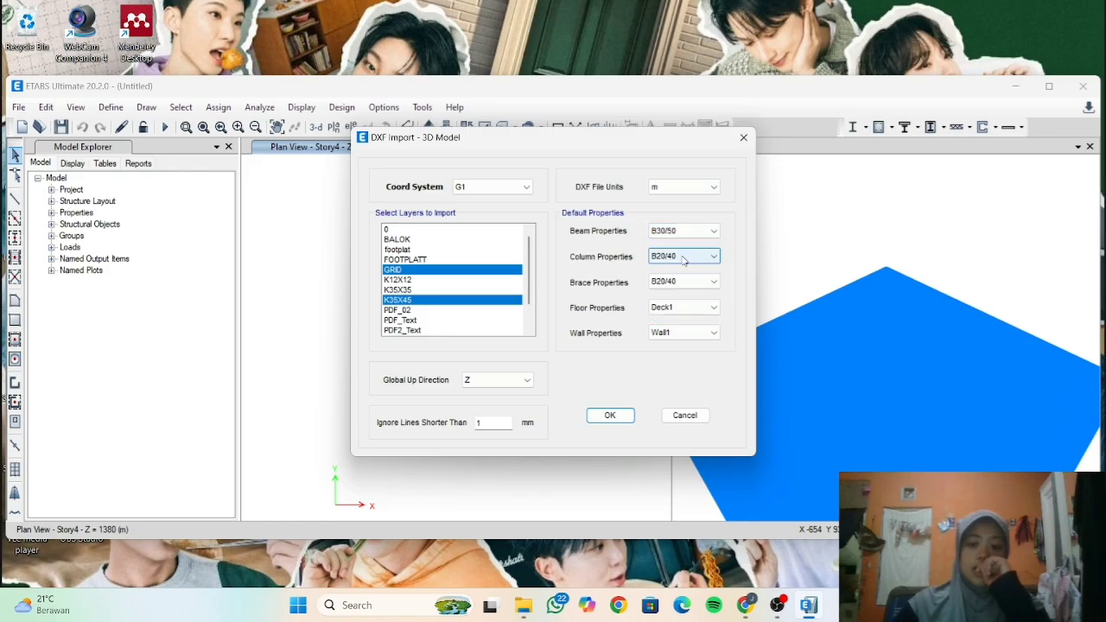
left_click(683, 256)
left_click(678, 320)
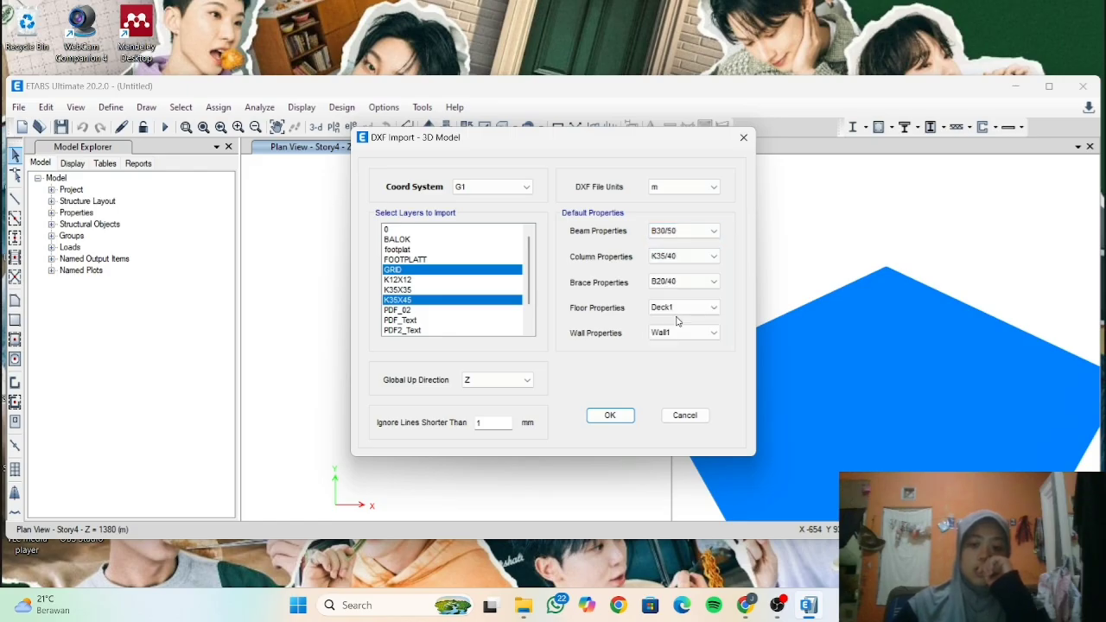
- Run the 3D model import with these settings and decline saving the model file
left_click(611, 416)
left_click(618, 466)
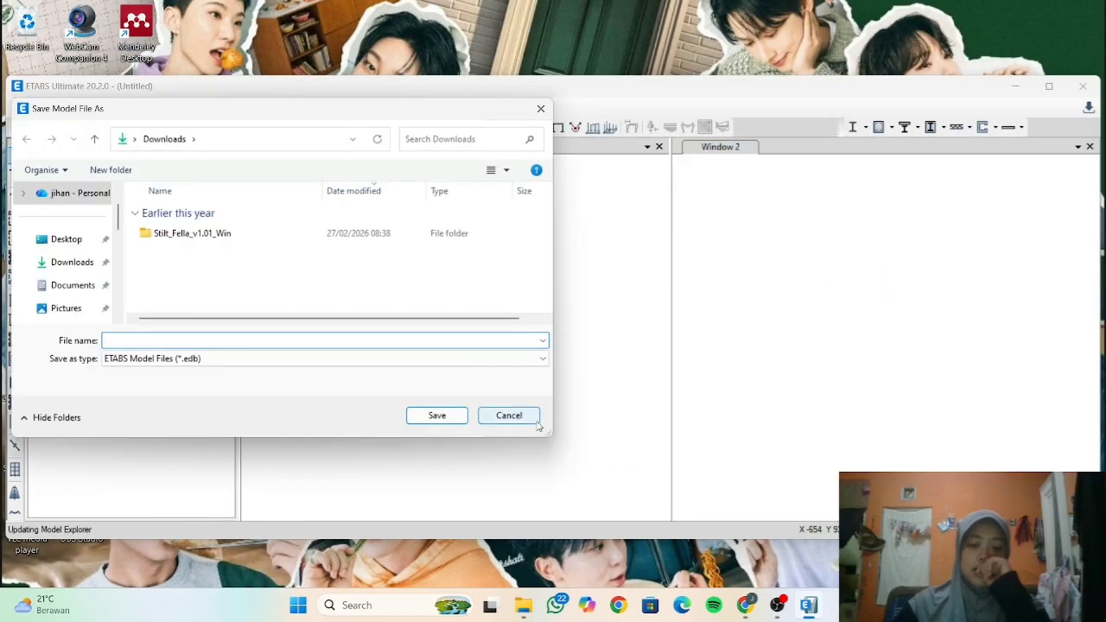
left_click(534, 421)
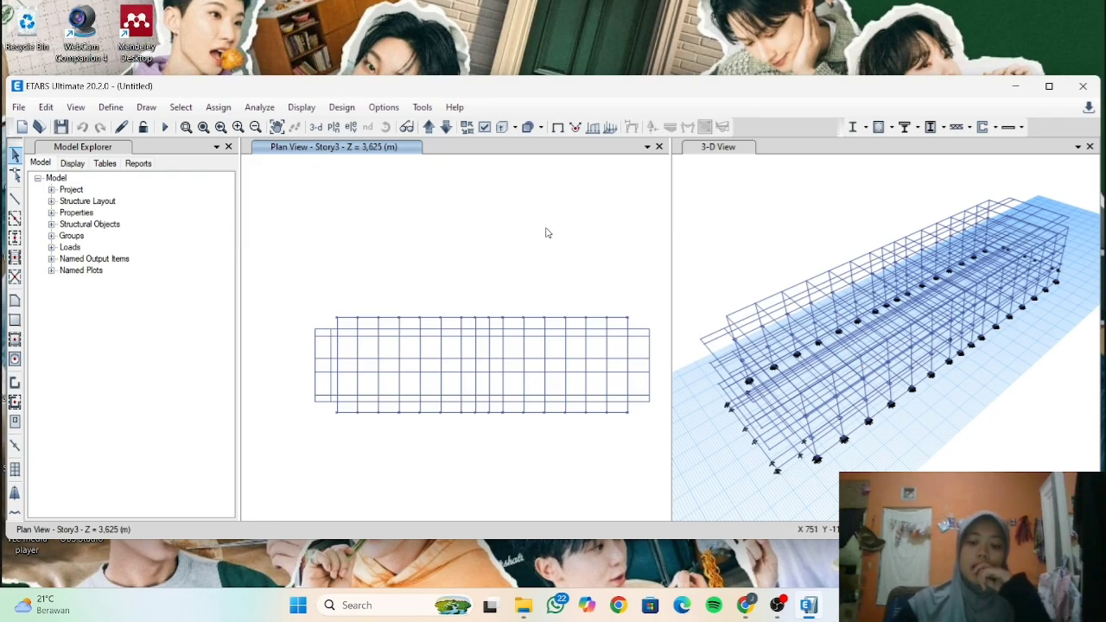
- Start another 3D model DXF import, opening the STRUKTUR BETON drawing in Downloads modified 22/04/2026 09:11
left_click(13, 113)
left_click(15, 111)
left_click(26, 111)
left_click(26, 110)
left_click(26, 111)
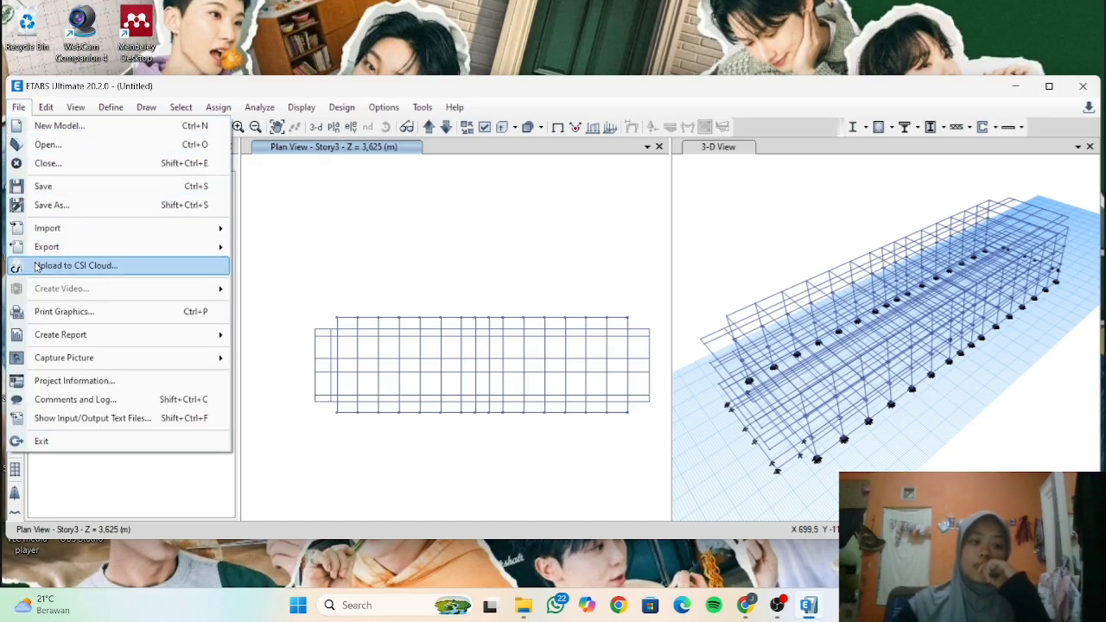
mouse_move(75, 232)
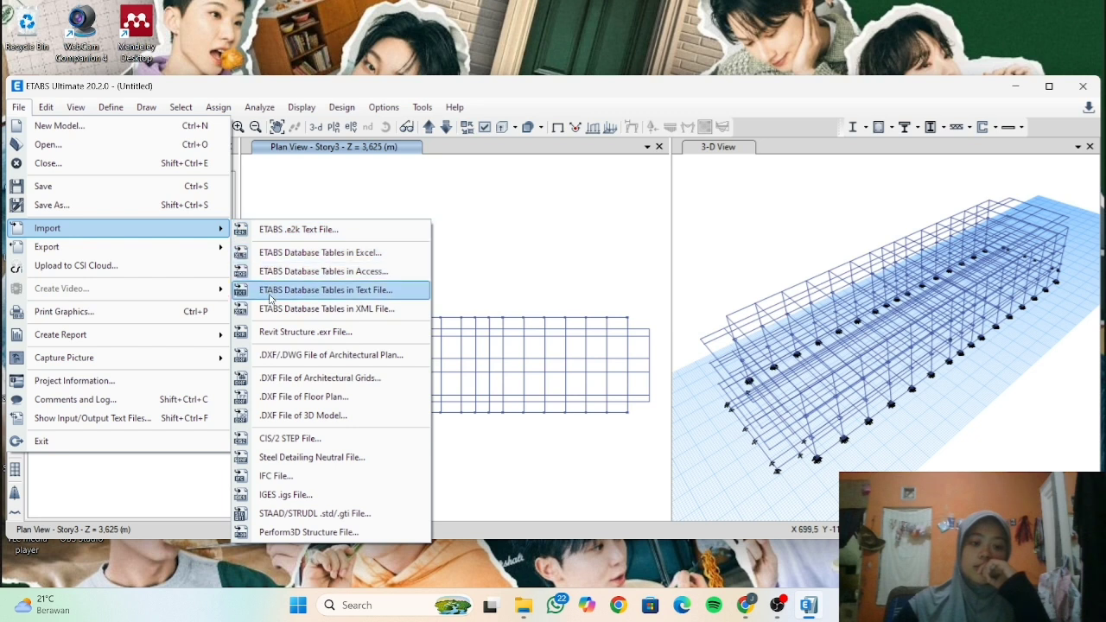
left_click(320, 417)
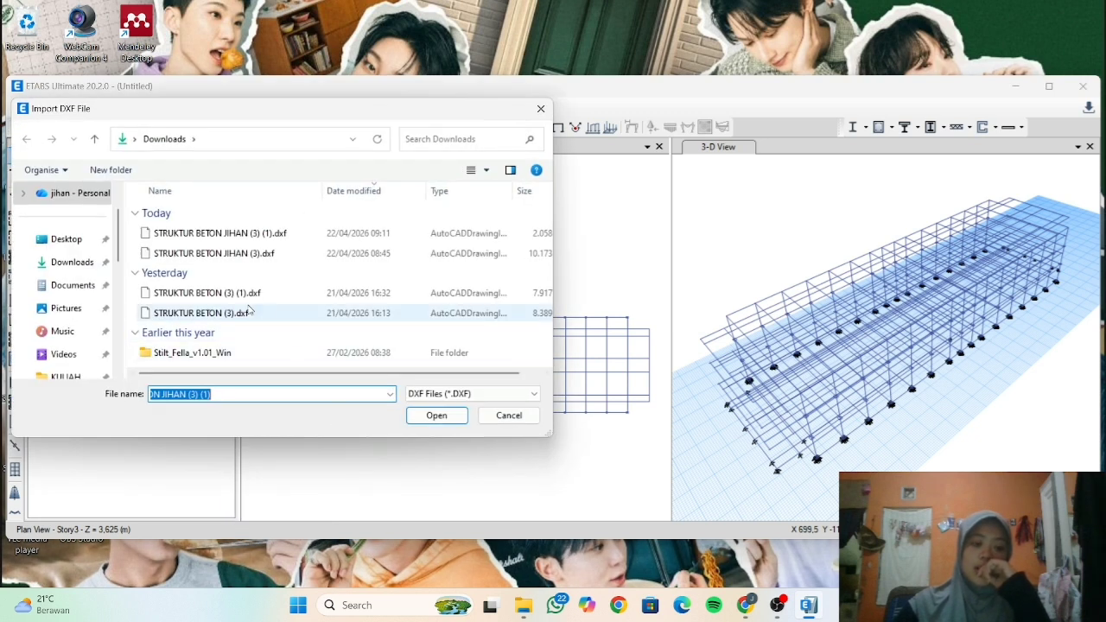
left_click(216, 233)
left_click(423, 416)
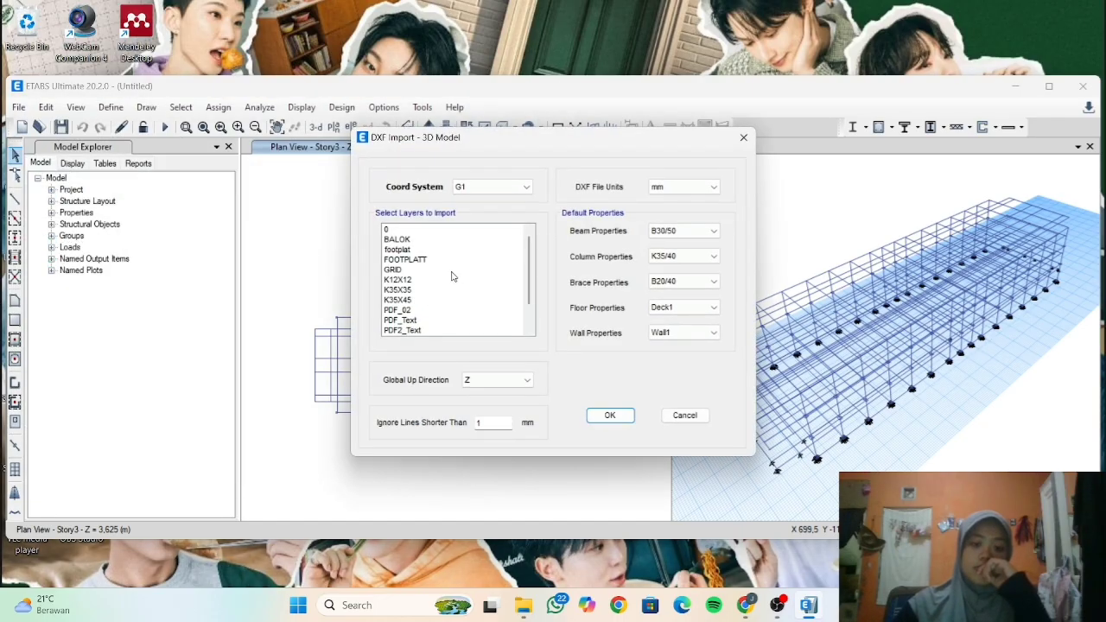
- Select only the K35X35 layer for the 3D model import and set the DXF file units to m
left_click(440, 293)
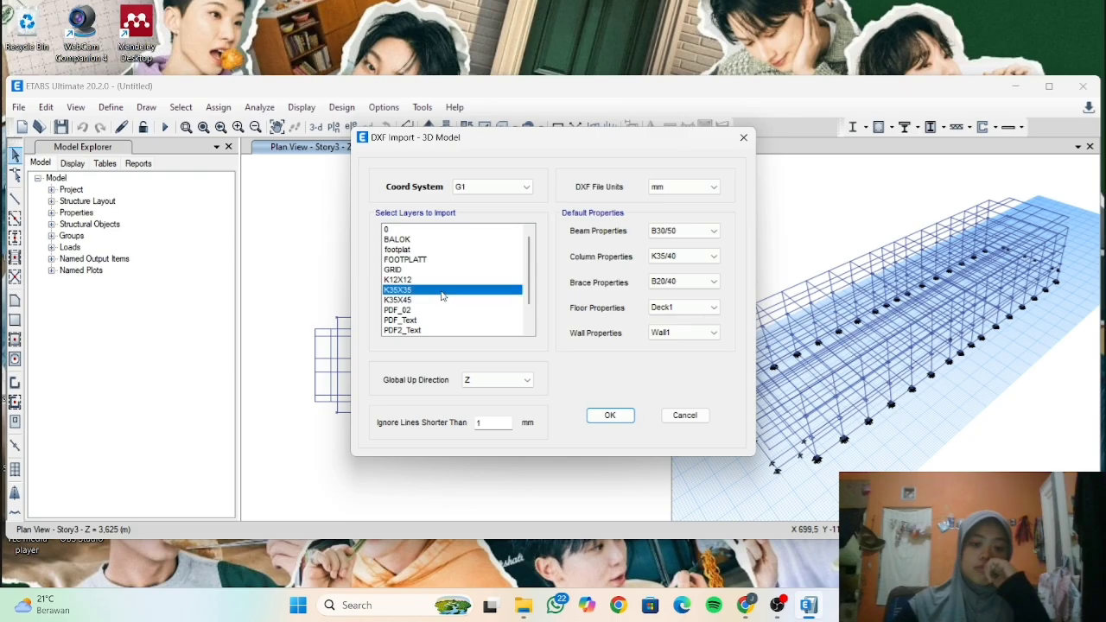
left_click(707, 190)
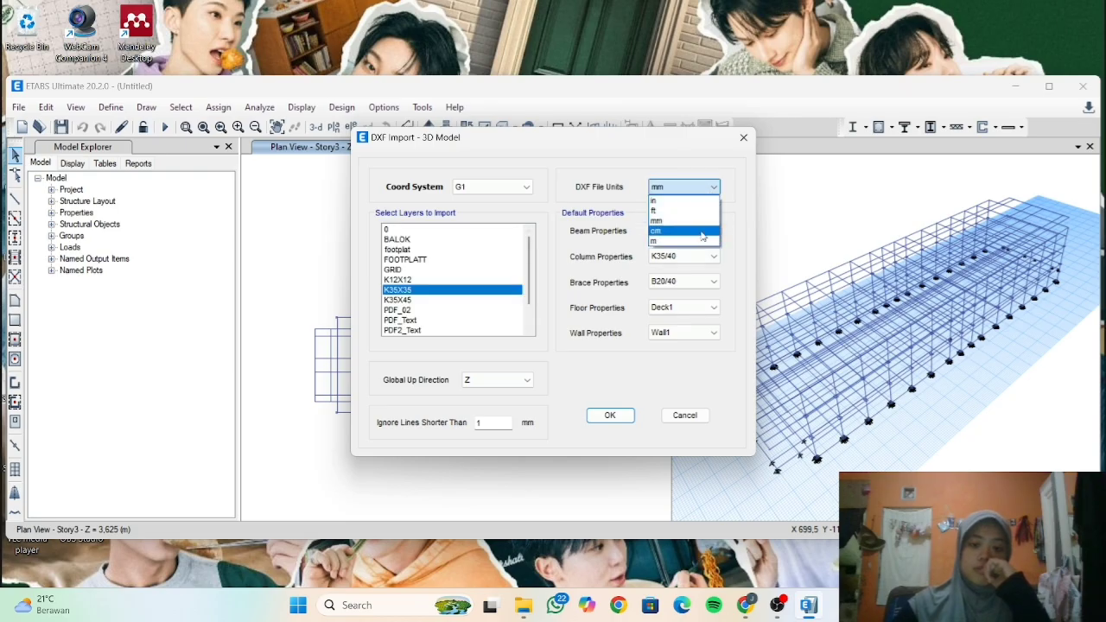
left_click(701, 248)
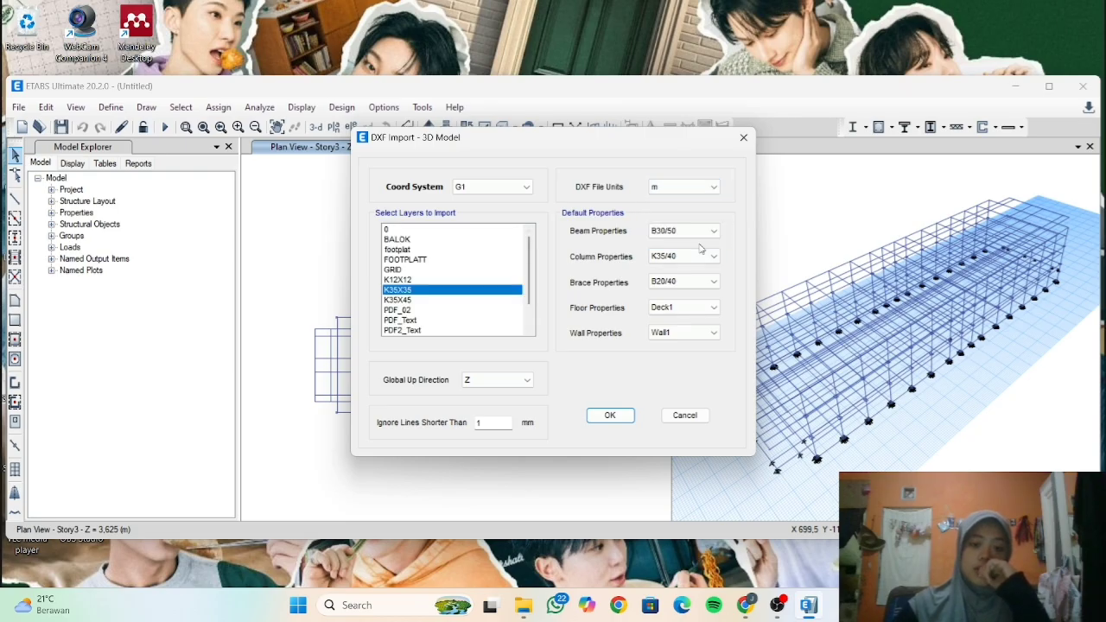
- Set the default beam property to B20/40 and column property to K35/35, then run the import and decline saving the model file
left_click(708, 231)
left_click(696, 243)
left_click(689, 258)
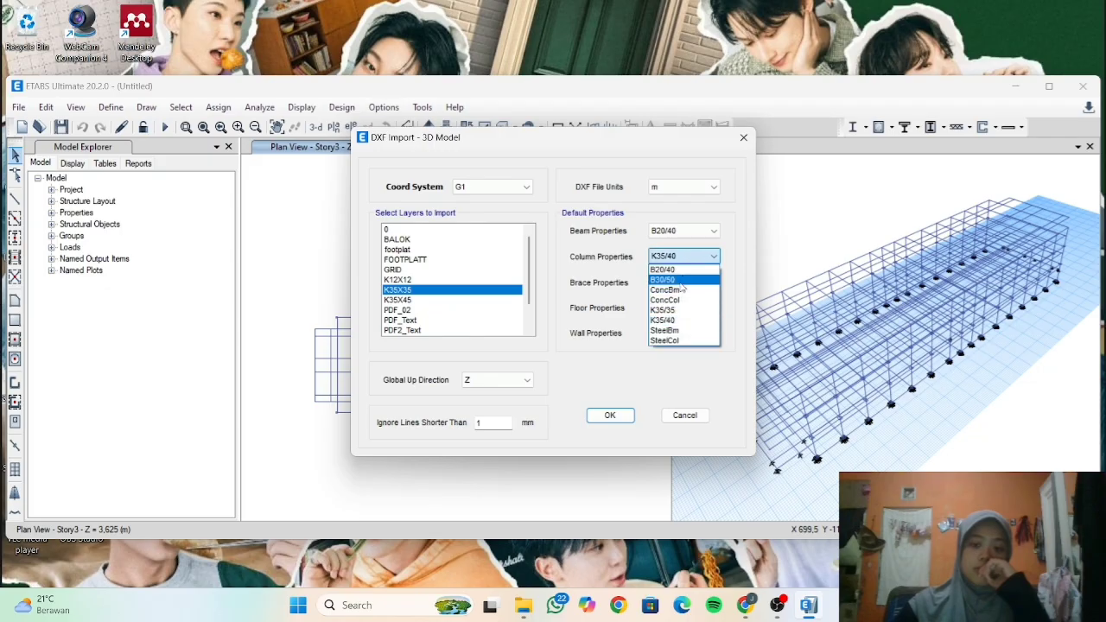
left_click(680, 310)
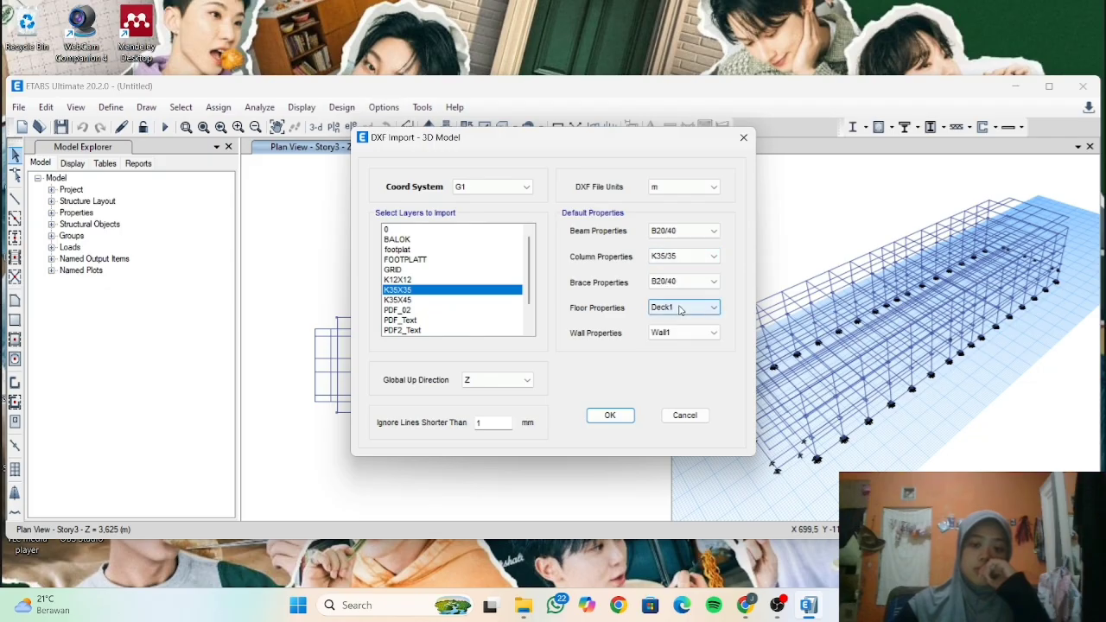
left_click(610, 416)
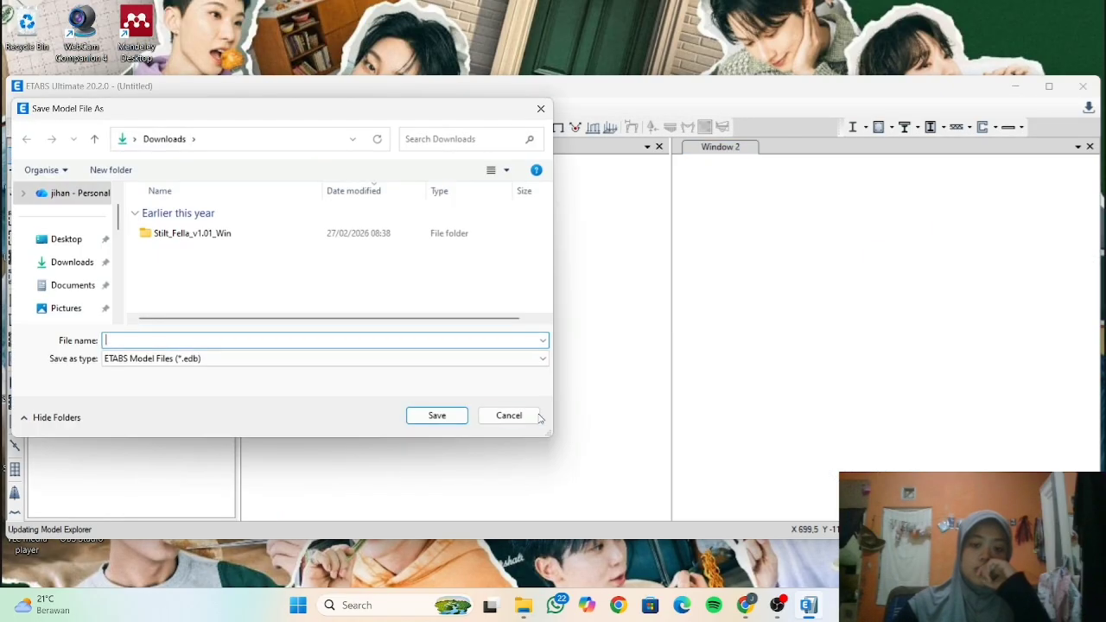
left_click(521, 412)
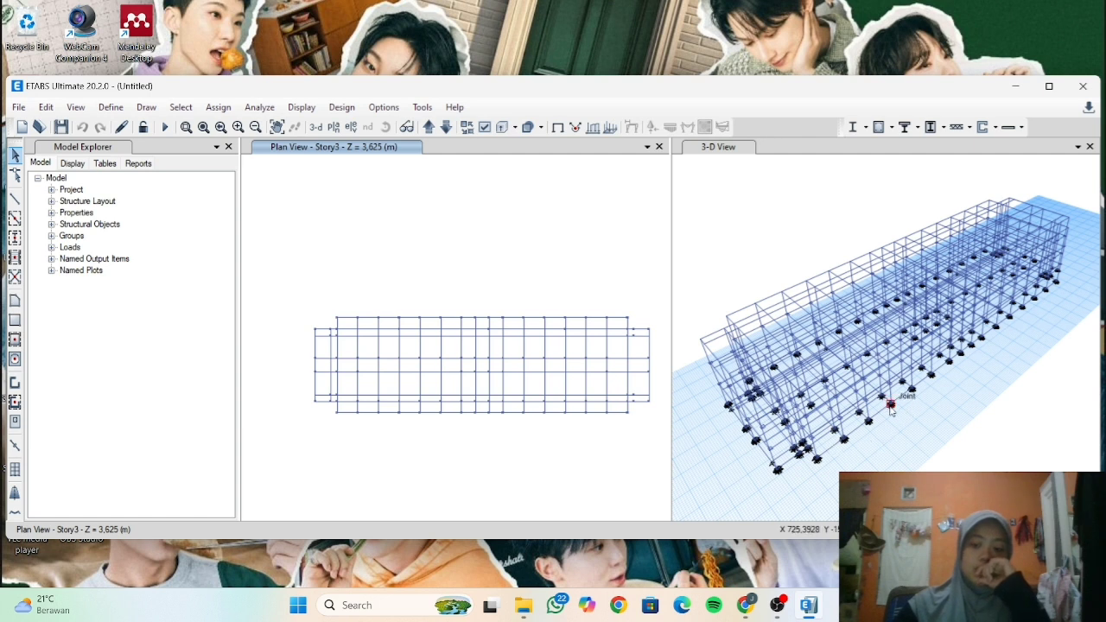
- Examine the imported columns and base joints of the frame in the 3-D view
scroll(873, 402, "up", 5)
scroll(873, 402, "down", 10)
scroll(860, 406, "up", 3)
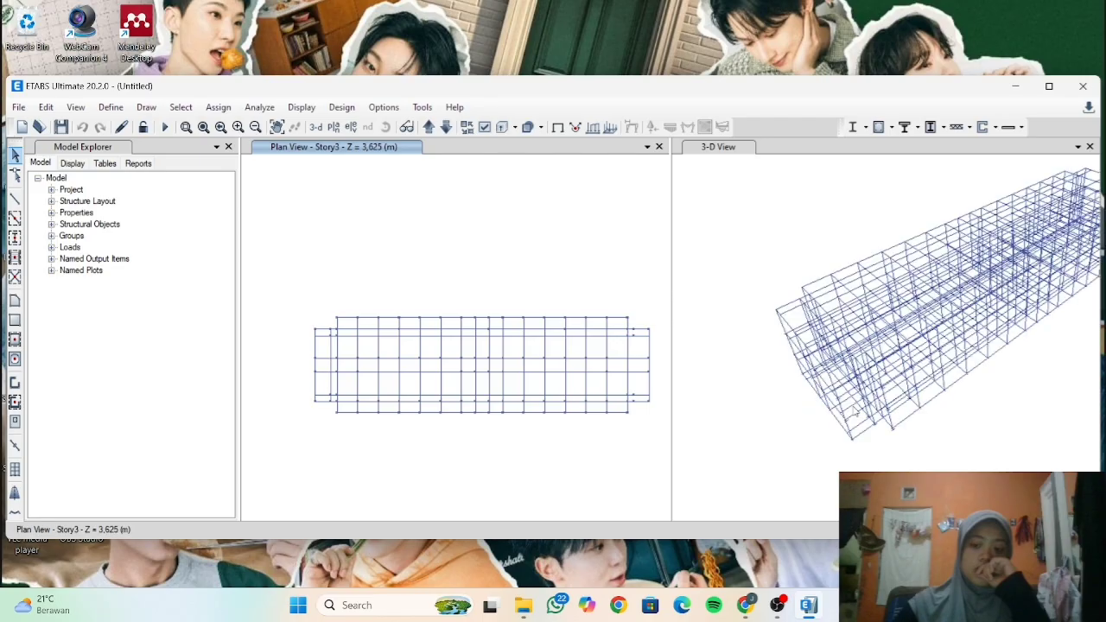
middle_click_drag(925, 451, 881, 467)
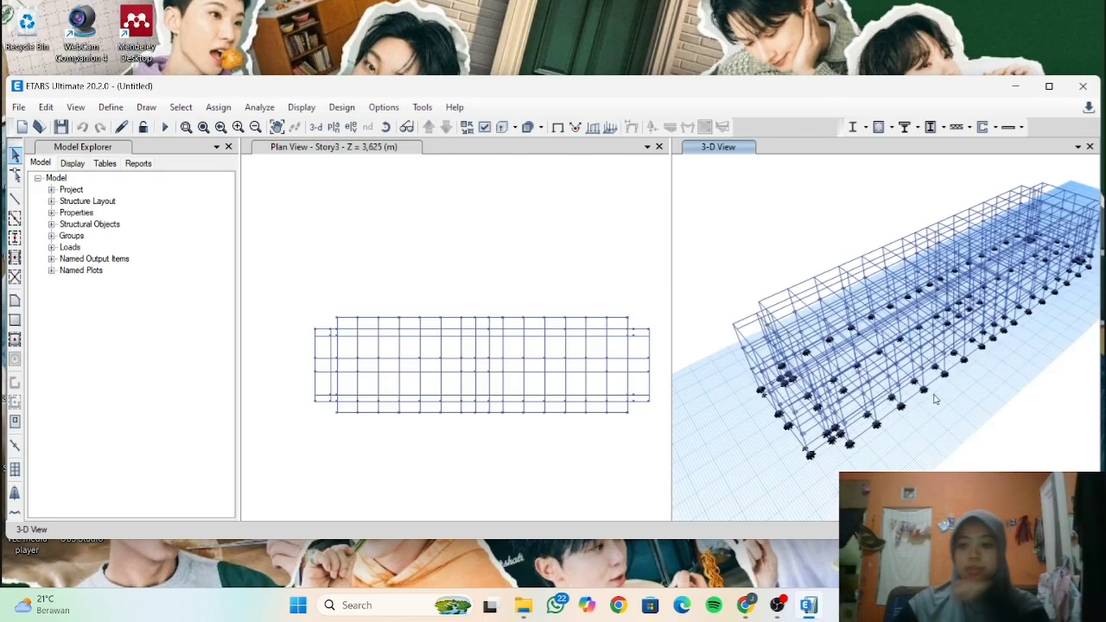
middle_click_drag(1006, 403, 966, 427)
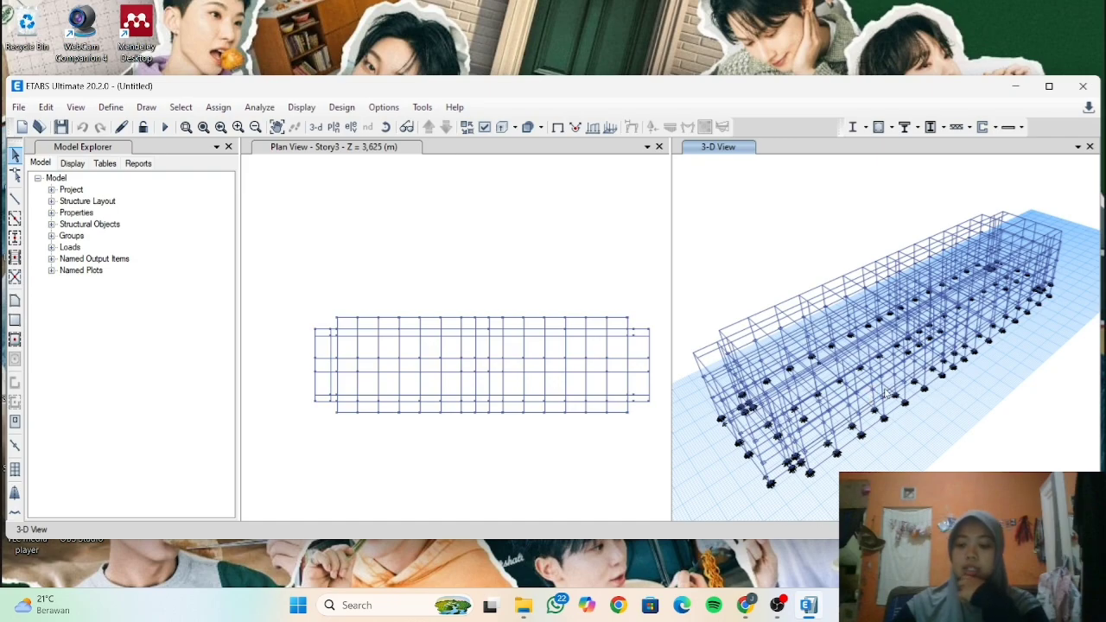
scroll(949, 407, "up", 5)
scroll(891, 420, "down", 5)
middle_click_drag(874, 421, 957, 424)
scroll(953, 423, "up", 5)
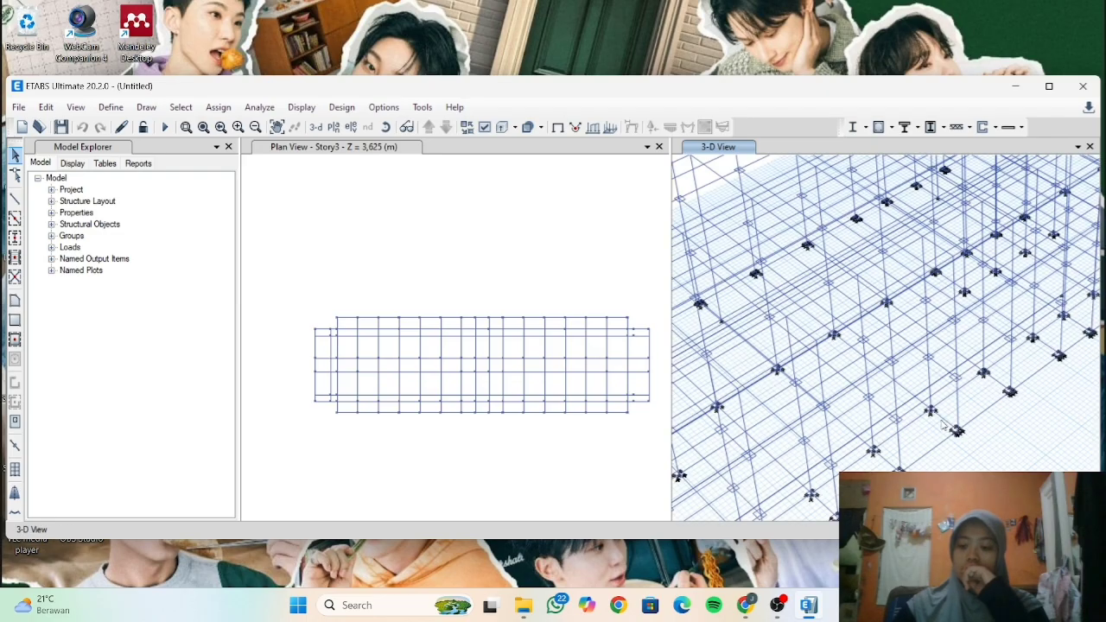
scroll(950, 424, "down", 5)
middle_click_drag(820, 424, 831, 358)
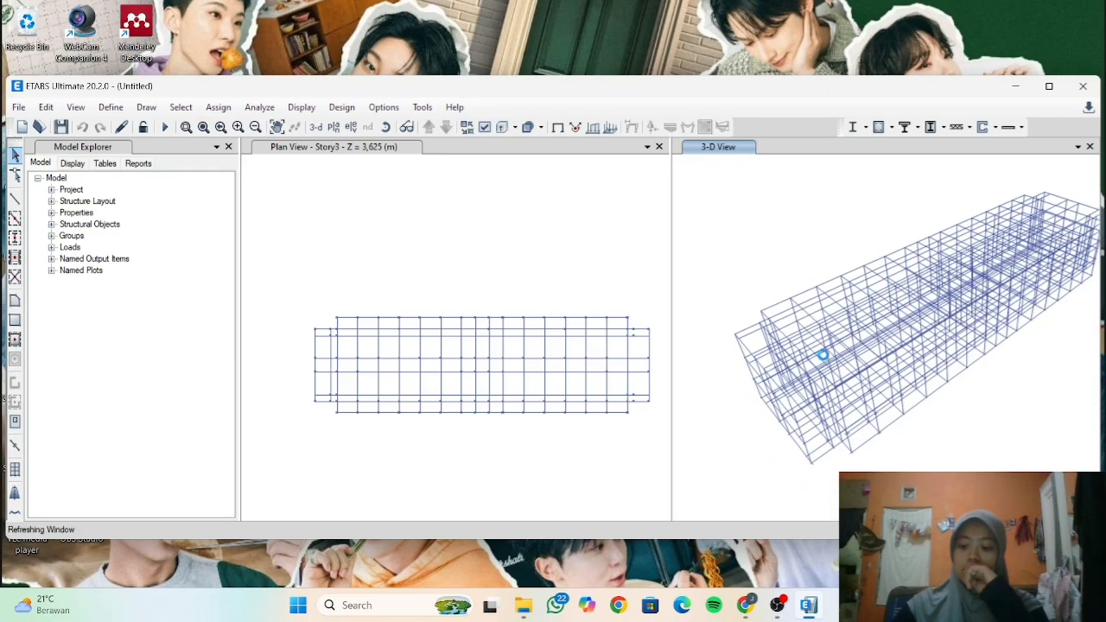